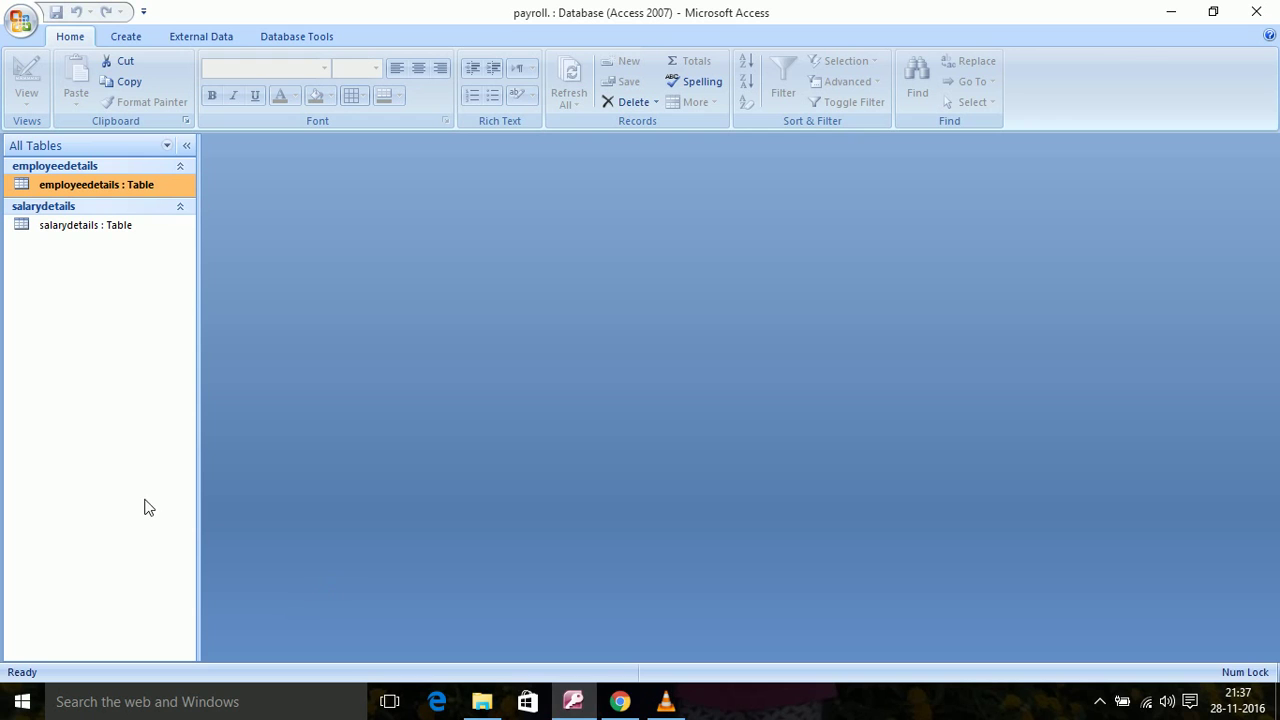
Start a new form with the Form Wizard and add all fields of the employeedetails table
{"action": "left_click", "coordinate": [128, 47]}
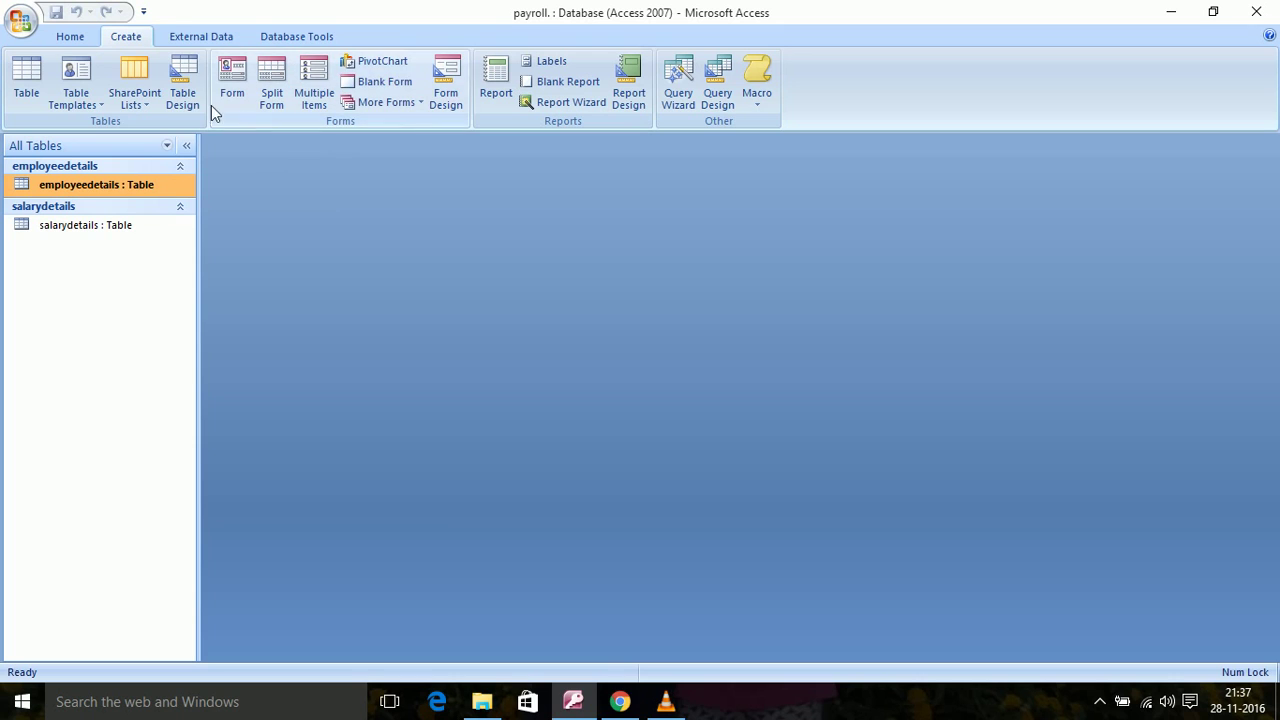
{"action": "left_click", "coordinate": [415, 104]}
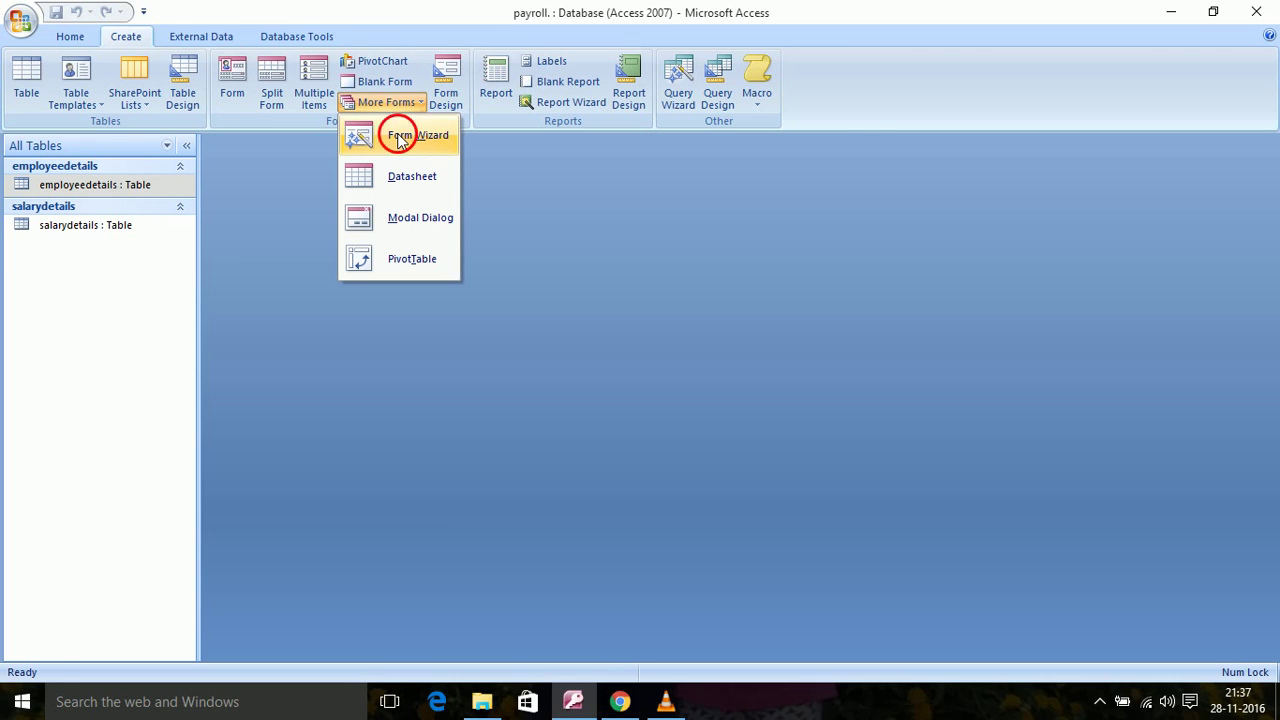
{"action": "left_click", "coordinate": [399, 140]}
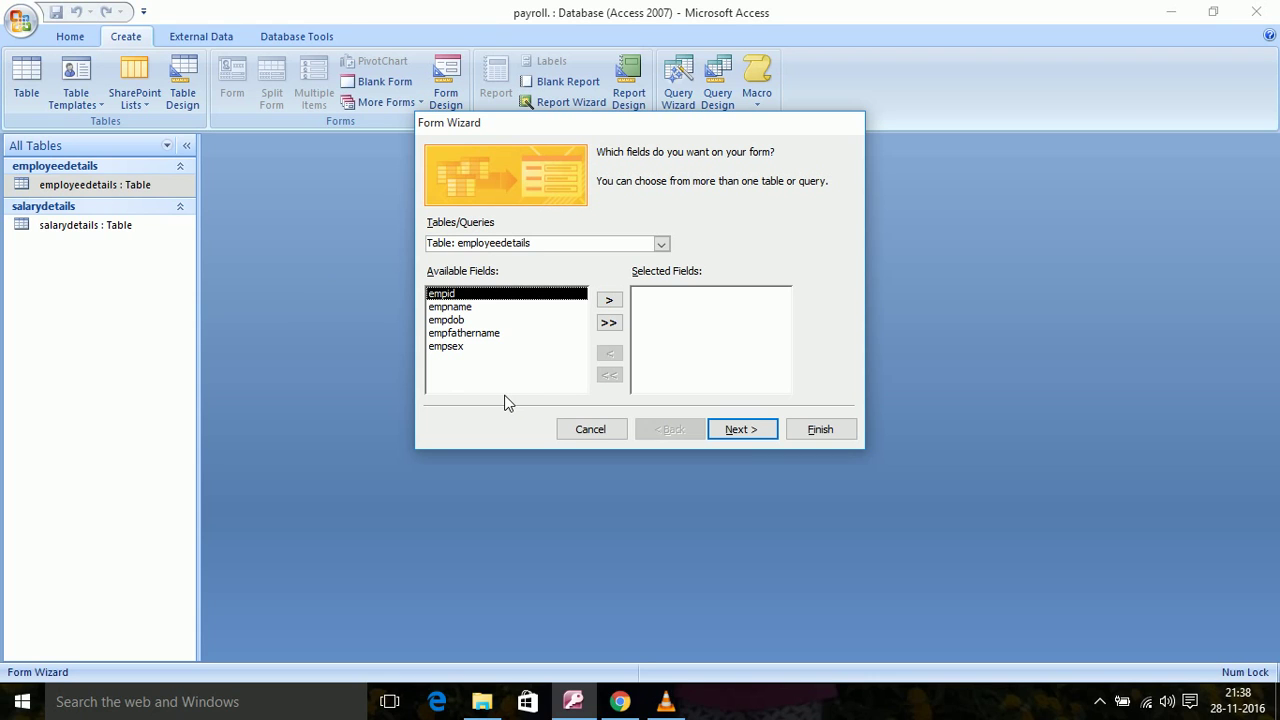
{"action": "left_click", "coordinate": [660, 245]}
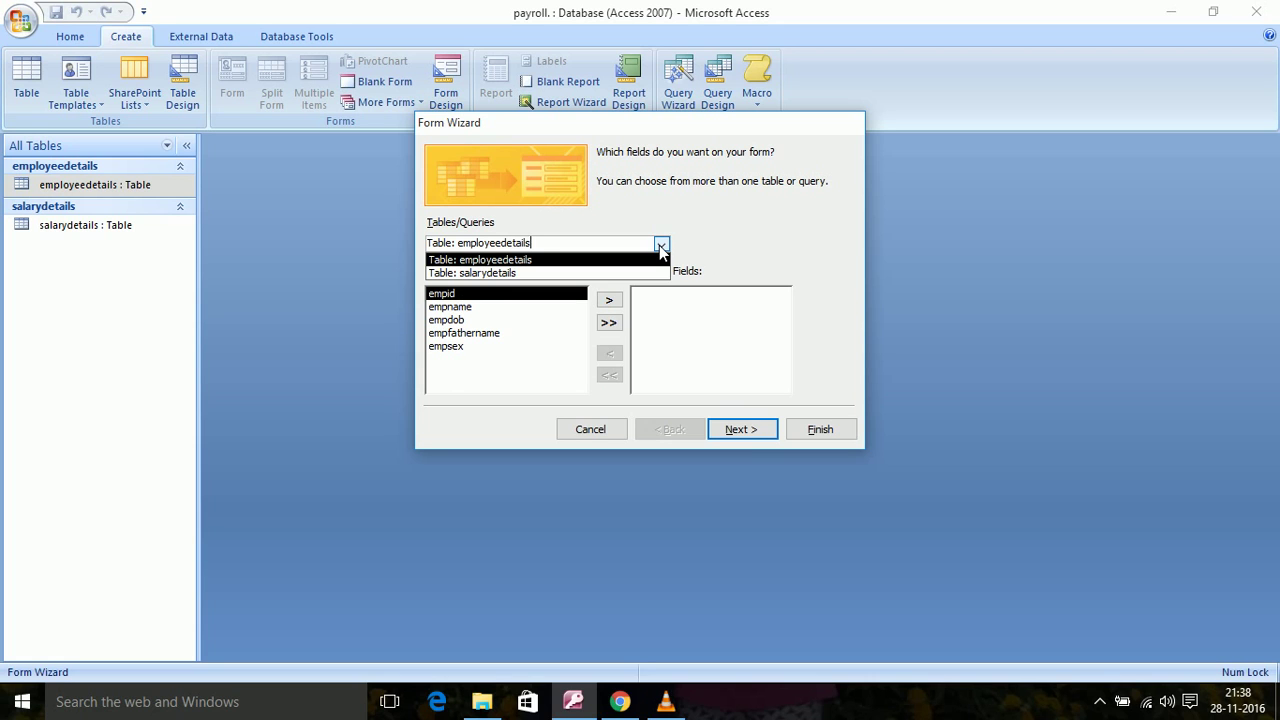
{"action": "left_click", "coordinate": [518, 261]}
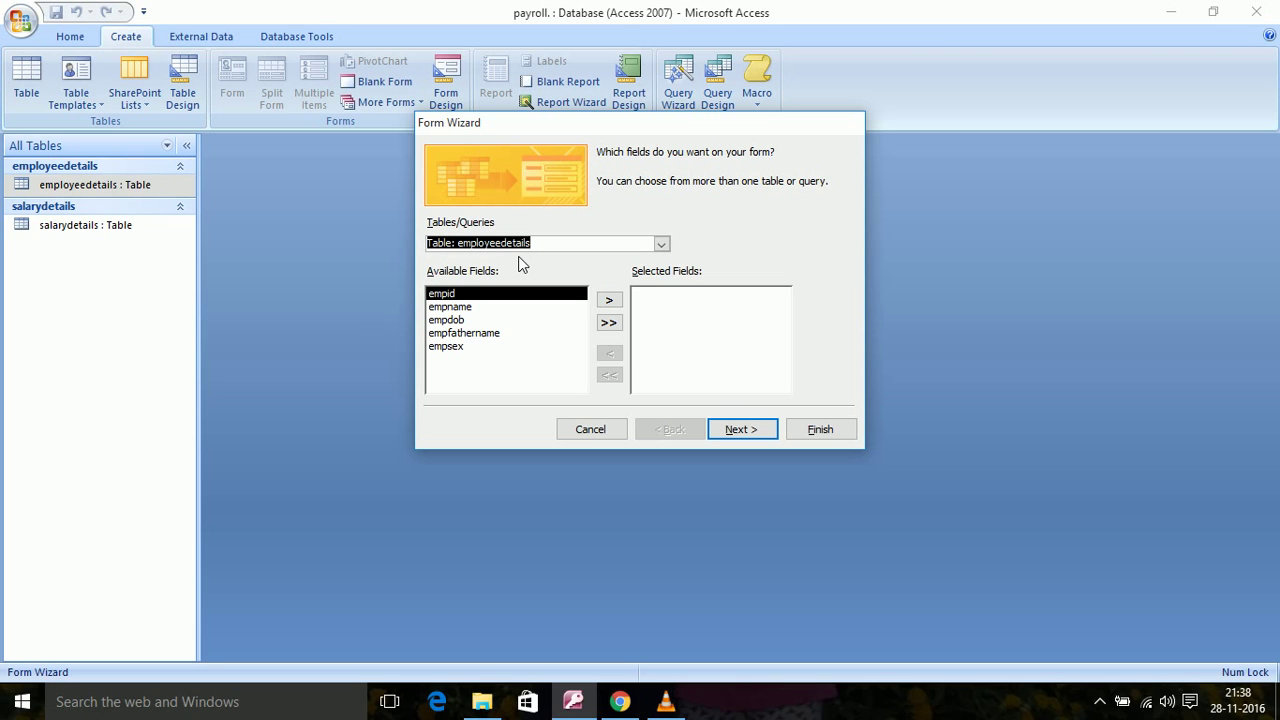
{"action": "left_click", "coordinate": [607, 325]}
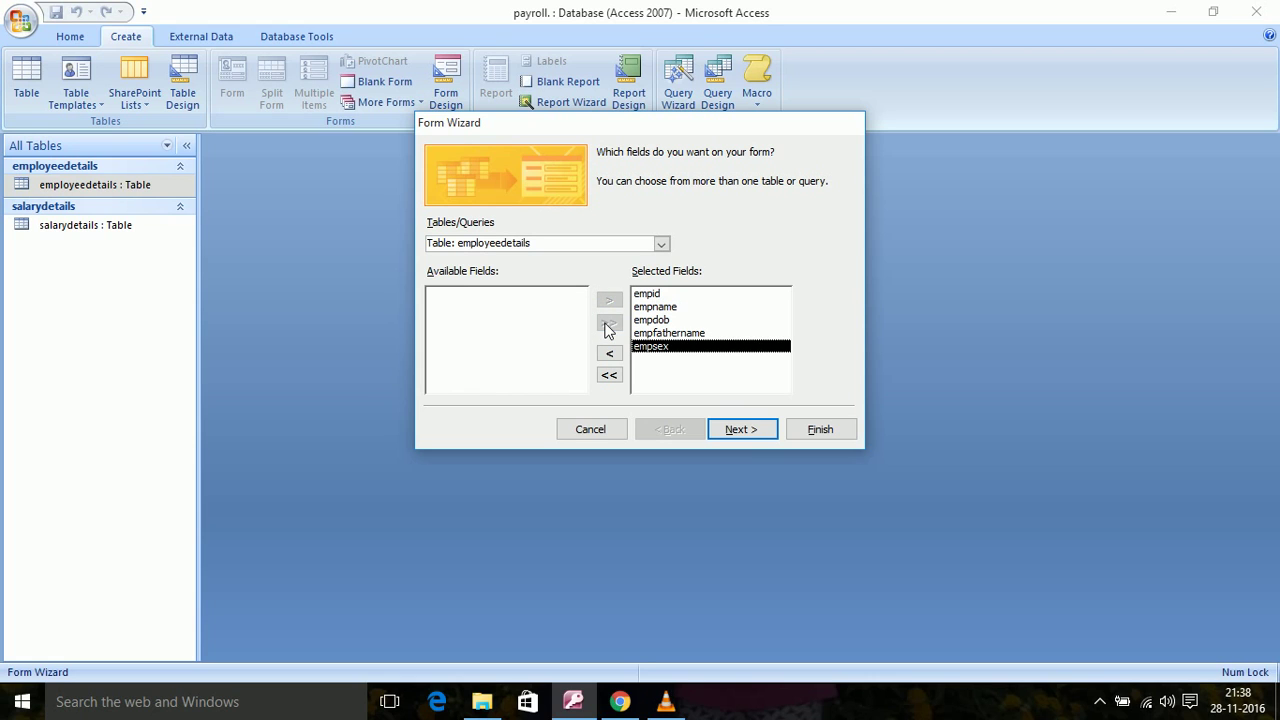
Add the basicsalary, da, hra and pf fields from the salarydetails table to the form's selected fields
{"action": "left_click", "coordinate": [661, 244]}
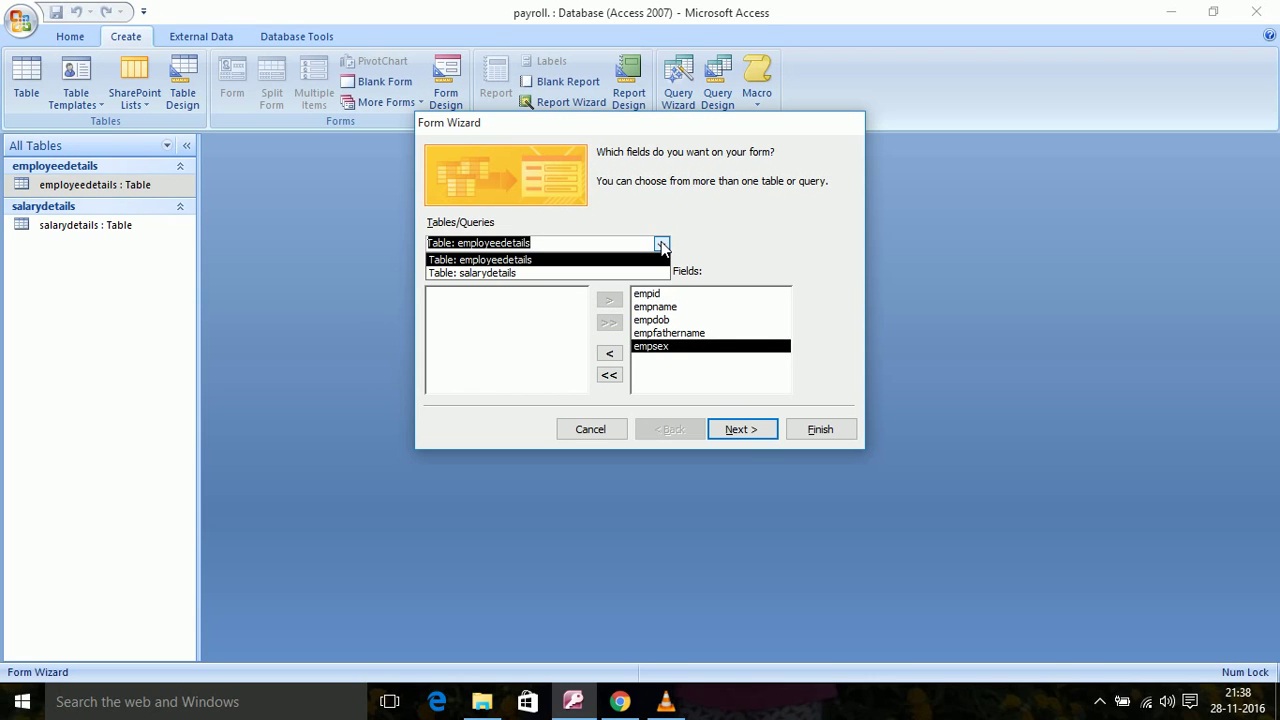
{"action": "left_click", "coordinate": [562, 276]}
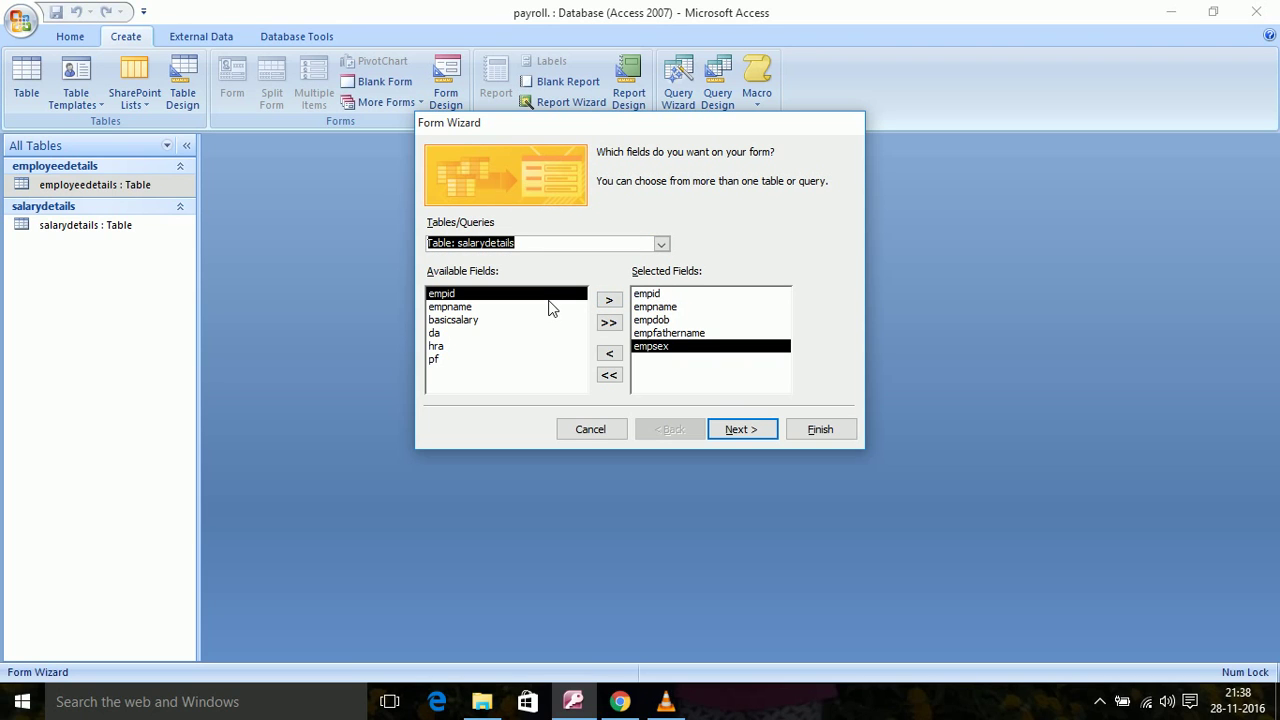
{"action": "left_click", "coordinate": [475, 322]}
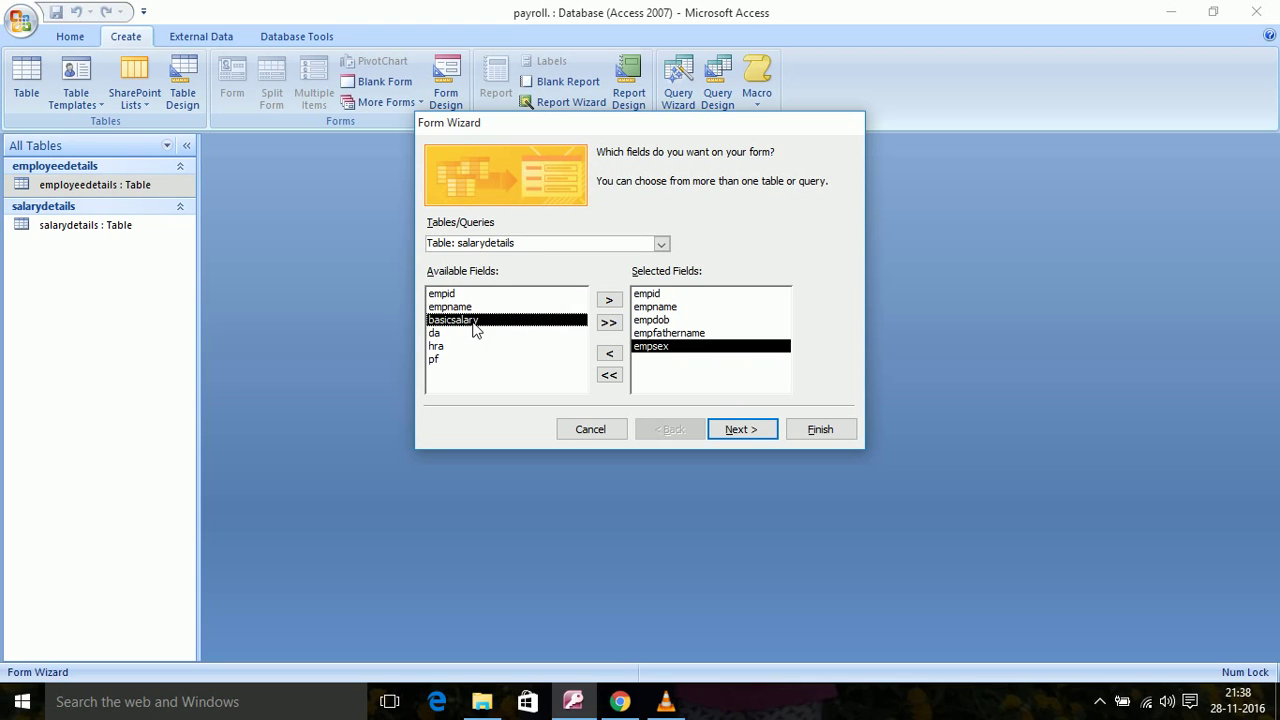
{"action": "left_click", "coordinate": [609, 301]}
{"action": "left_click", "coordinate": [609, 301]}
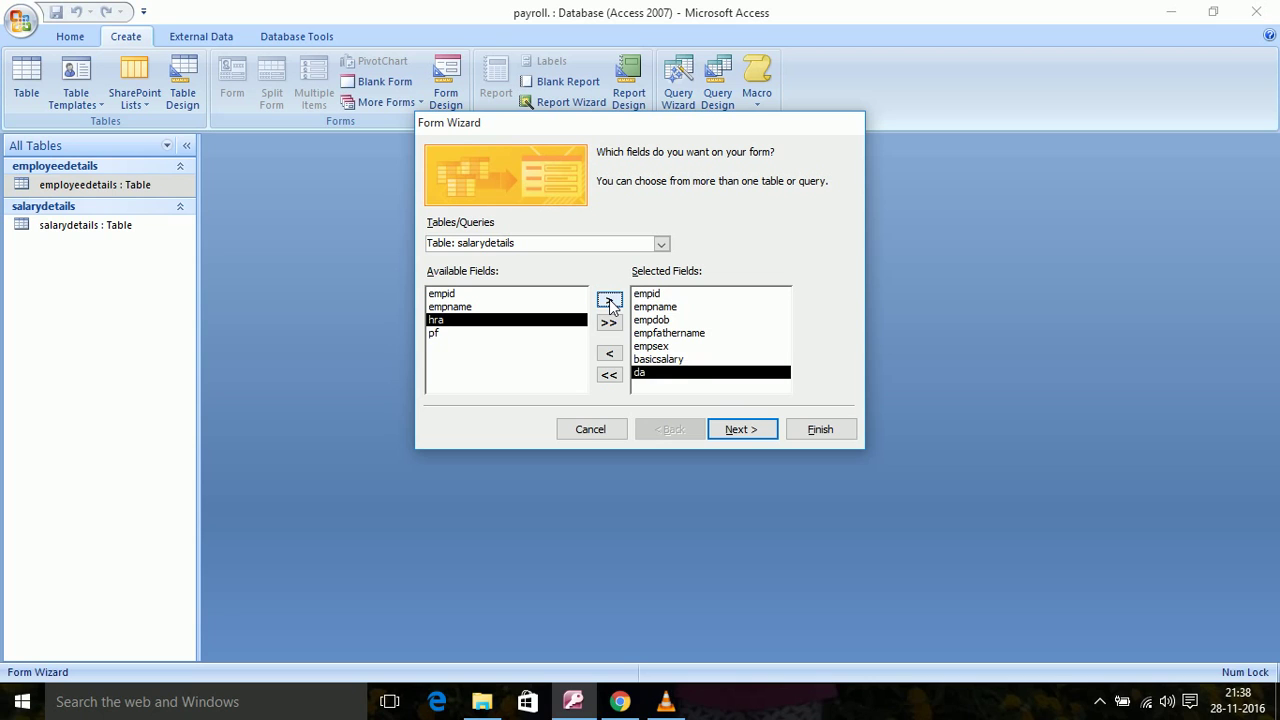
{"action": "left_click", "coordinate": [609, 301]}
{"action": "left_click", "coordinate": [609, 301]}
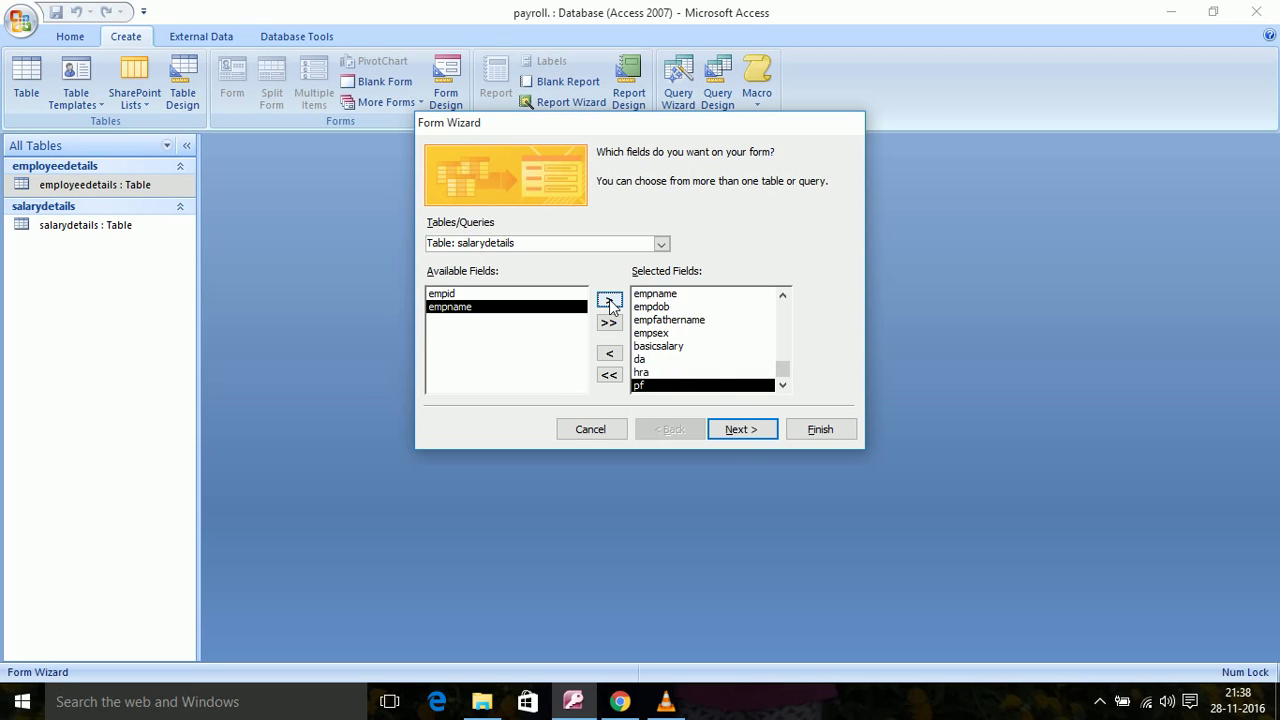
Accept the Columnar layout and choose the Aspect style for the form
{"action": "left_click", "coordinate": [745, 430]}
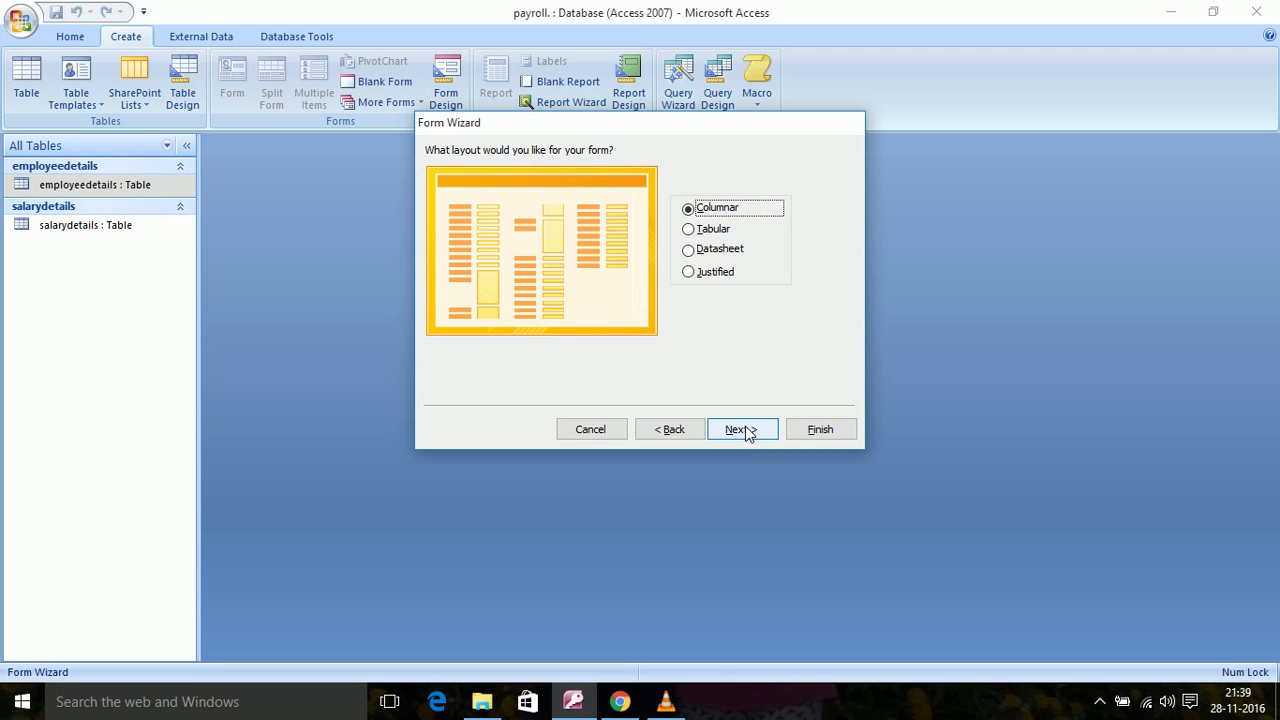
{"action": "left_click", "coordinate": [748, 433]}
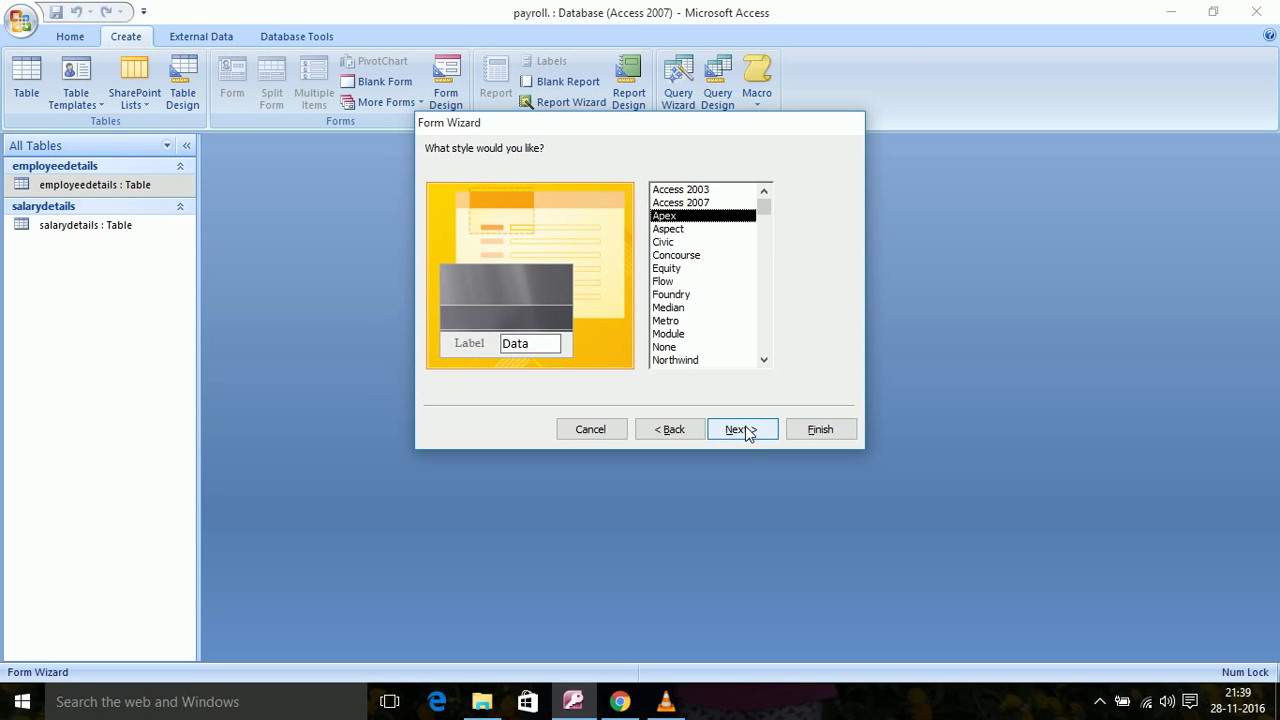
{"action": "left_click", "coordinate": [667, 230]}
{"action": "left_click", "coordinate": [665, 244]}
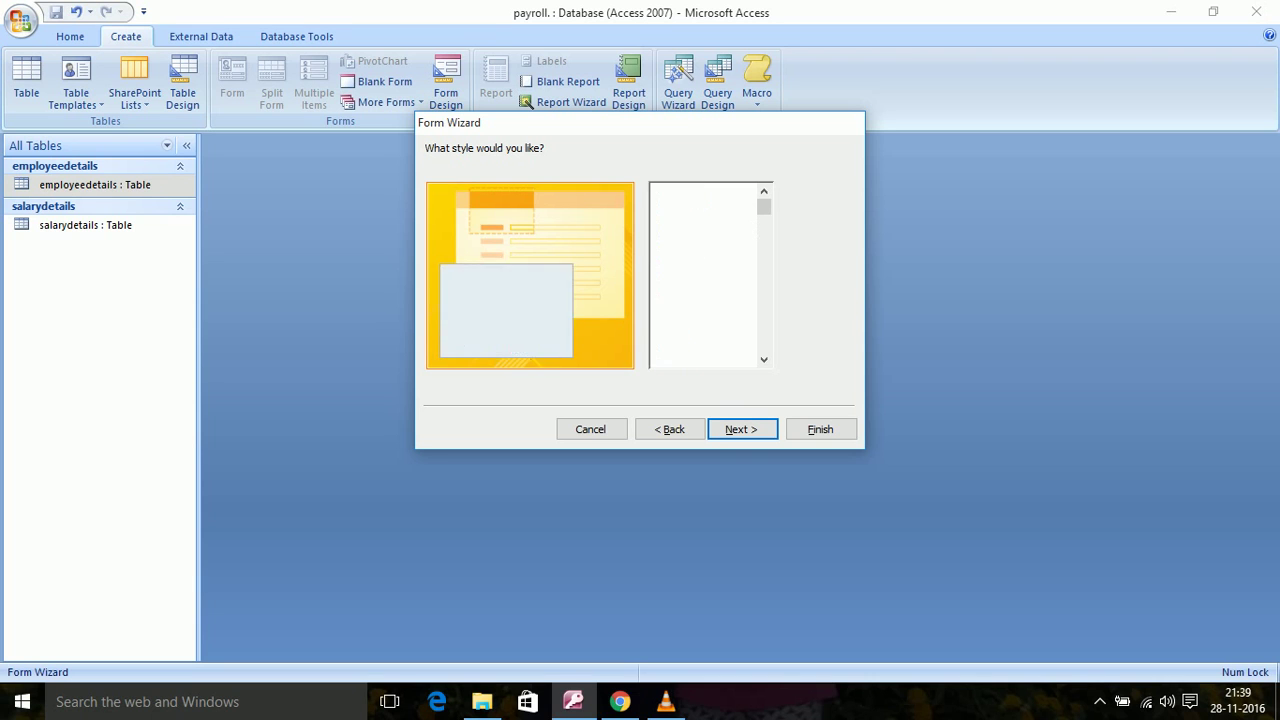
{"action": "left_click", "coordinate": [667, 231]}
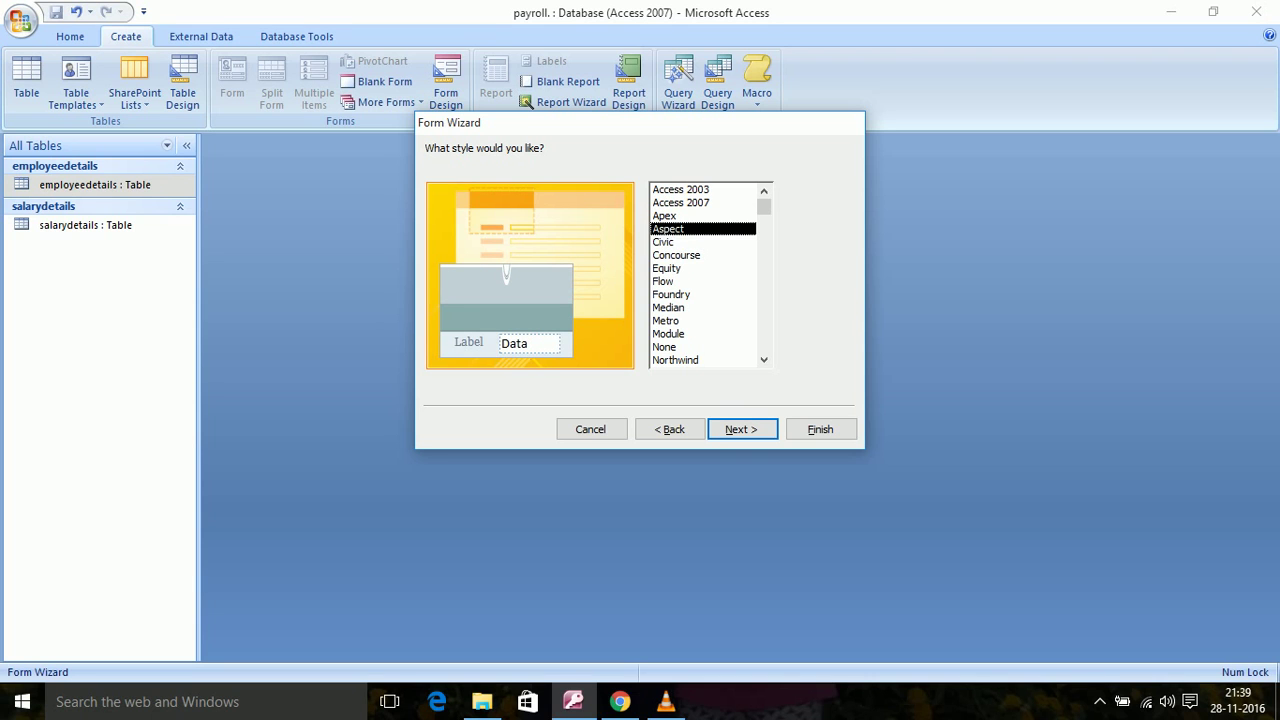
{"action": "left_click", "coordinate": [736, 431]}
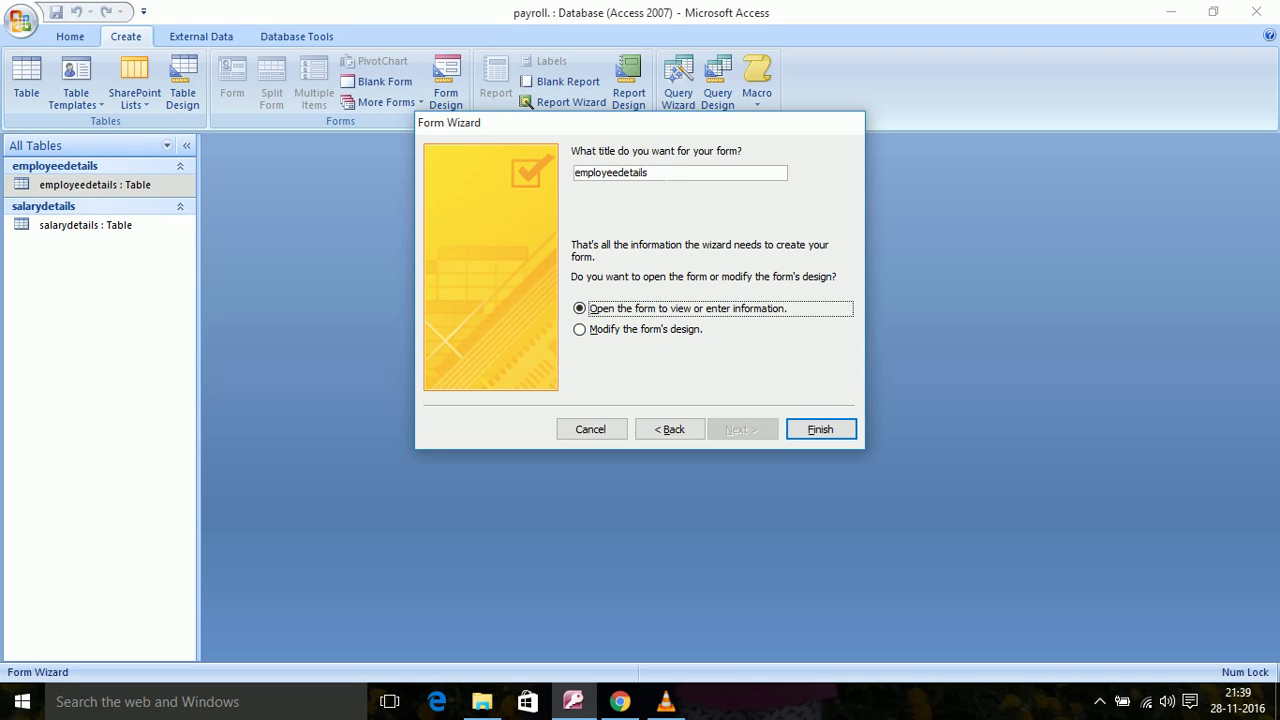
Replace the form's title with "Employee Details"
{"action": "left_click", "coordinate": [649, 172]}
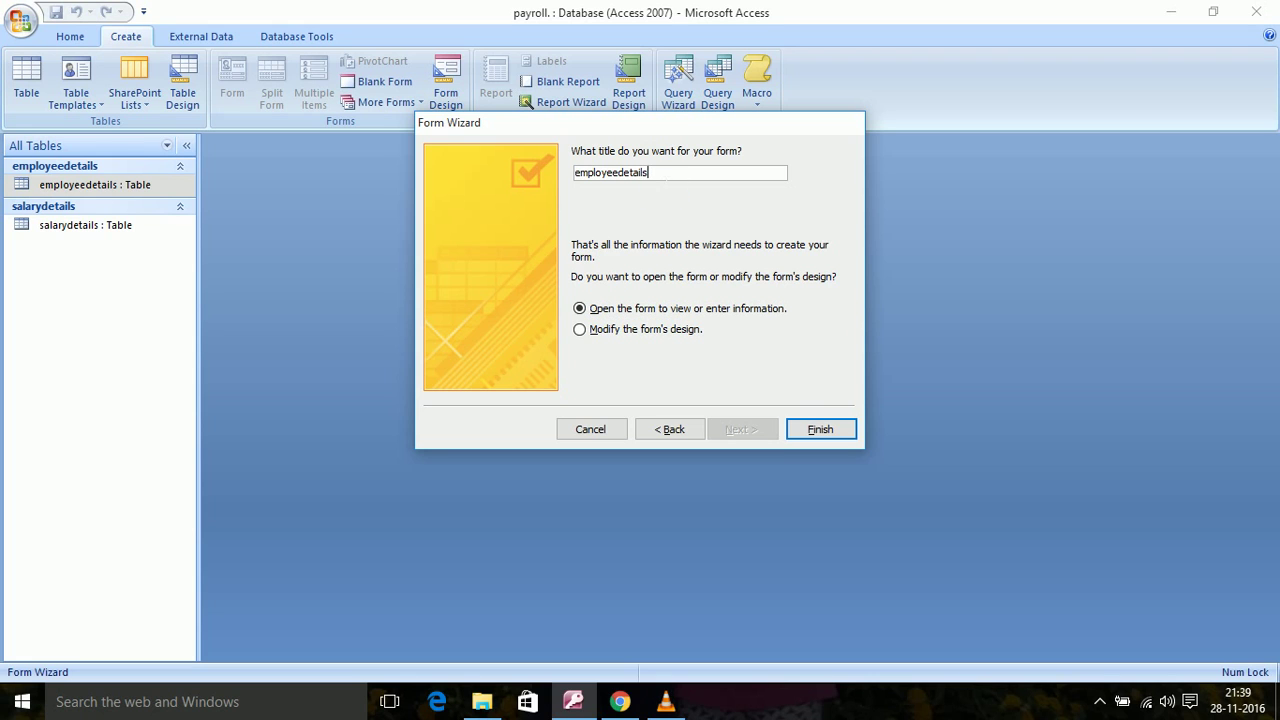
{"action": "key", "text": "BackSpace"}
{"action": "key", "text": "BackSpace"}
{"action": "key", "text": "BackSpace"}
{"action": "key", "text": "BackSpace"}
{"action": "key", "text": "BackSpace"}
{"action": "key", "text": "BackSpace"}
{"action": "key", "text": "BackSpace"}
{"action": "key", "text": "BackSpace"}
{"action": "key", "text": "BackSpace"}
{"action": "key", "text": "BackSpace"}
{"action": "key", "text": "BackSpace"}
{"action": "key", "text": "BackSpace"}
{"action": "key", "text": "BackSpace"}
{"action": "key", "text": "BackSpace"}
{"action": "key", "text": "BackSpace"}
{"action": "type", "text": "Employee Details"}
Finish the wizard with the option to modify the form's design
{"action": "left_click", "coordinate": [588, 332]}
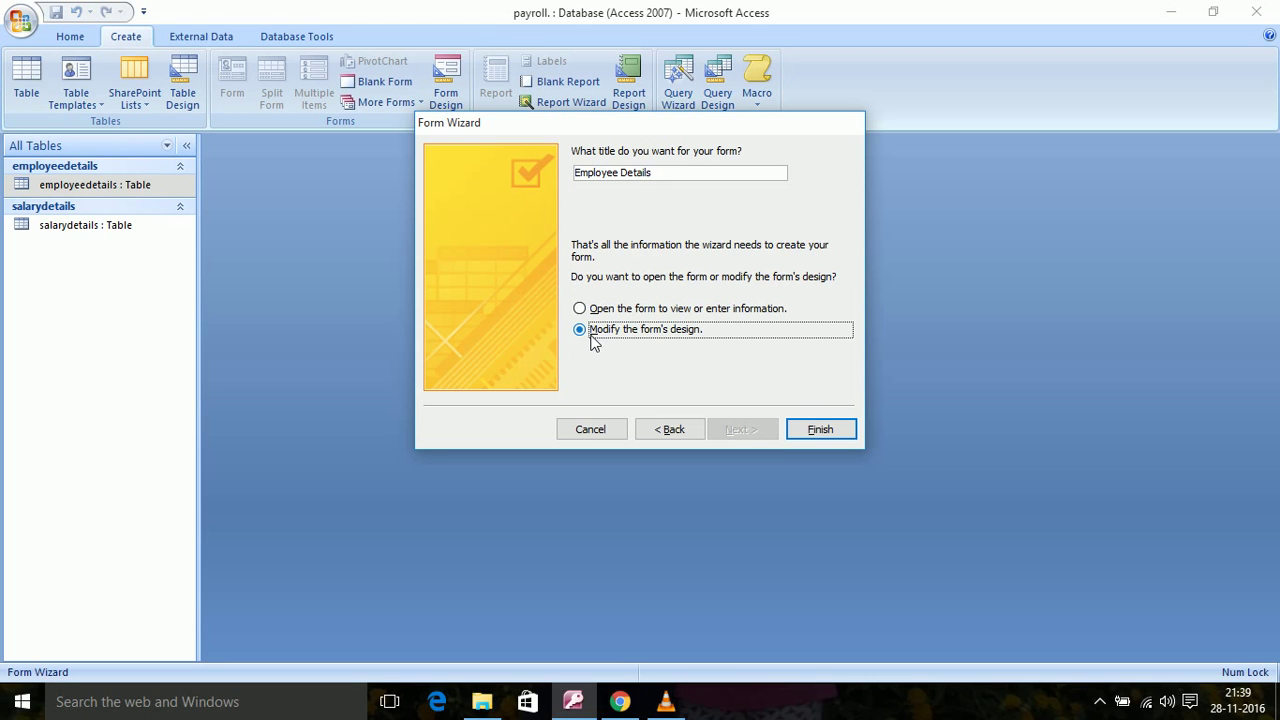
{"action": "left_click", "coordinate": [589, 310]}
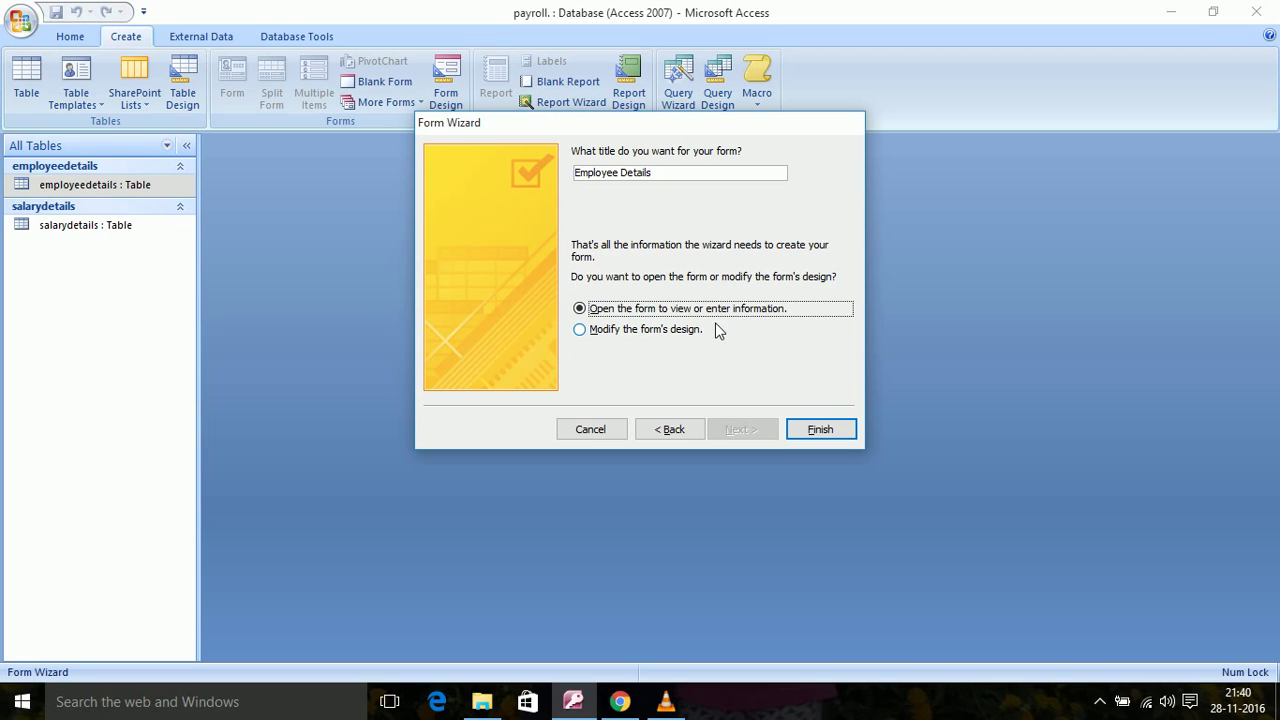
{"action": "left_click", "coordinate": [686, 335]}
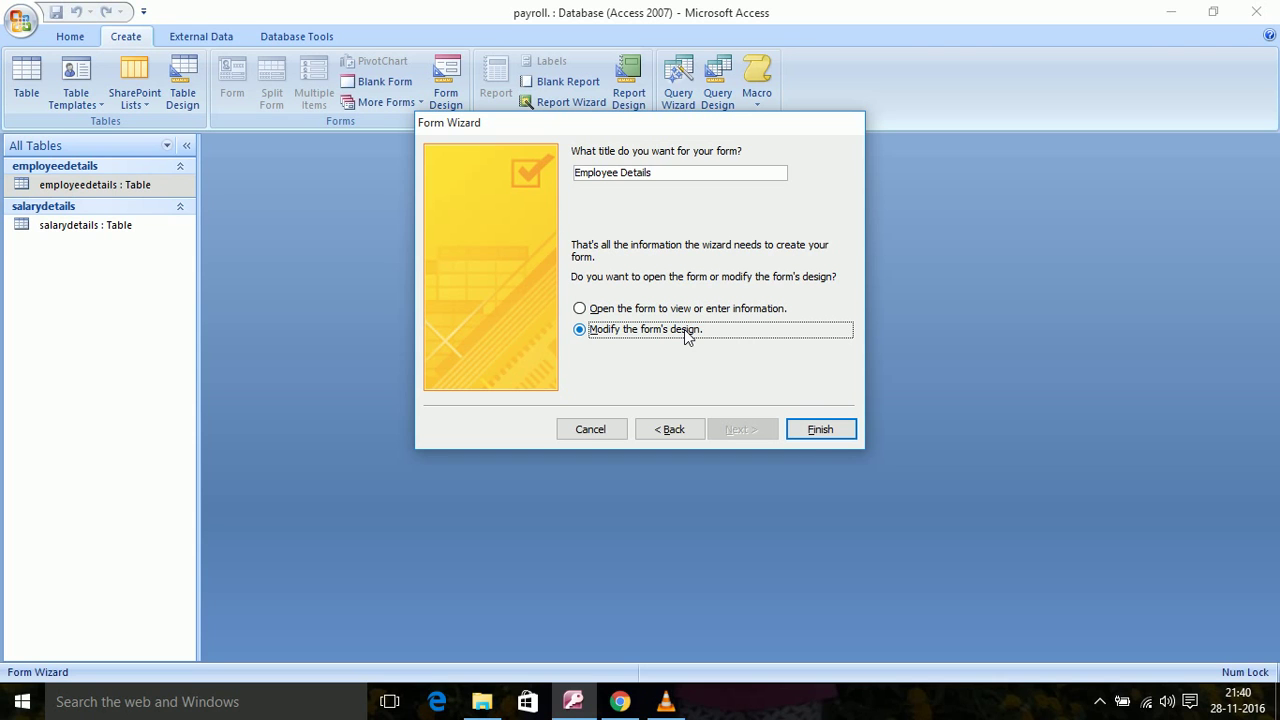
{"action": "left_click", "coordinate": [817, 432]}
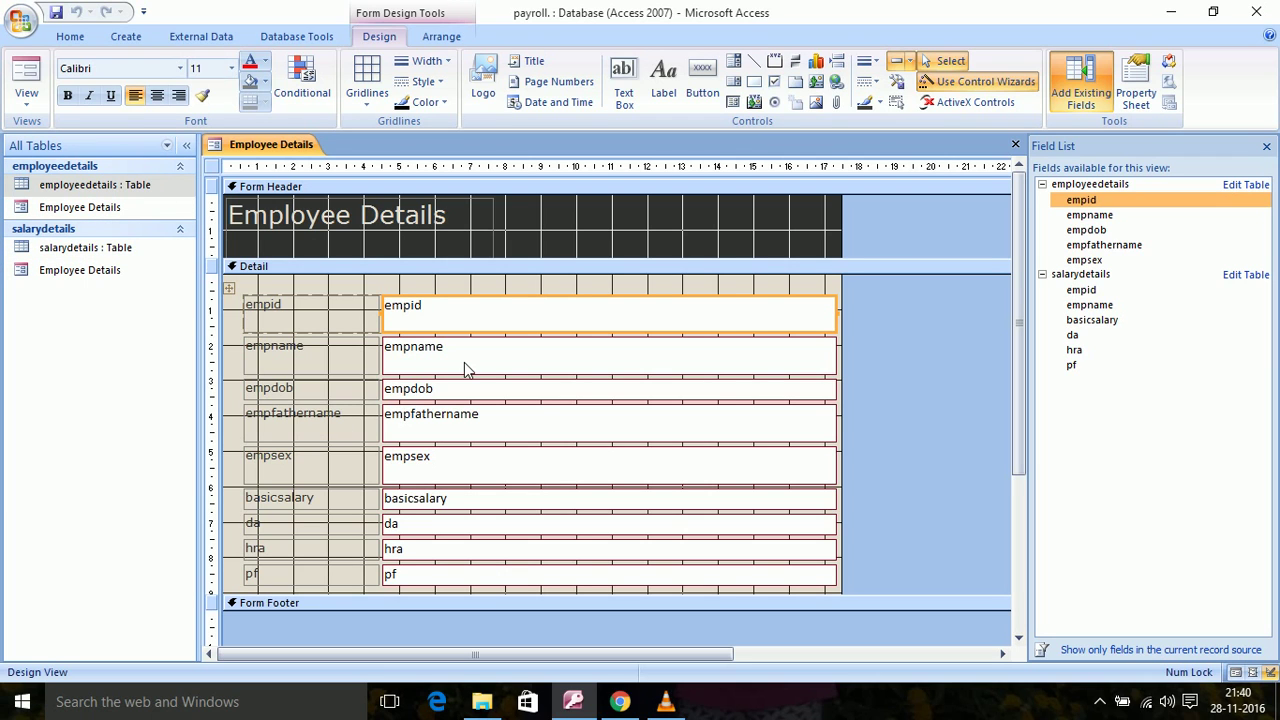
Preview the Employee Details form in Form View, then return to Design View
{"action": "left_click", "coordinate": [35, 90]}
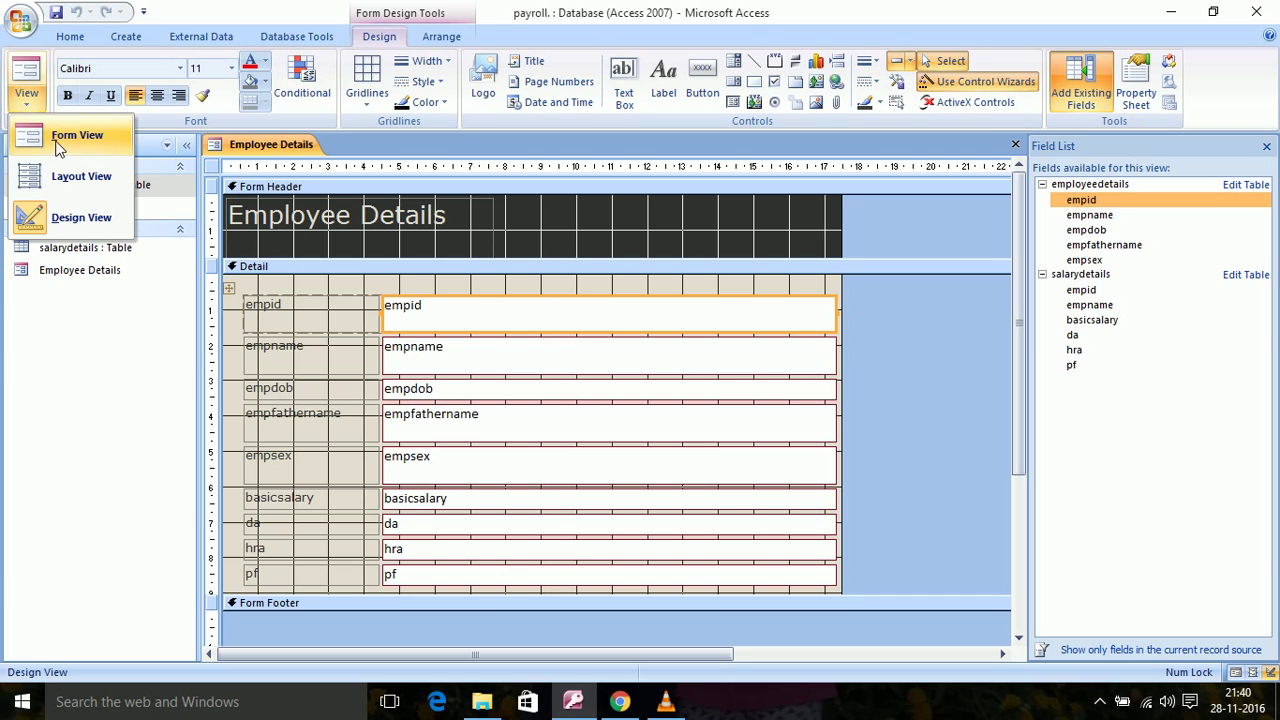
{"action": "left_click", "coordinate": [56, 140]}
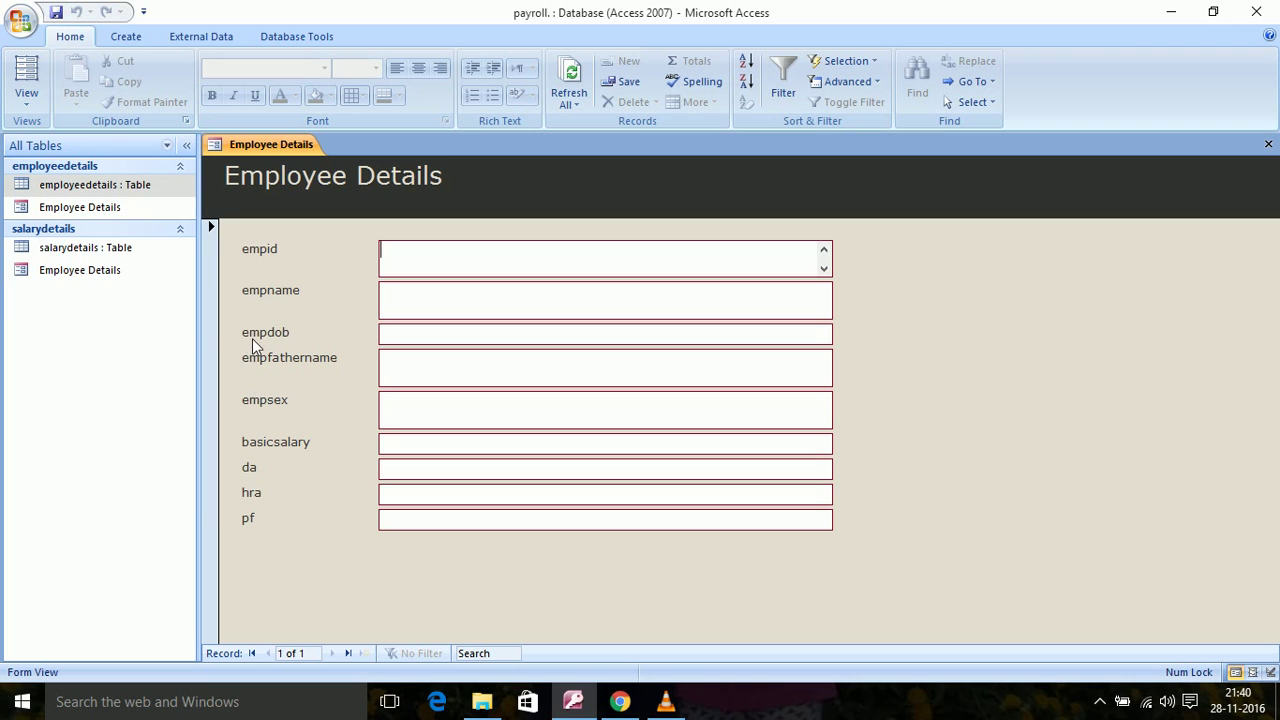
{"action": "left_click", "coordinate": [43, 106]}
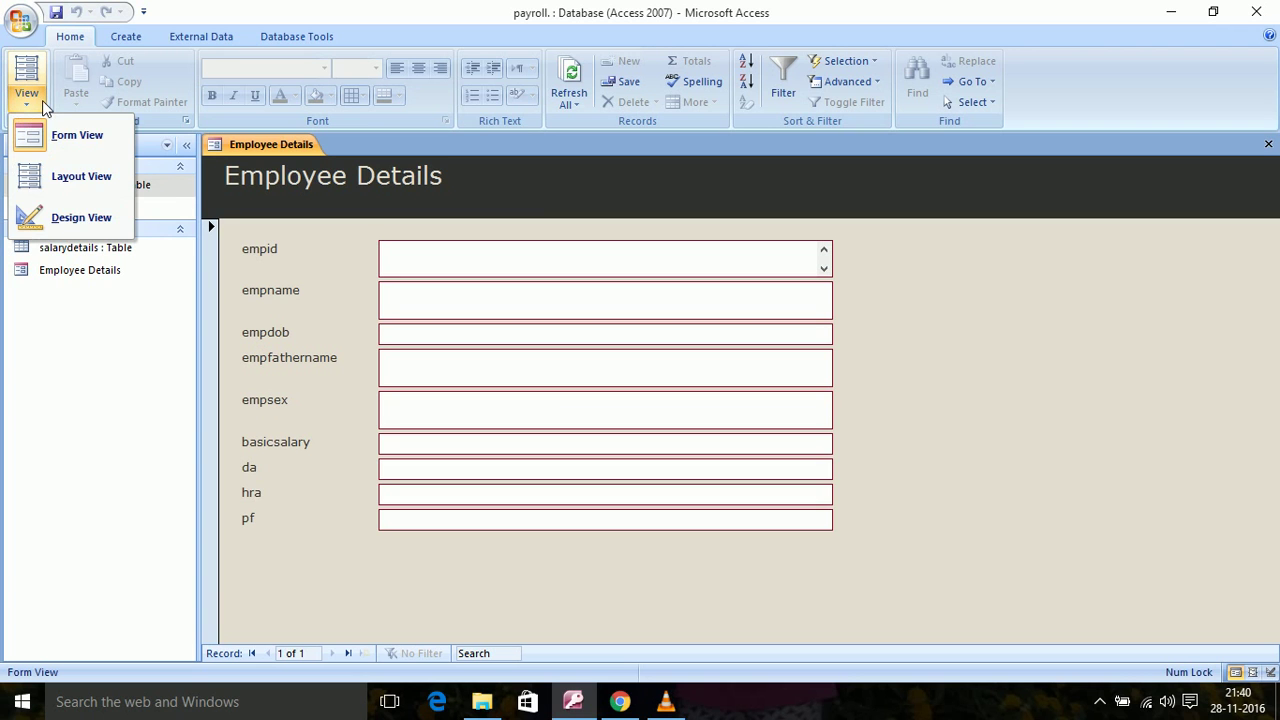
{"action": "left_click", "coordinate": [63, 219]}
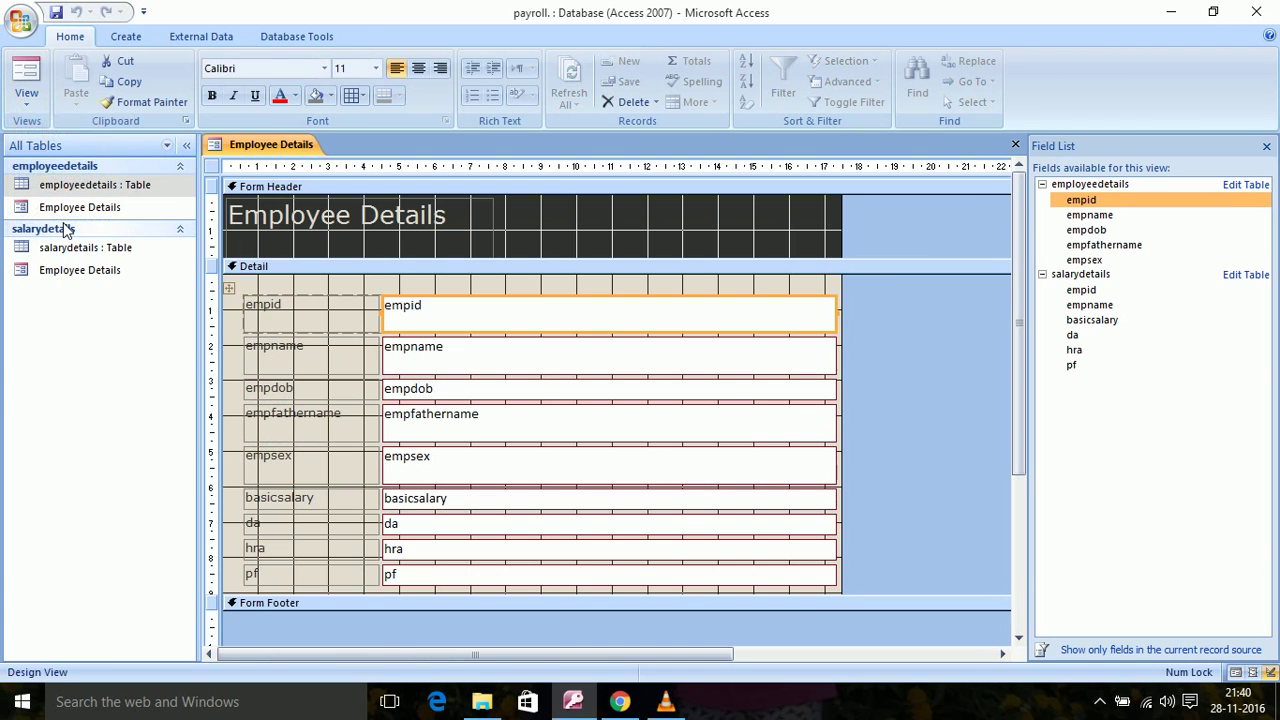
Change the caption of the empid label to "Employee ID"
{"action": "left_click", "coordinate": [300, 305]}
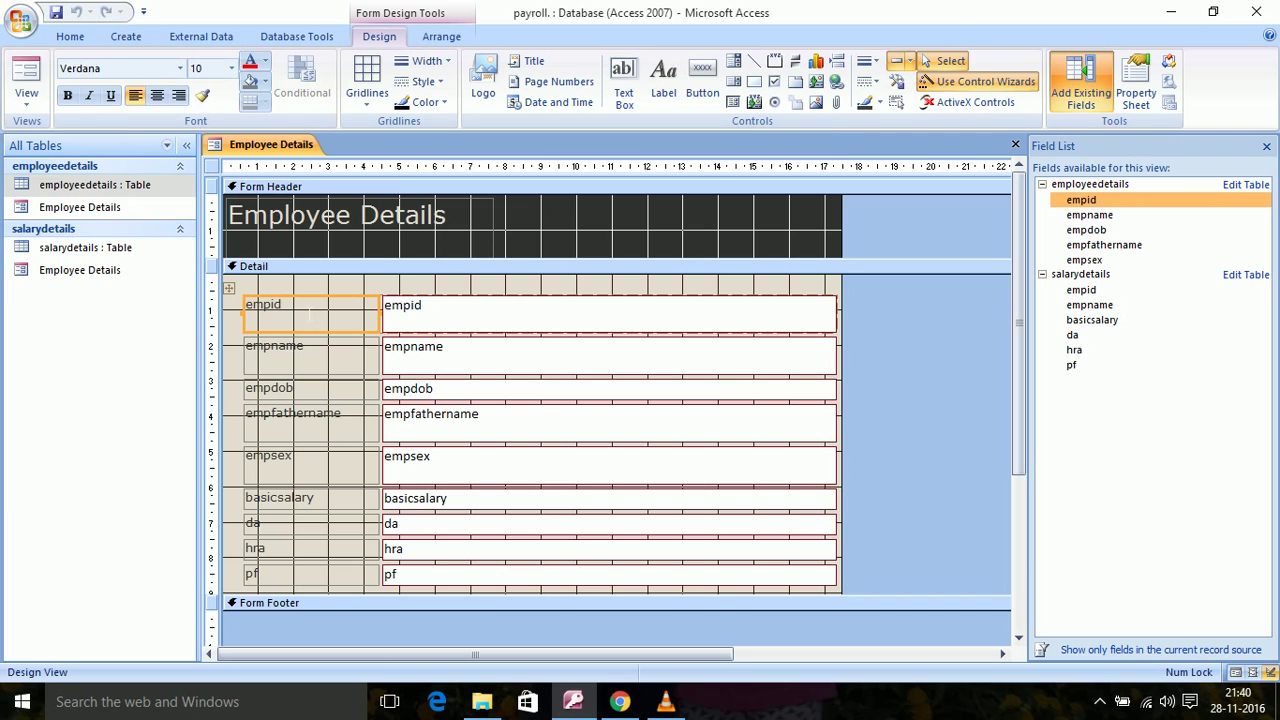
{"action": "left_click", "coordinate": [310, 314]}
{"action": "key", "text": "BackSpace"}
{"action": "key", "text": "BackSpace"}
{"action": "key", "text": "BackSpace"}
{"action": "key", "text": "BackSpace"}
{"action": "key", "text": "BackSpace"}
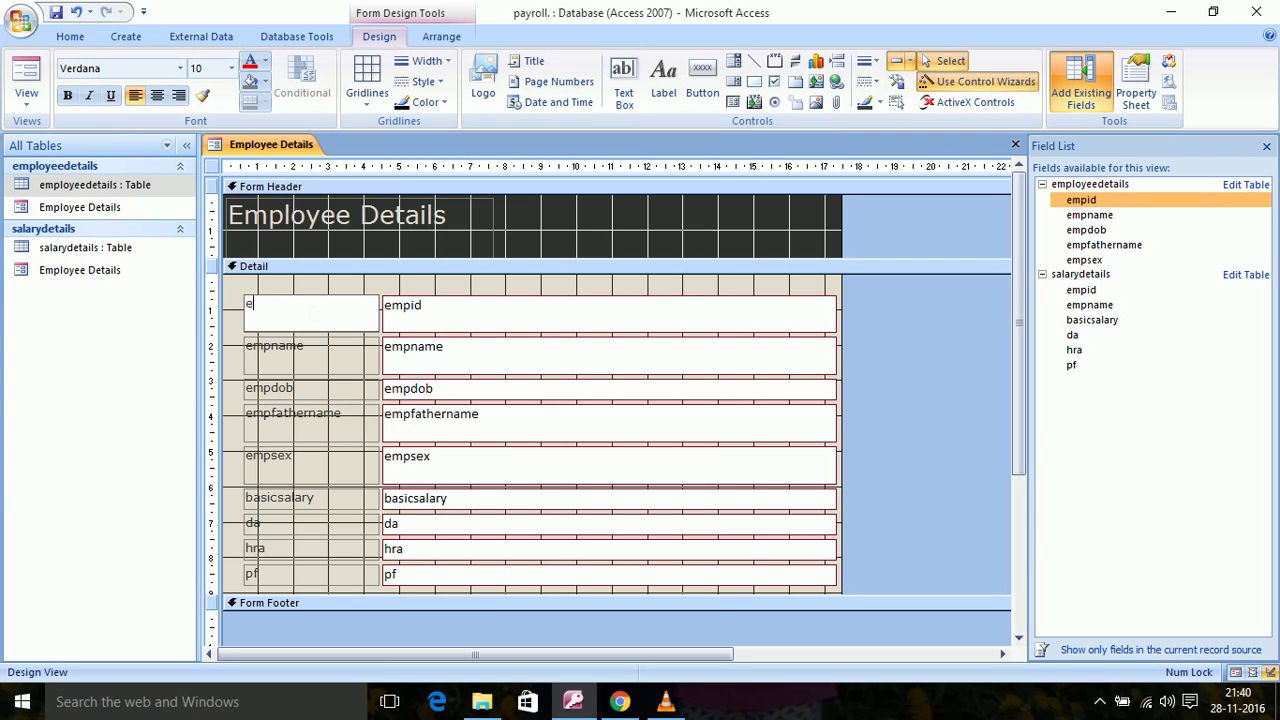
{"action": "type", "text": "Employee ID"}
Change the caption of the empname label to "Employee Name"
{"action": "left_click", "coordinate": [306, 356]}
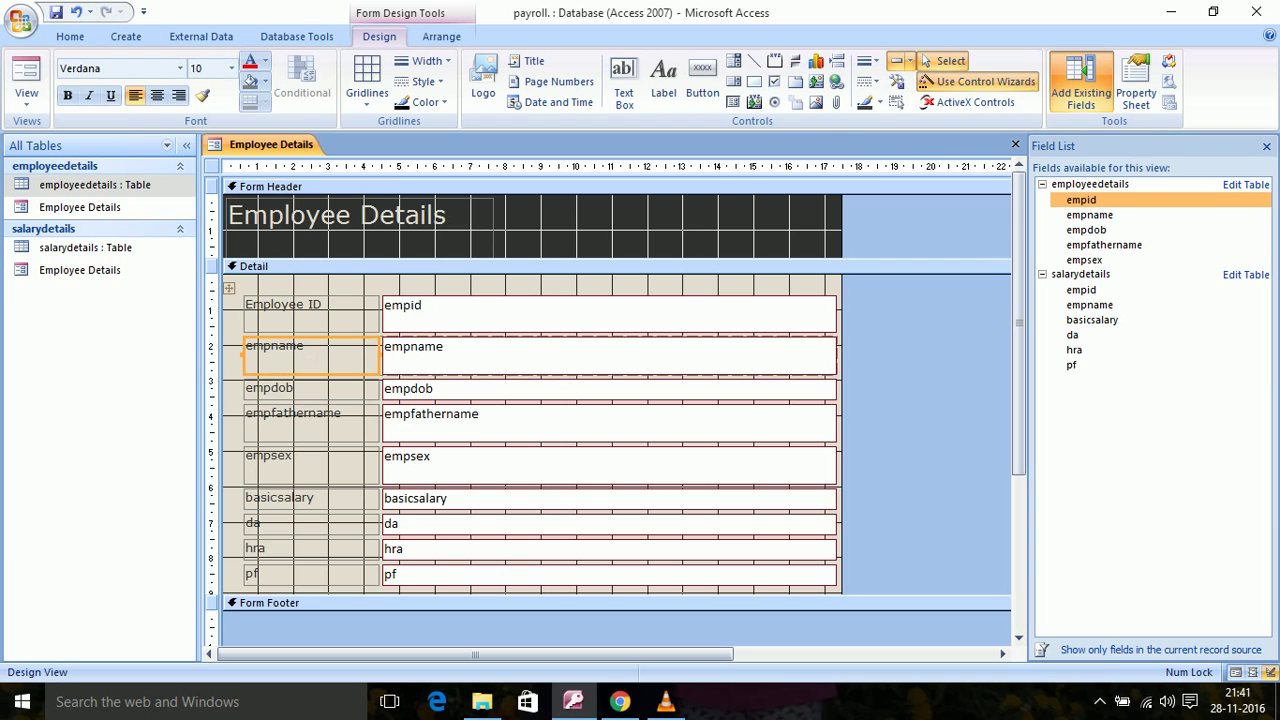
{"action": "left_click", "coordinate": [317, 358]}
{"action": "key", "text": "BackSpace"}
{"action": "key", "text": "BackSpace"}
{"action": "key", "text": "BackSpace"}
{"action": "key", "text": "BackSpace"}
{"action": "key", "text": "BackSpace"}
{"action": "key", "text": "BackSpace"}
{"action": "key", "text": "BackSpace"}
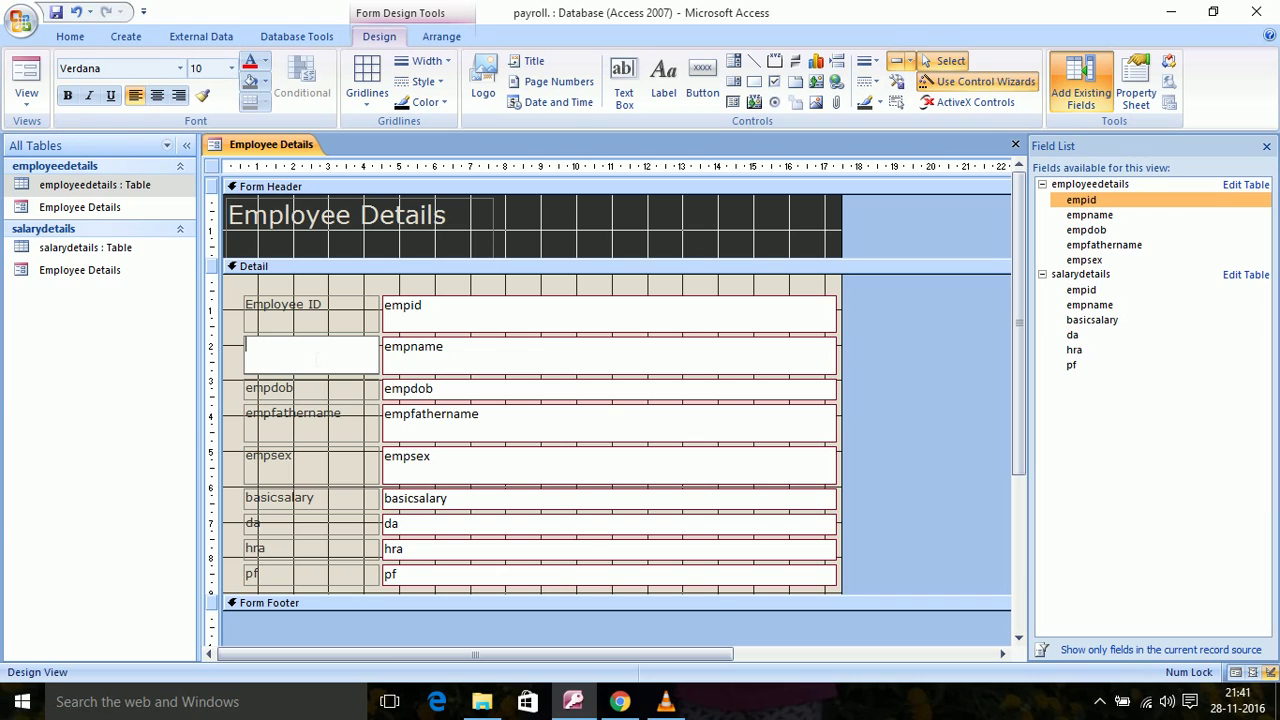
{"action": "type", "text": "Employee Name"}
Change the caption of the empdob label to "Date of Birth"
{"action": "left_click", "coordinate": [310, 390]}
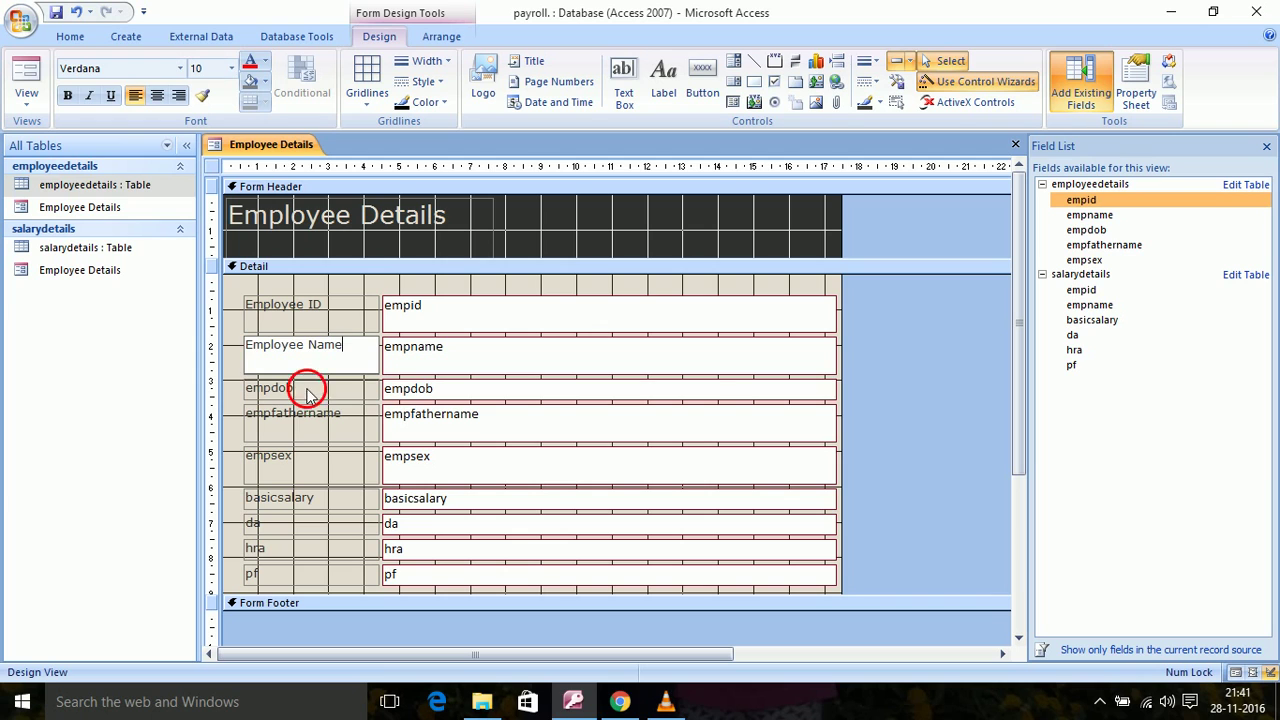
{"action": "left_click", "coordinate": [310, 390]}
{"action": "key", "text": "BackSpace"}
{"action": "key", "text": "BackSpace"}
{"action": "key", "text": "BackSpace"}
{"action": "key", "text": "BackSpace"}
{"action": "key", "text": "BackSpace"}
{"action": "key", "text": "BackSpace"}
{"action": "type", "text": "Da"}
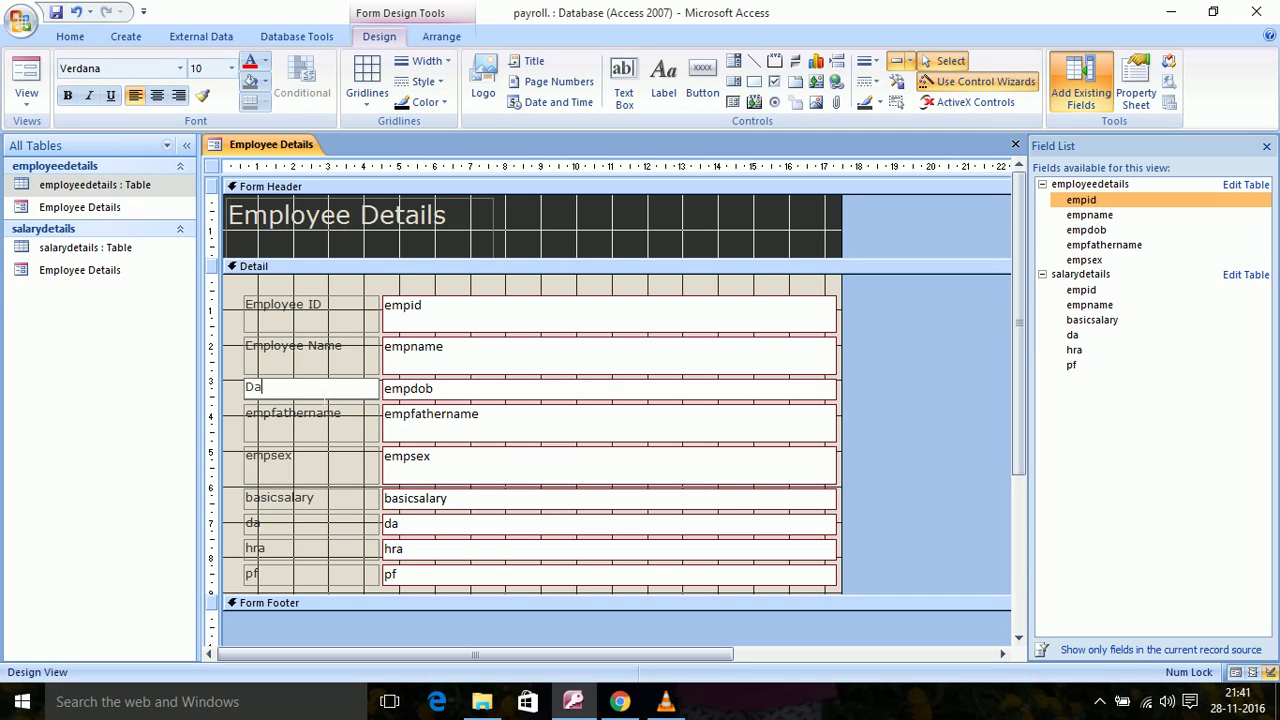
{"action": "type", "text": "te of Birth"}
Change the caption of the empfathername label to "Father's Name"
{"action": "left_click", "coordinate": [336, 427]}
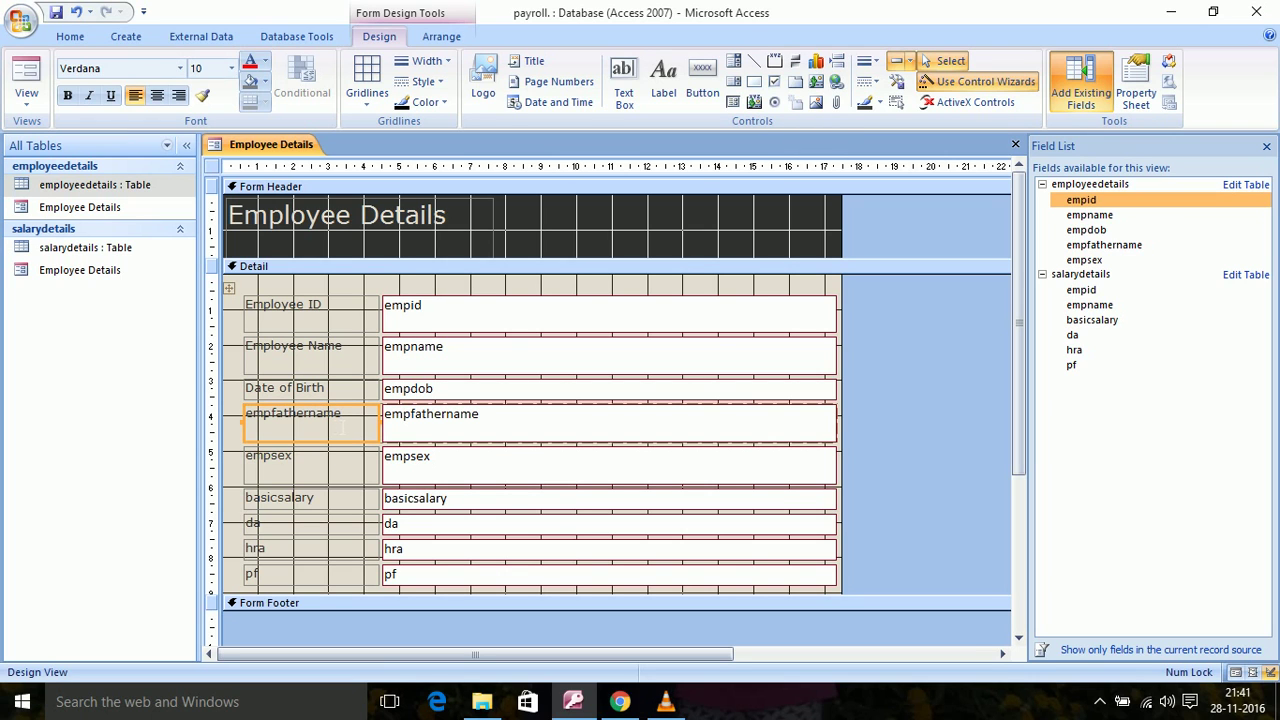
{"action": "left_click", "coordinate": [340, 427]}
{"action": "key", "text": "BackSpace"}
{"action": "key", "text": "BackSpace"}
{"action": "key", "text": "BackSpace"}
{"action": "key", "text": "BackSpace"}
{"action": "key", "text": "BackSpace"}
{"action": "key", "text": "BackSpace"}
{"action": "key", "text": "BackSpace"}
{"action": "key", "text": "BackSpace"}
{"action": "key", "text": "BackSpace"}
{"action": "key", "text": "BackSpace"}
{"action": "key", "text": "BackSpace"}
{"action": "key", "text": "BackSpace"}
{"action": "key", "text": "BackSpace"}
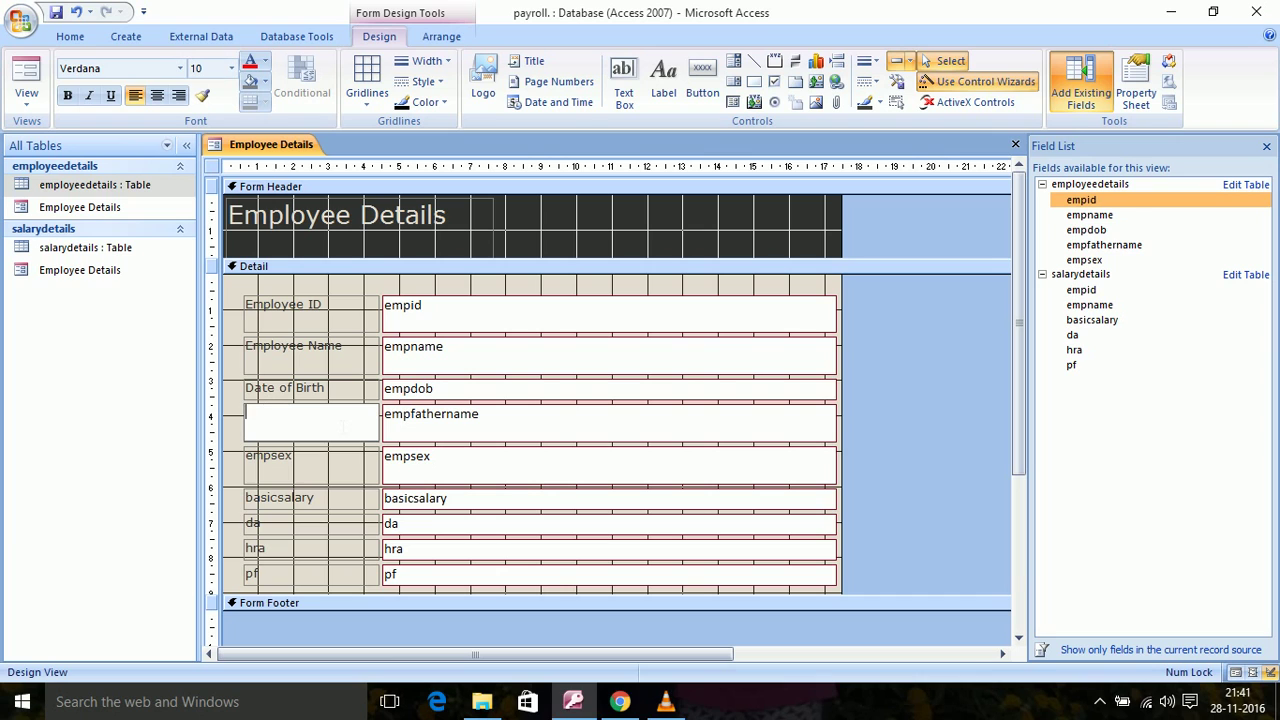
{"action": "type", "text": "Father's Name"}
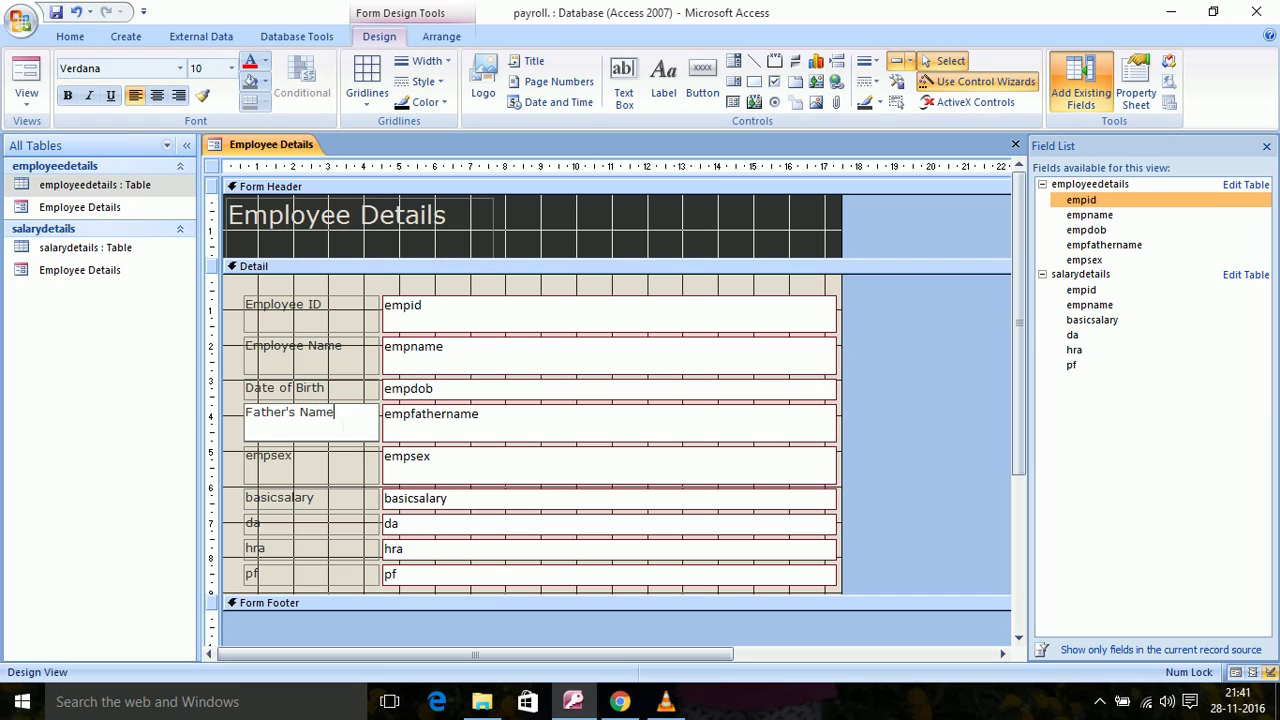
Change the caption of the empsex label to "Sex"
{"action": "left_click", "coordinate": [318, 476]}
{"action": "left_click", "coordinate": [318, 476]}
{"action": "key", "text": "BackSpace"}
{"action": "key", "text": "BackSpace"}
{"action": "key", "text": "BackSpace"}
{"action": "key", "text": "BackSpace"}
{"action": "key", "text": "BackSpace"}
{"action": "key", "text": "BackSpace"}
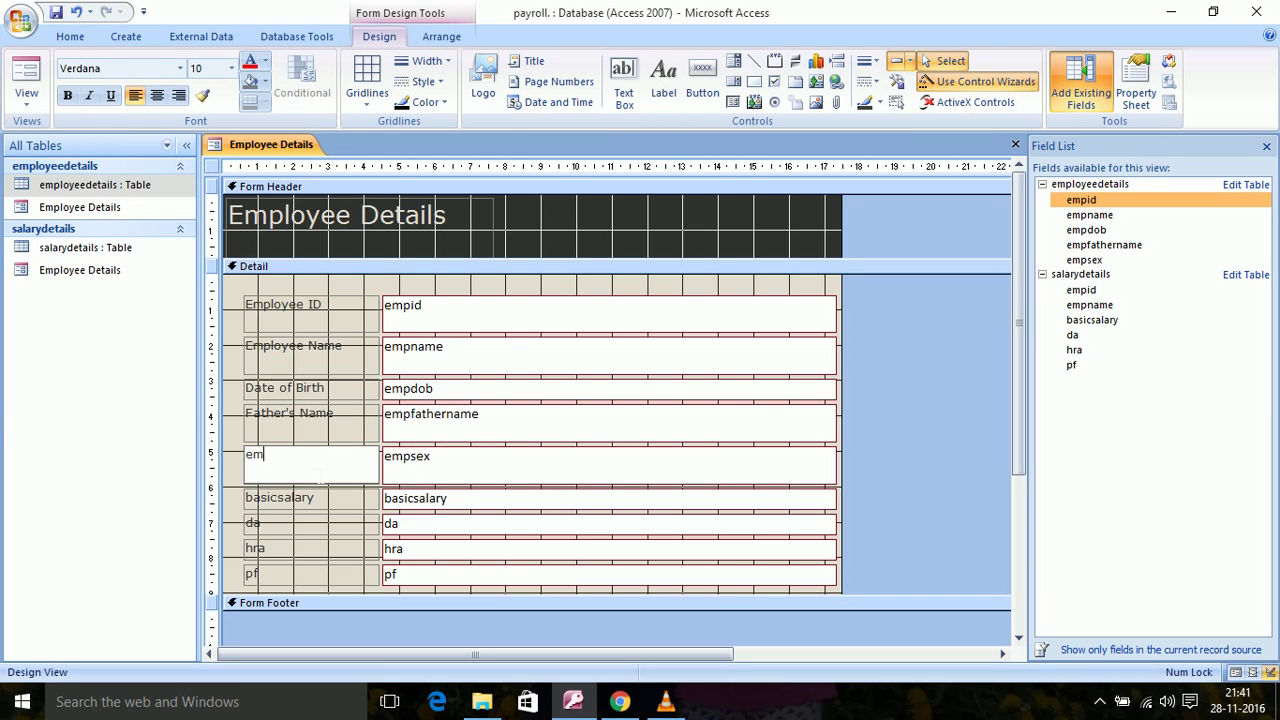
{"action": "type", "text": "Sex"}
Change the caption of the basicsalary label to "Basic Salary"
{"action": "left_click", "coordinate": [305, 505]}
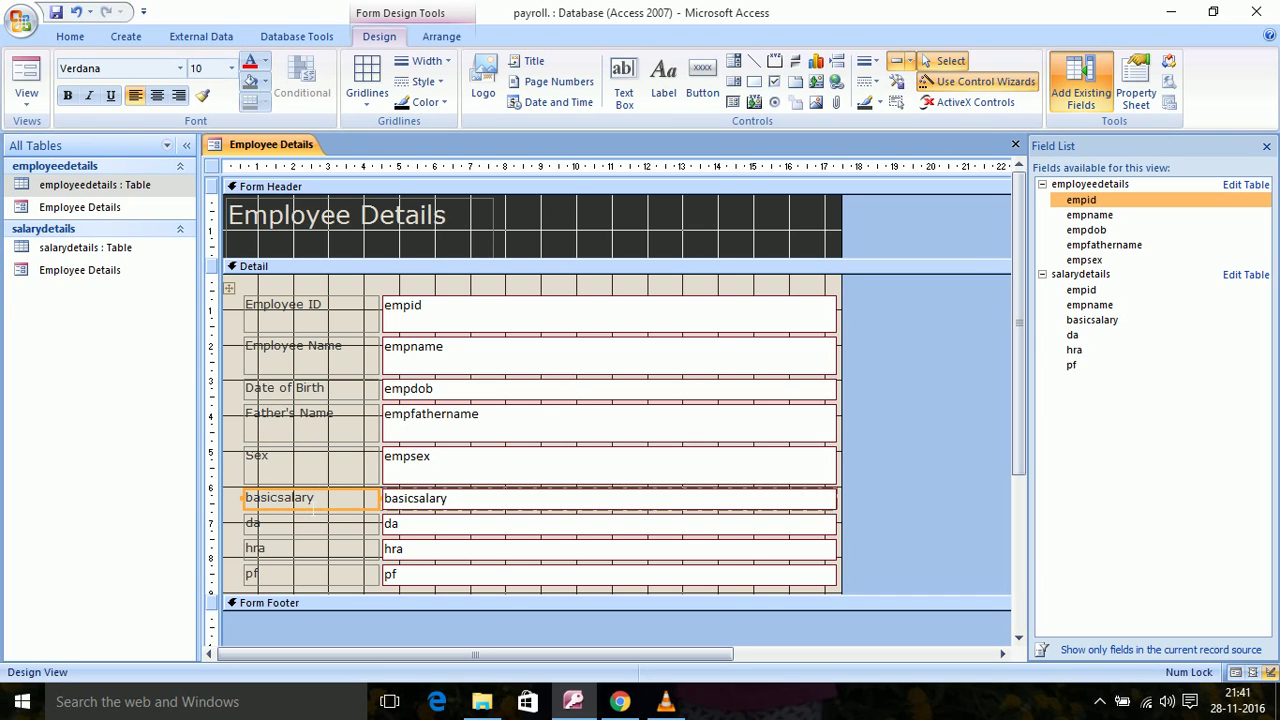
{"action": "left_click", "coordinate": [312, 506]}
{"action": "key", "text": "BackSpace"}
{"action": "key", "text": "BackSpace"}
{"action": "key", "text": "BackSpace"}
{"action": "key", "text": "BackSpace"}
{"action": "key", "text": "BackSpace"}
{"action": "key", "text": "BackSpace"}
{"action": "key", "text": "BackSpace"}
{"action": "key", "text": "BackSpace"}
{"action": "key", "text": "BackSpace"}
{"action": "key", "text": "BackSpace"}
{"action": "key", "text": "BackSpace"}
{"action": "type", "text": "Basic Ssa"}
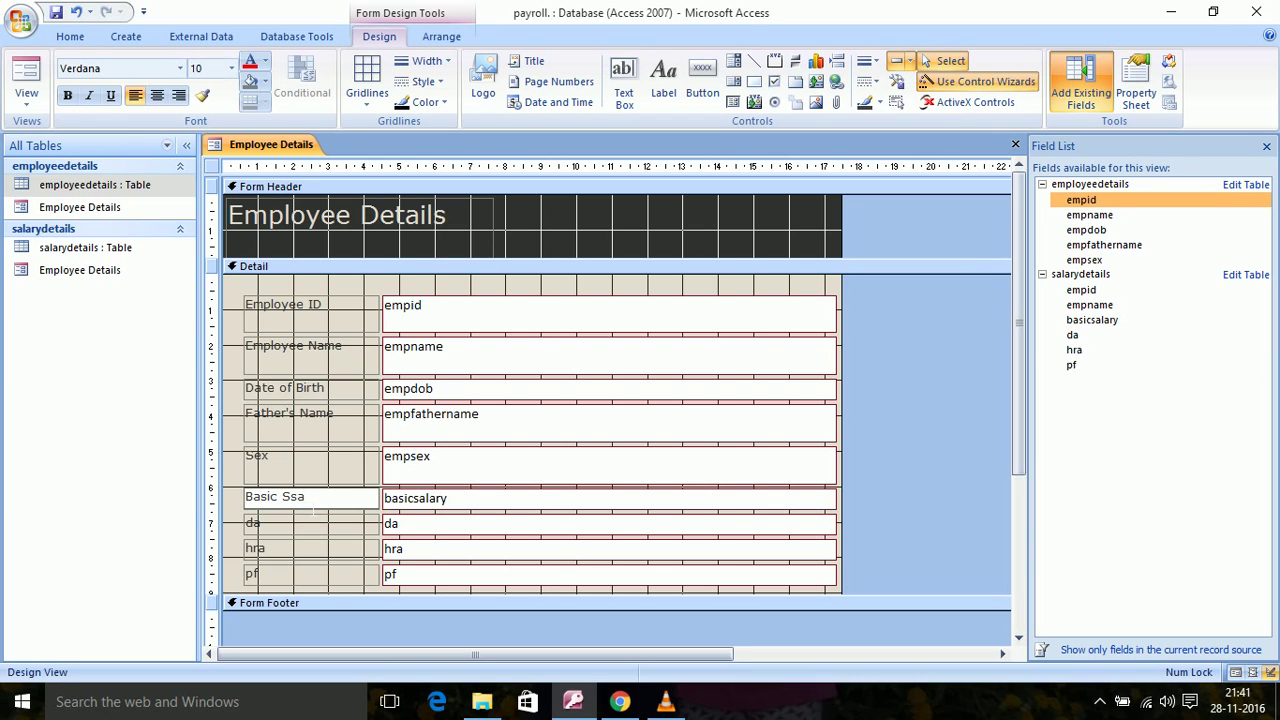
{"action": "key", "text": "BackSpace"}
{"action": "key", "text": "BackSpace"}
{"action": "type", "text": "alary"}
Change the caption of the da label to "DA"
{"action": "left_click", "coordinate": [301, 528]}
{"action": "double_click", "coordinate": [311, 528]}
{"action": "key", "text": "BackSpace"}
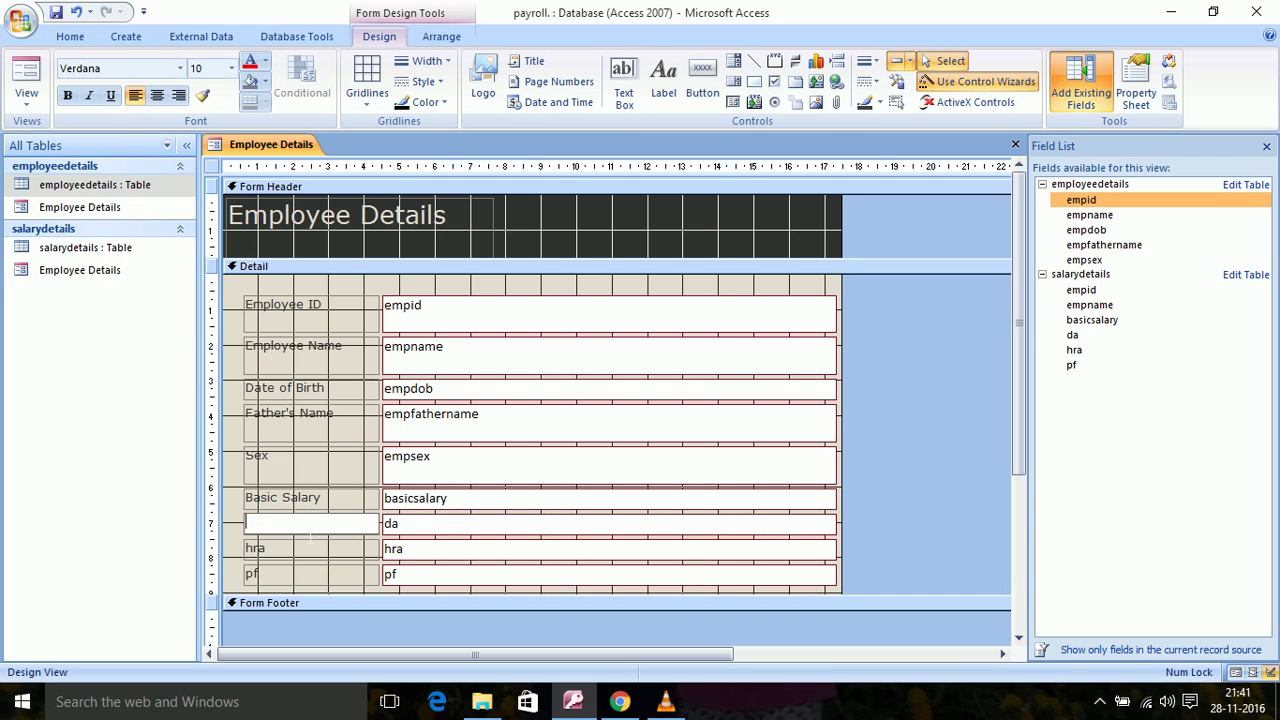
{"action": "type", "text": "DA"}
Change the caption of the hra label to "HRA"
{"action": "left_click", "coordinate": [287, 552]}
{"action": "double_click", "coordinate": [293, 552]}
{"action": "key", "text": "BackSpace"}
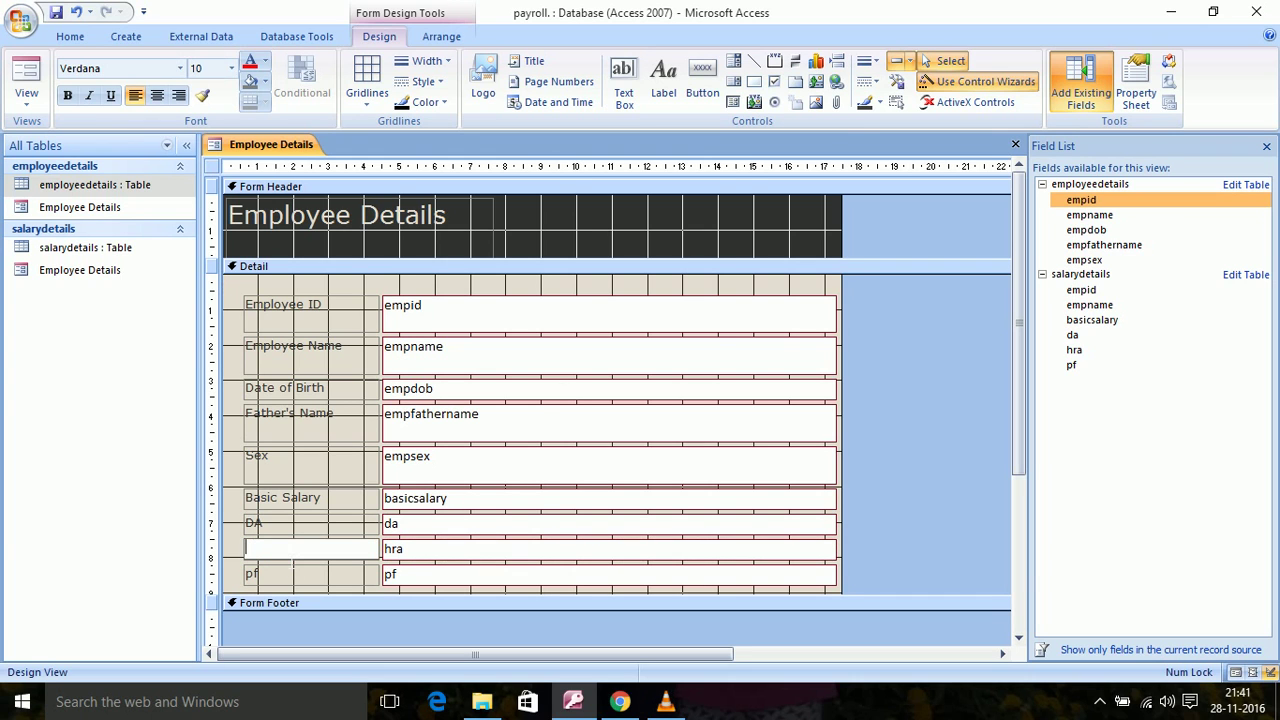
{"action": "type", "text": "HRA"}
Change the caption of the pf label to "PF"
{"action": "left_click", "coordinate": [288, 574]}
{"action": "double_click", "coordinate": [288, 574]}
{"action": "key", "text": "BackSpace"}
{"action": "type", "text": "PF"}
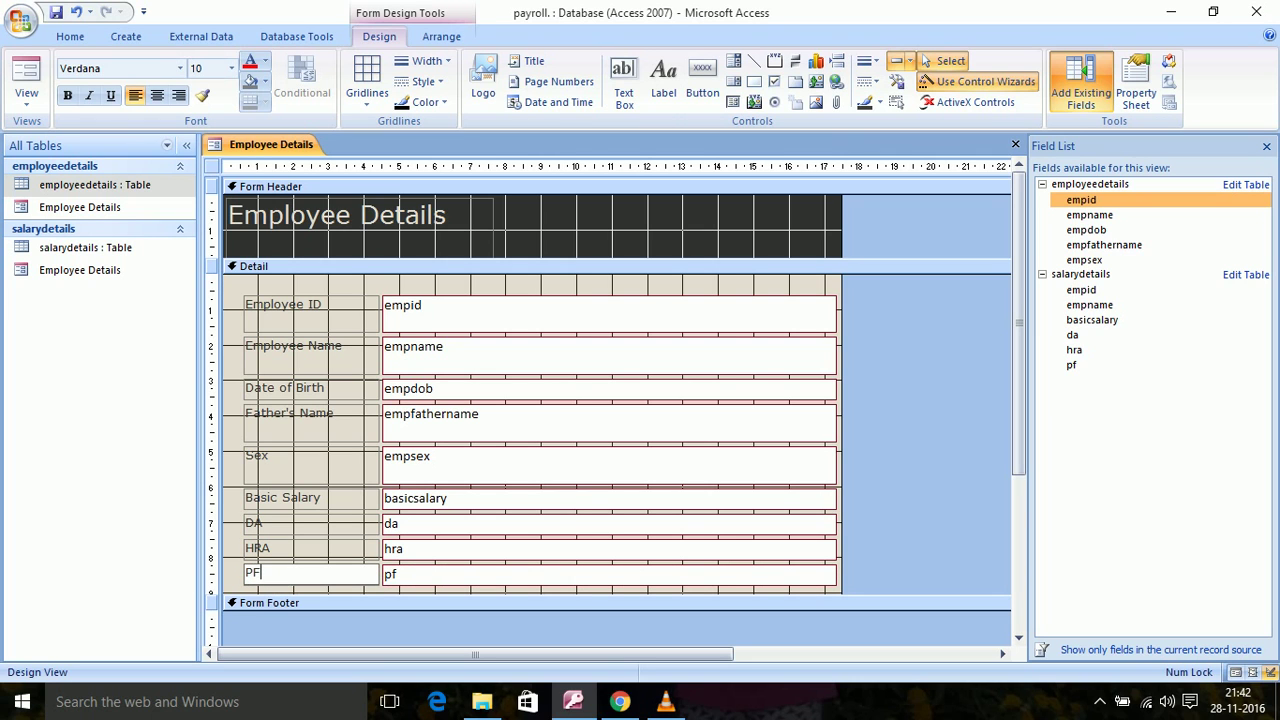
{"action": "left_click", "coordinate": [380, 566]}
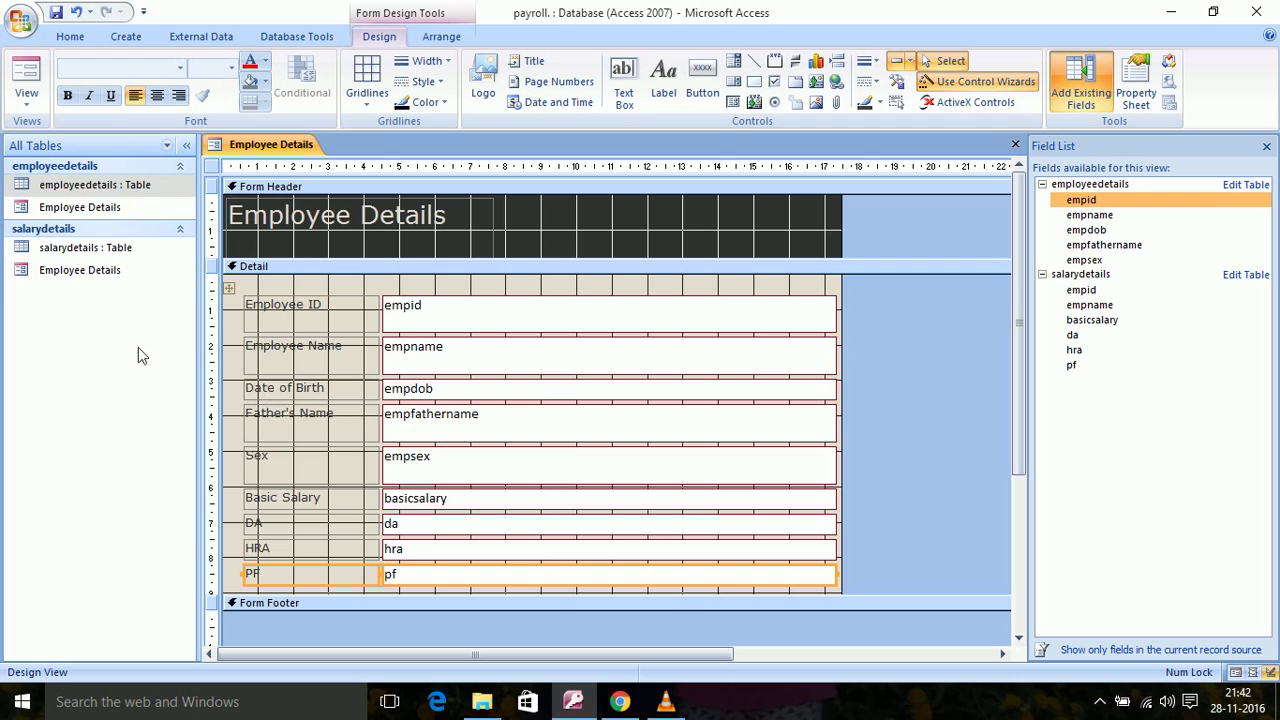
Check the relabelled Employee Details form in Form View and return it to Design View
{"action": "left_click", "coordinate": [26, 106]}
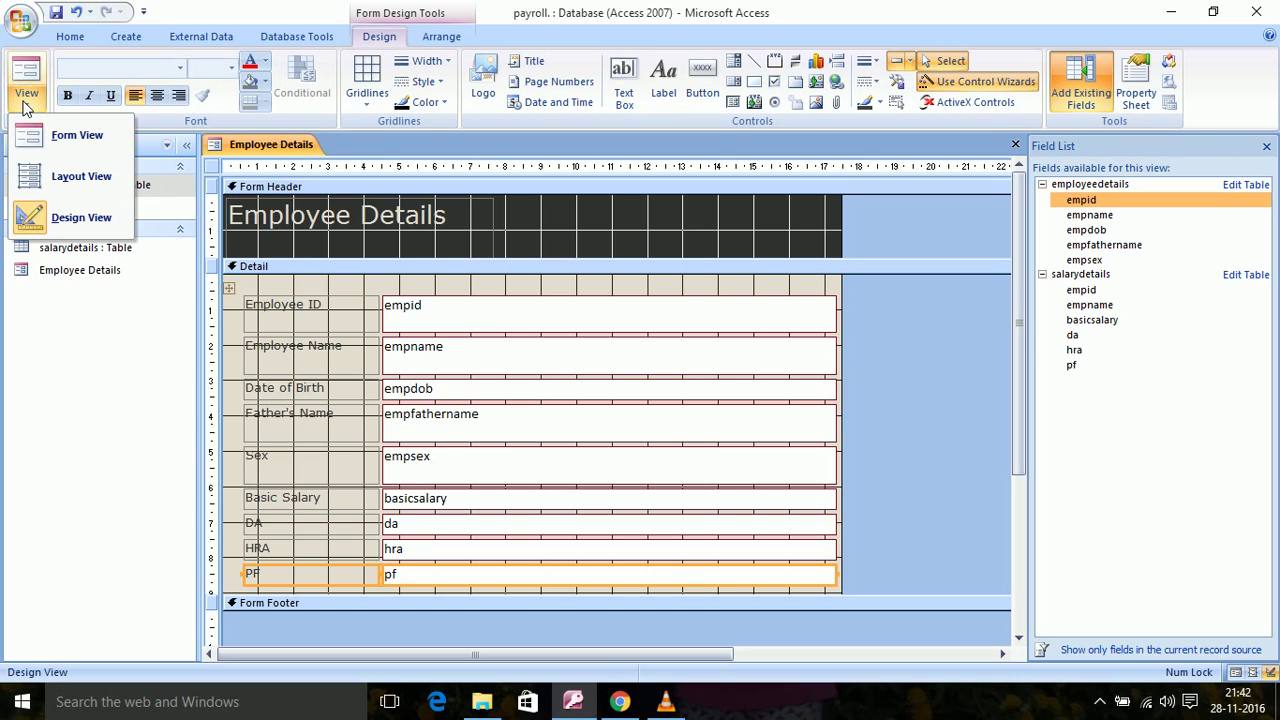
{"action": "left_click", "coordinate": [62, 137]}
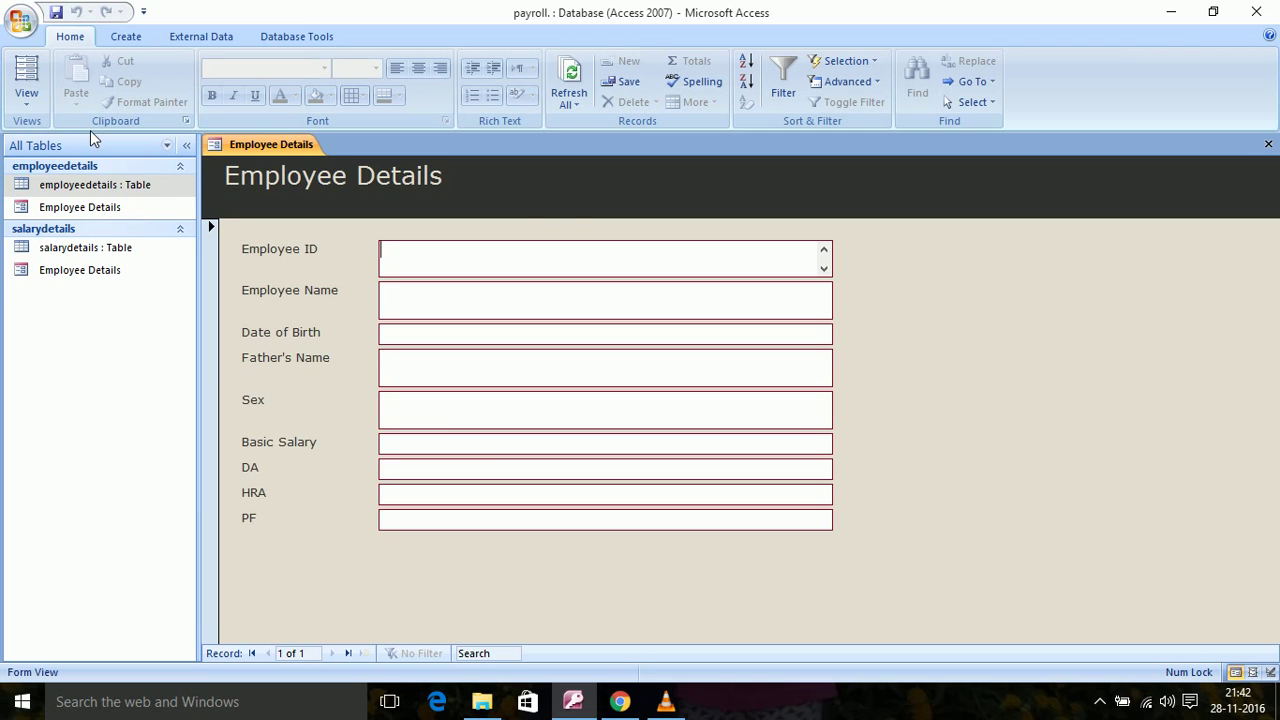
{"action": "left_click", "coordinate": [27, 100]}
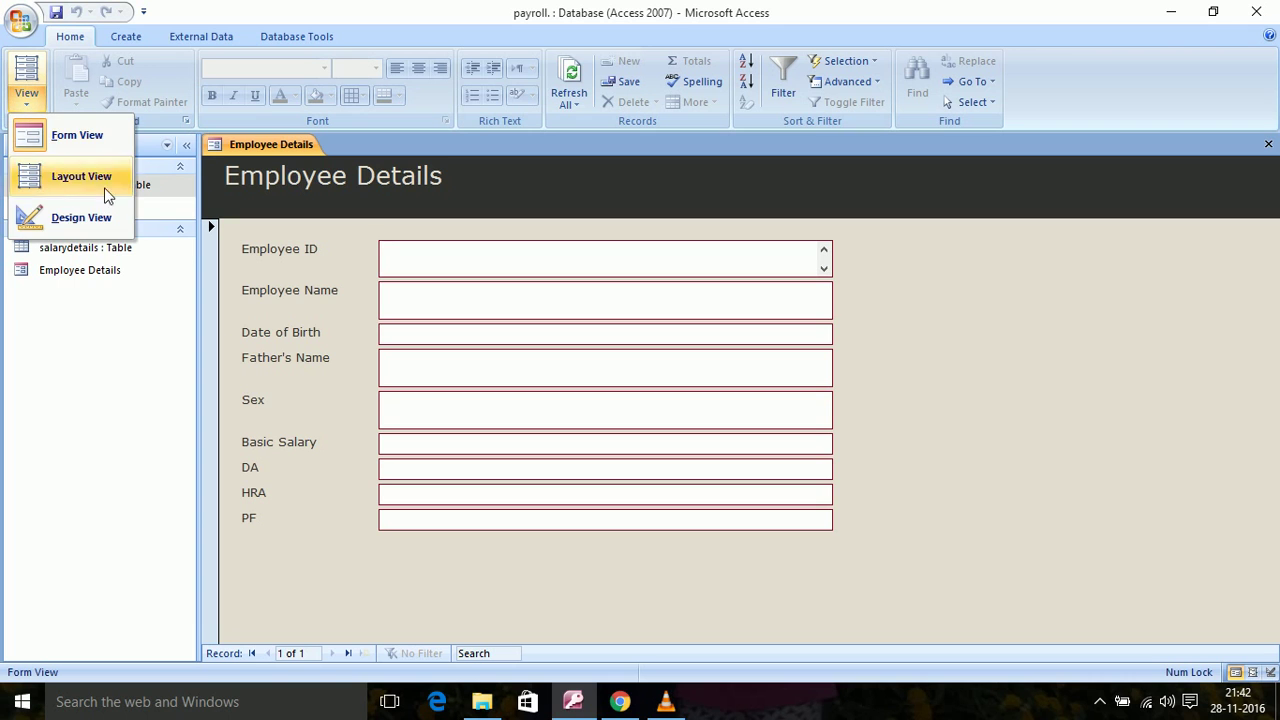
{"action": "left_click", "coordinate": [88, 221]}
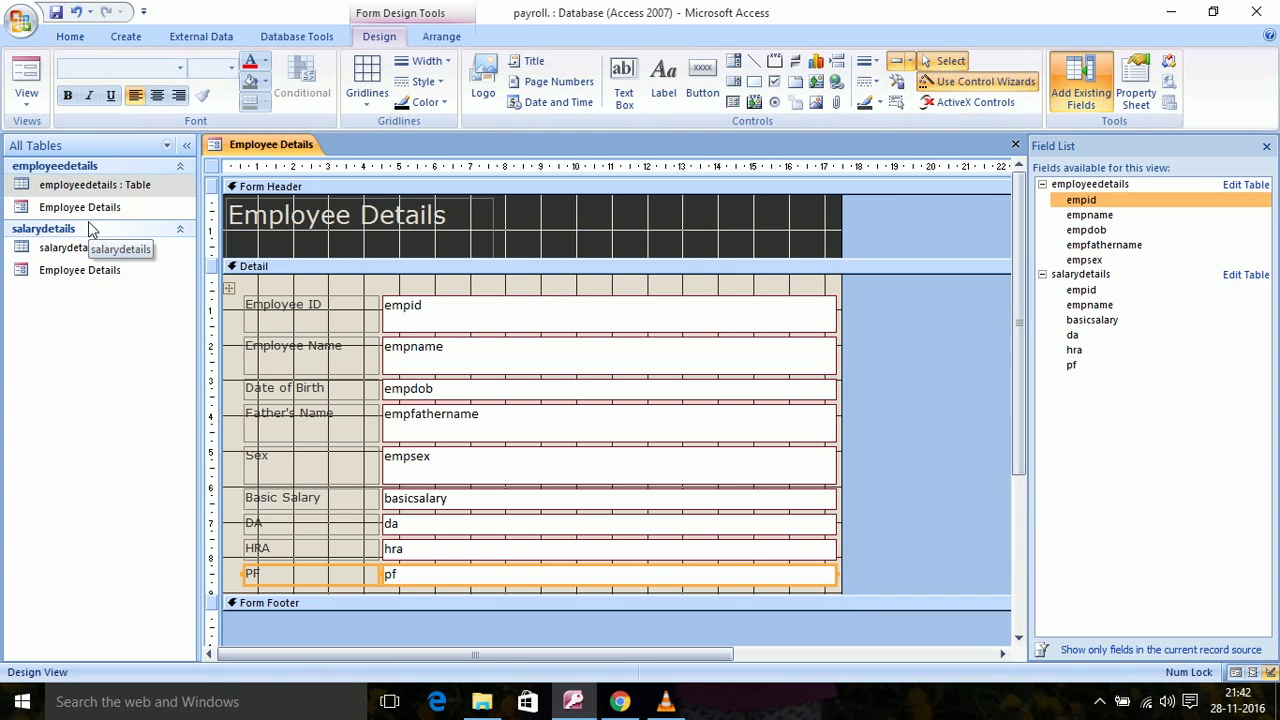
{"action": "left_click", "coordinate": [27, 108]}
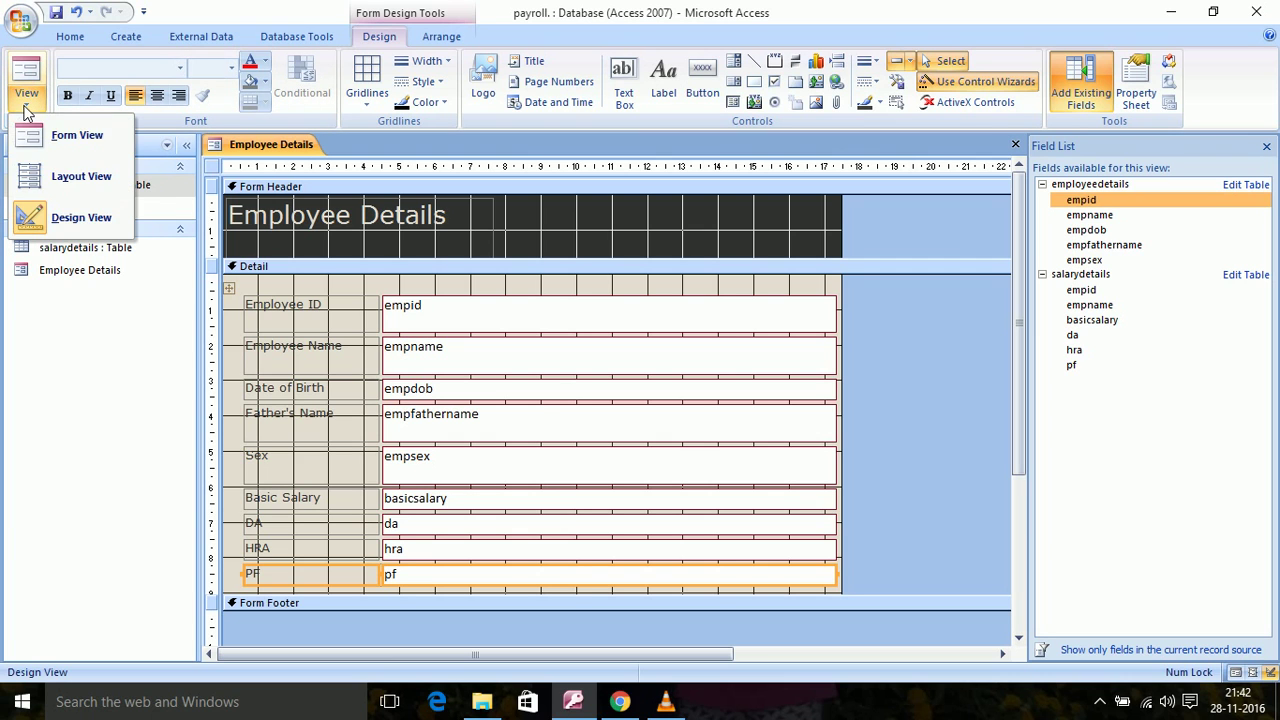
{"action": "left_click", "coordinate": [55, 226]}
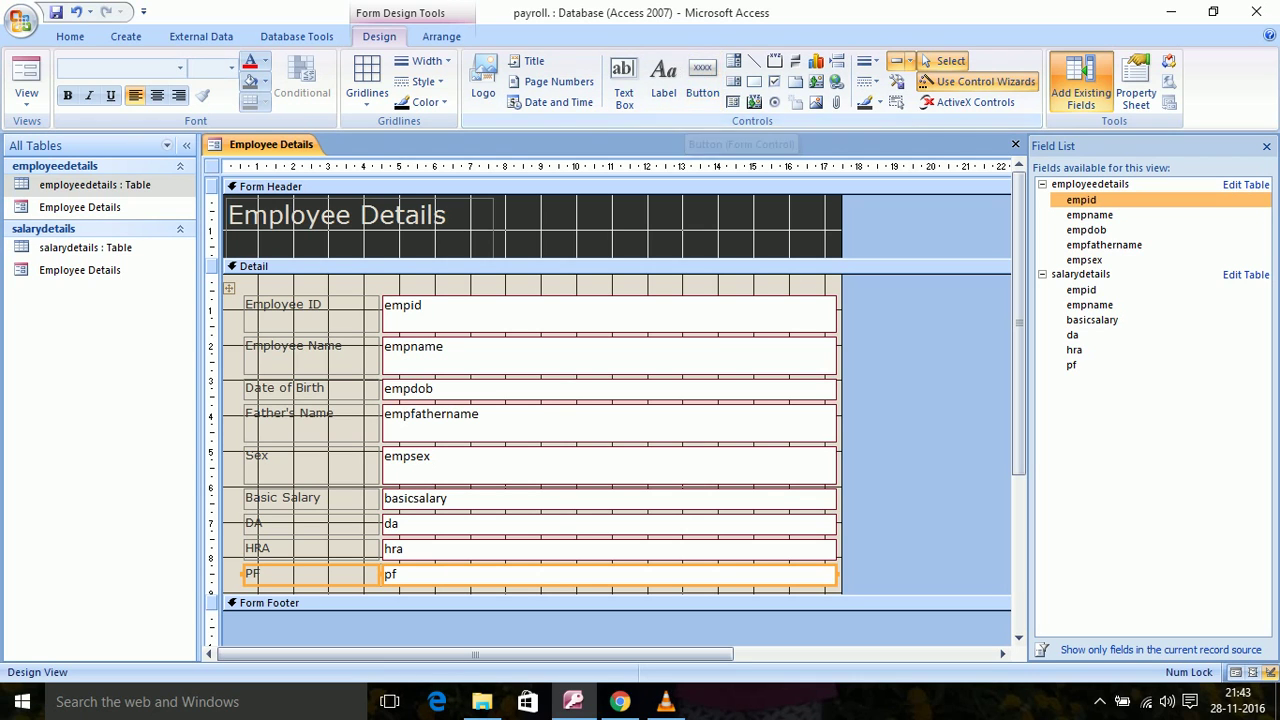
{"action": "left_click", "coordinate": [27, 100]}
{"action": "left_click", "coordinate": [44, 138]}
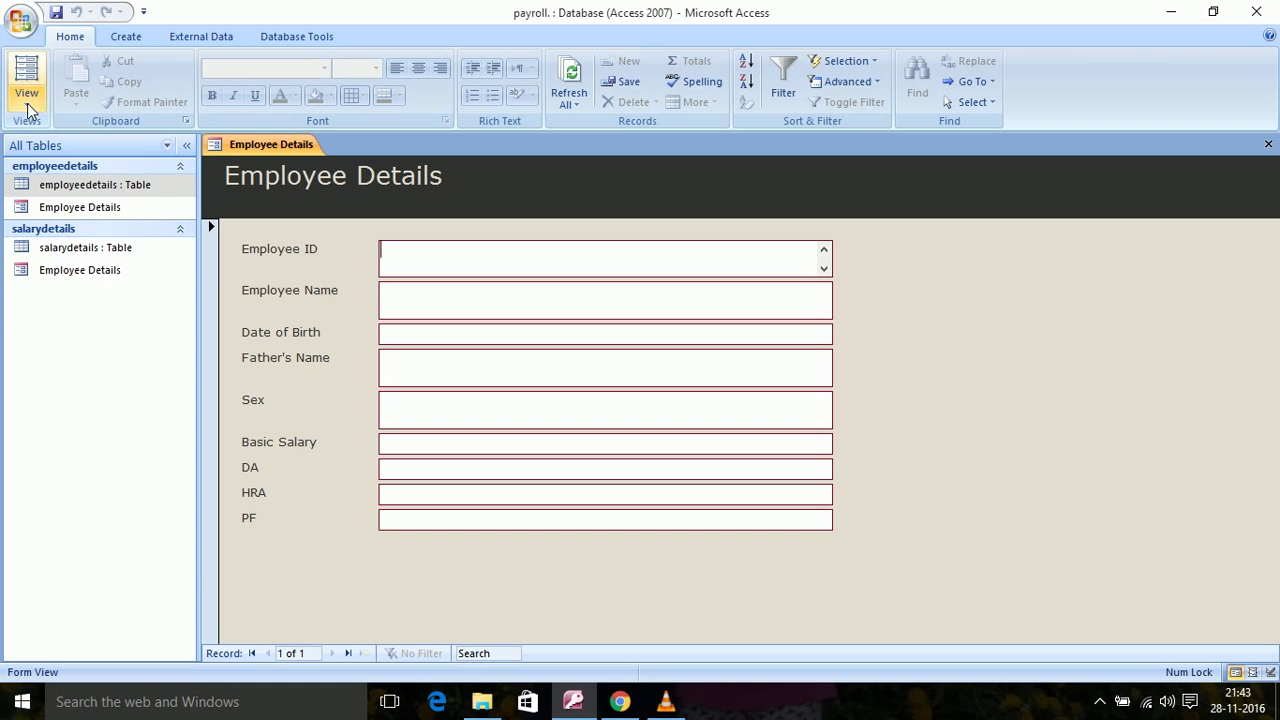
{"action": "left_click", "coordinate": [27, 100]}
{"action": "left_click", "coordinate": [75, 217]}
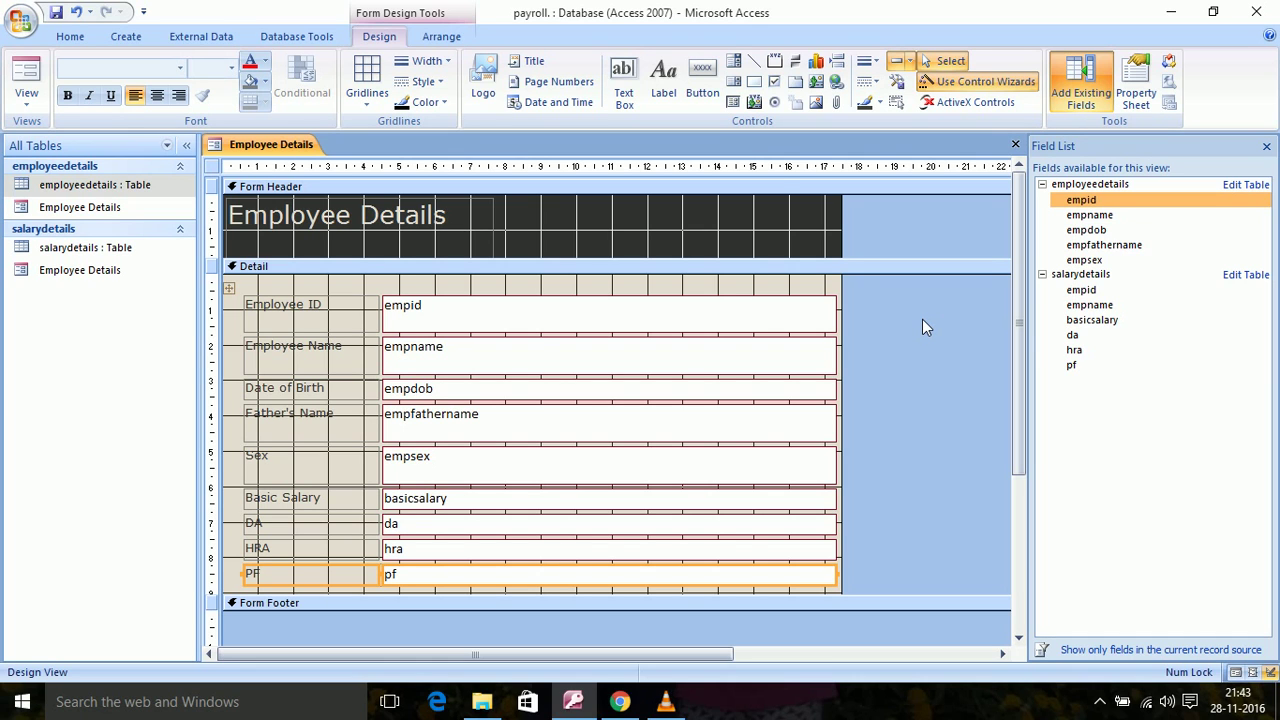
Add a command button beside the empid field and assign it the Record Operations action Add New Record
{"action": "left_click", "coordinate": [700, 77]}
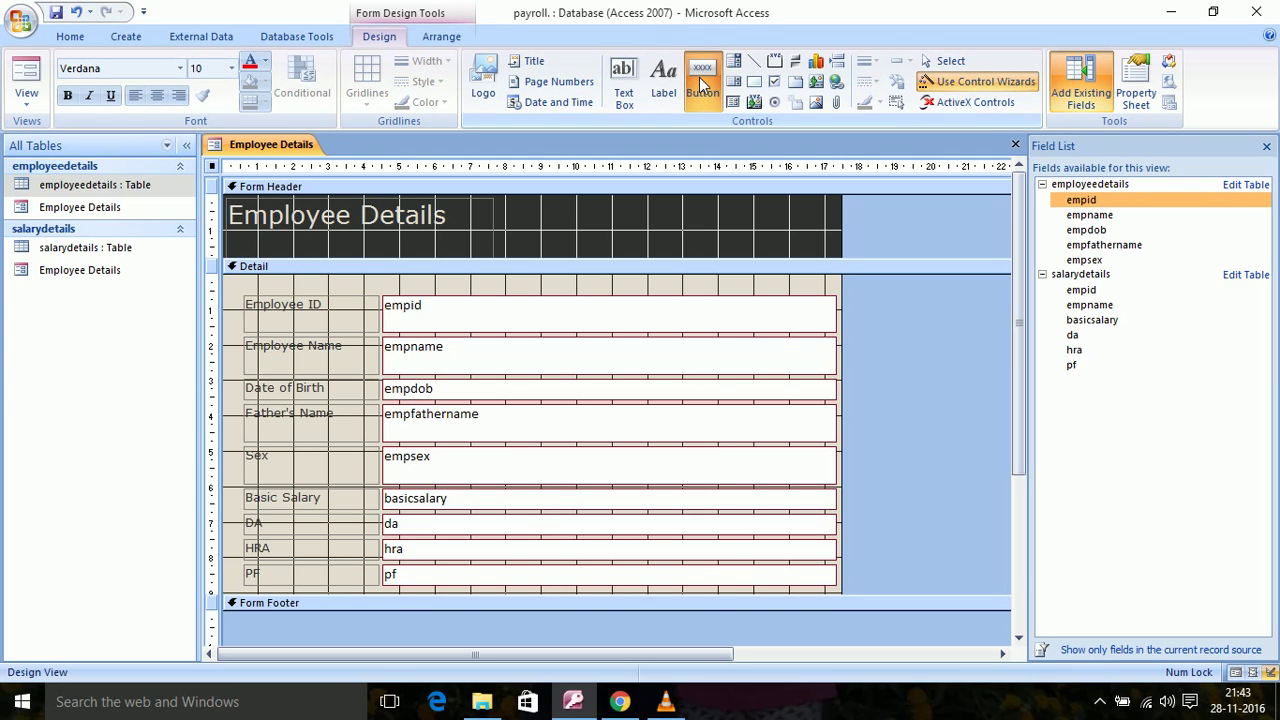
{"action": "left_click", "coordinate": [878, 311]}
{"action": "left_click_drag", "start_coordinate": [878, 311], "coordinate": [991, 342]}
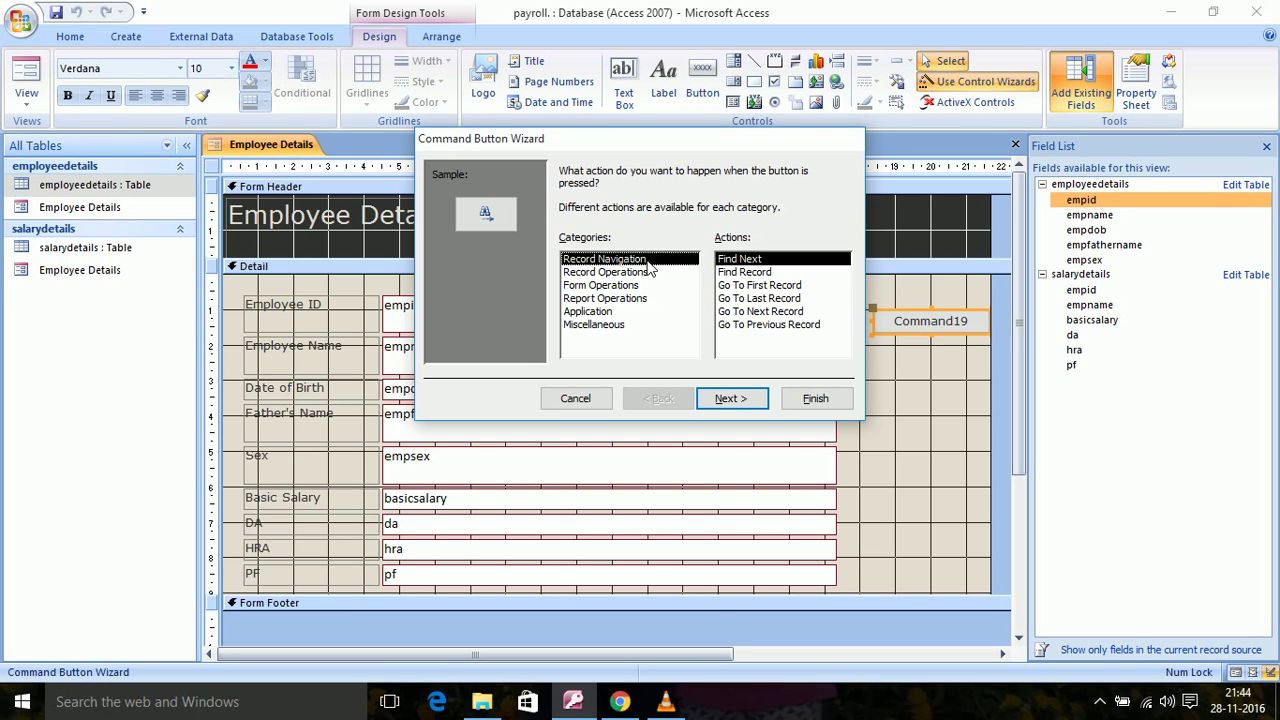
{"action": "left_click", "coordinate": [784, 287]}
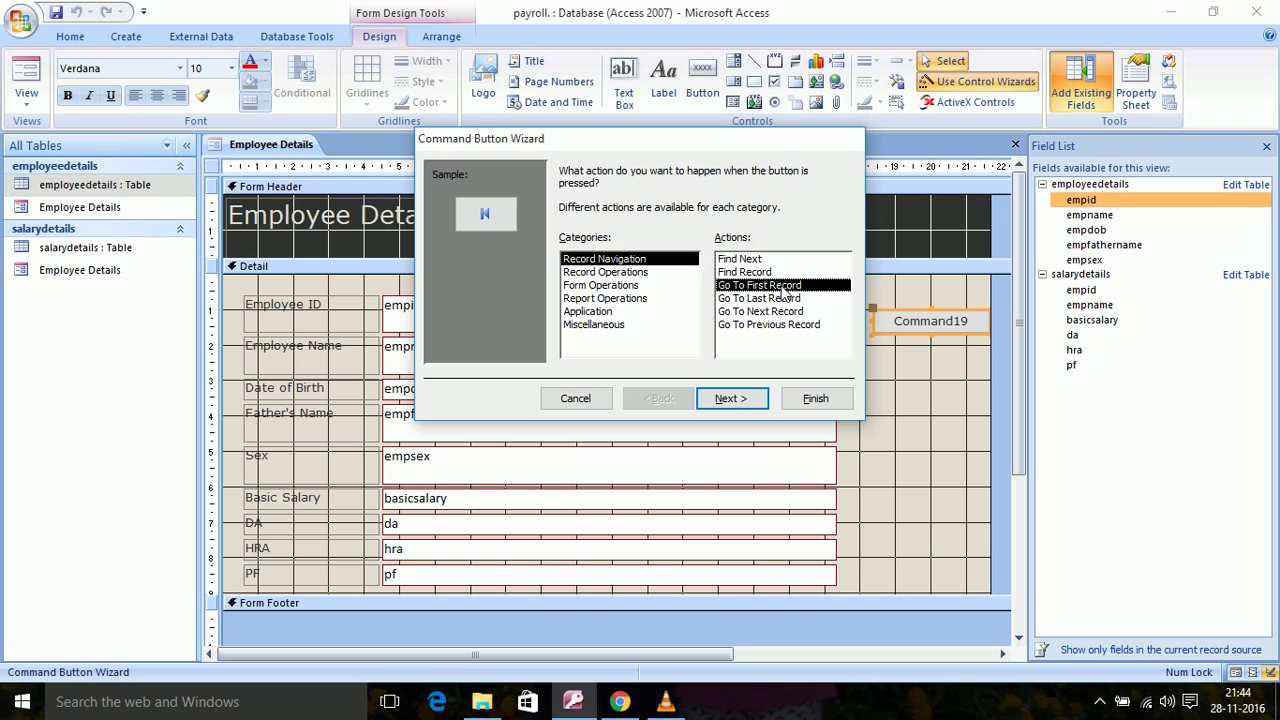
{"action": "left_click", "coordinate": [620, 274]}
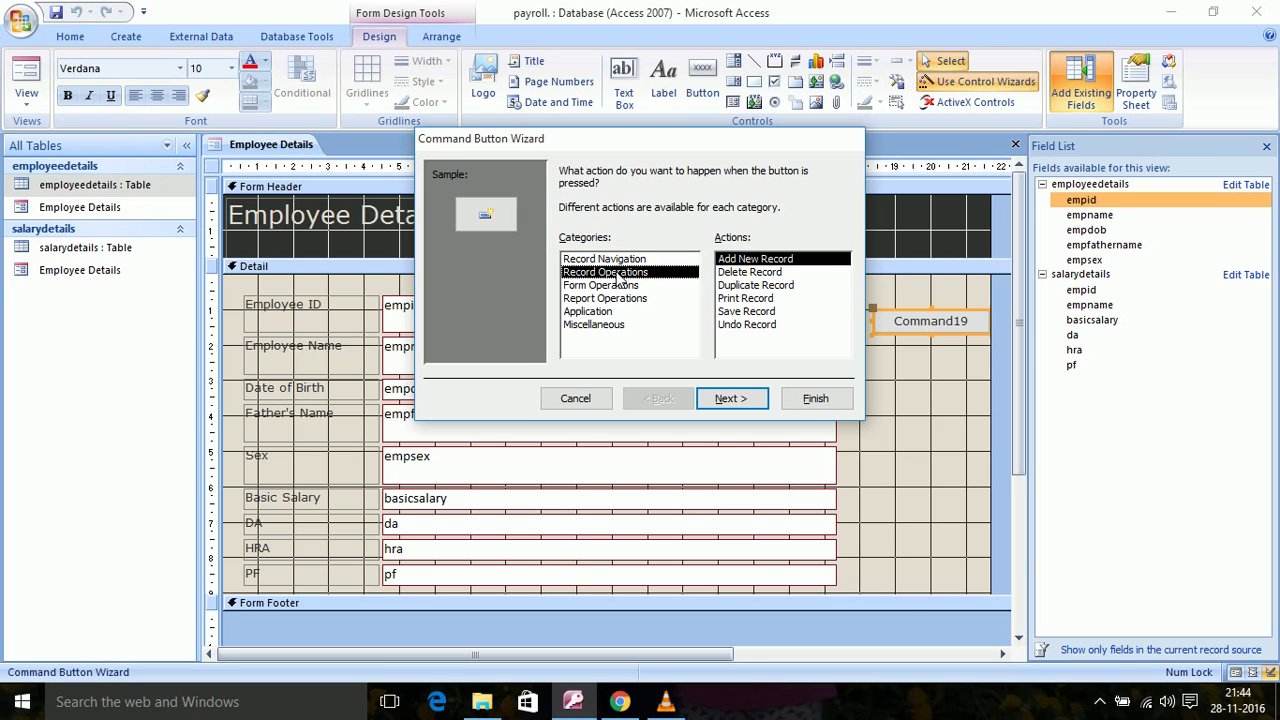
{"action": "left_click", "coordinate": [770, 273]}
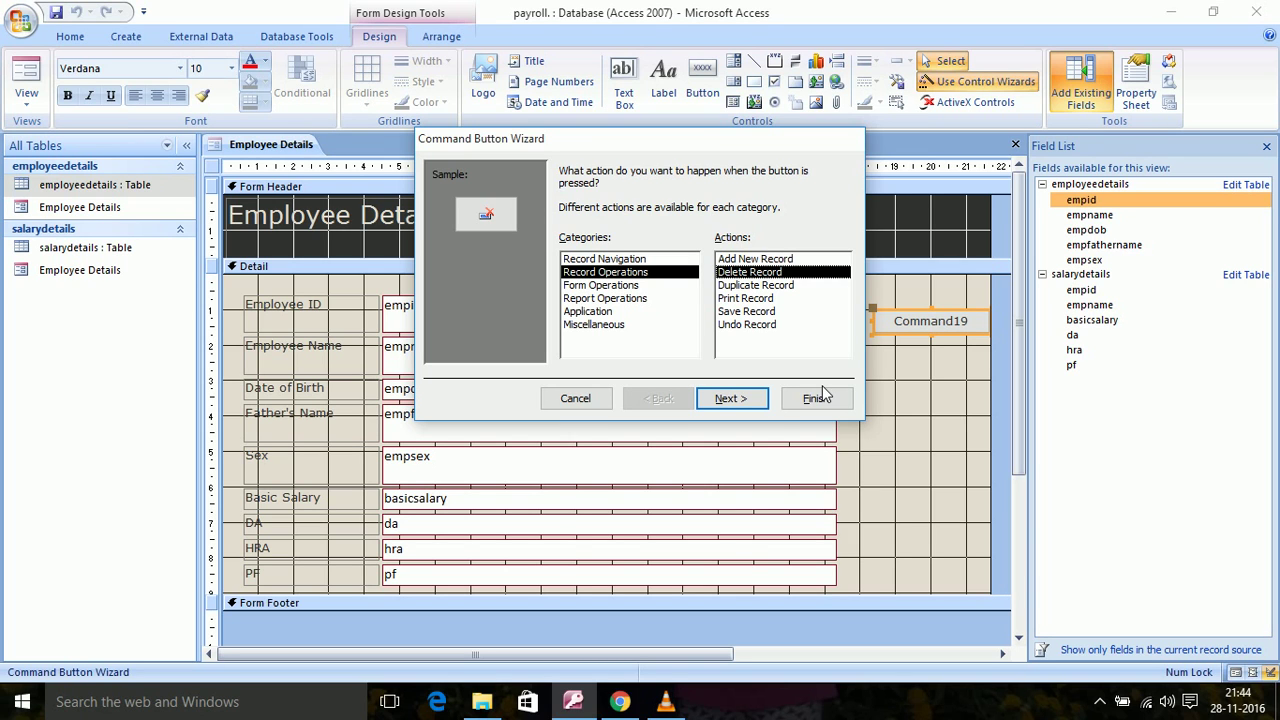
{"action": "left_click", "coordinate": [745, 259]}
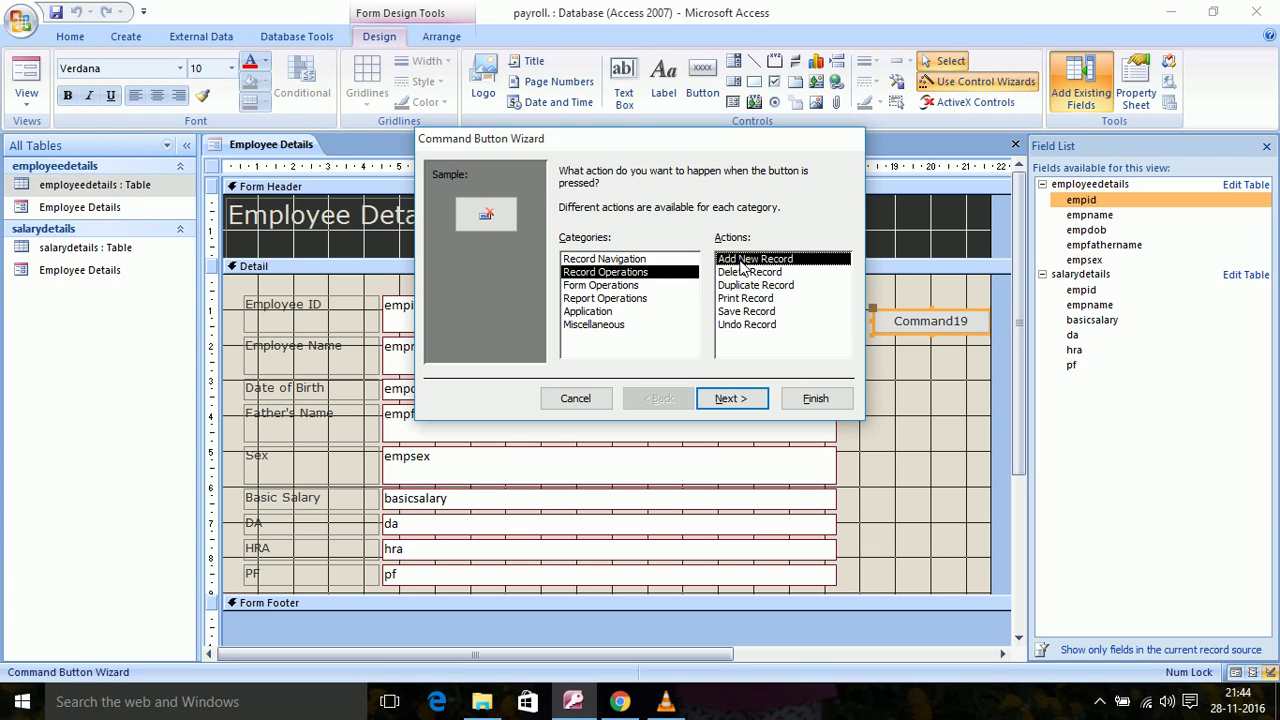
{"action": "left_click", "coordinate": [733, 399]}
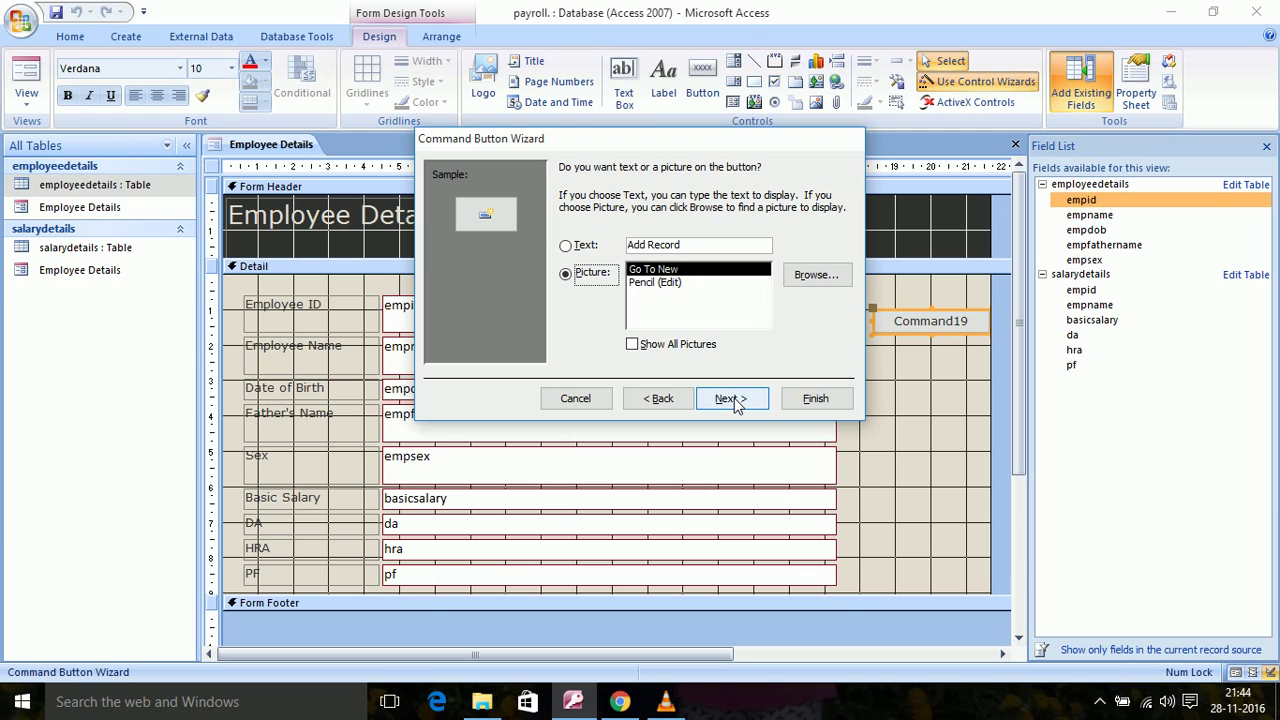
Try labelling the command button with the text "Add Employee Details"
{"action": "left_click", "coordinate": [467, 594]}
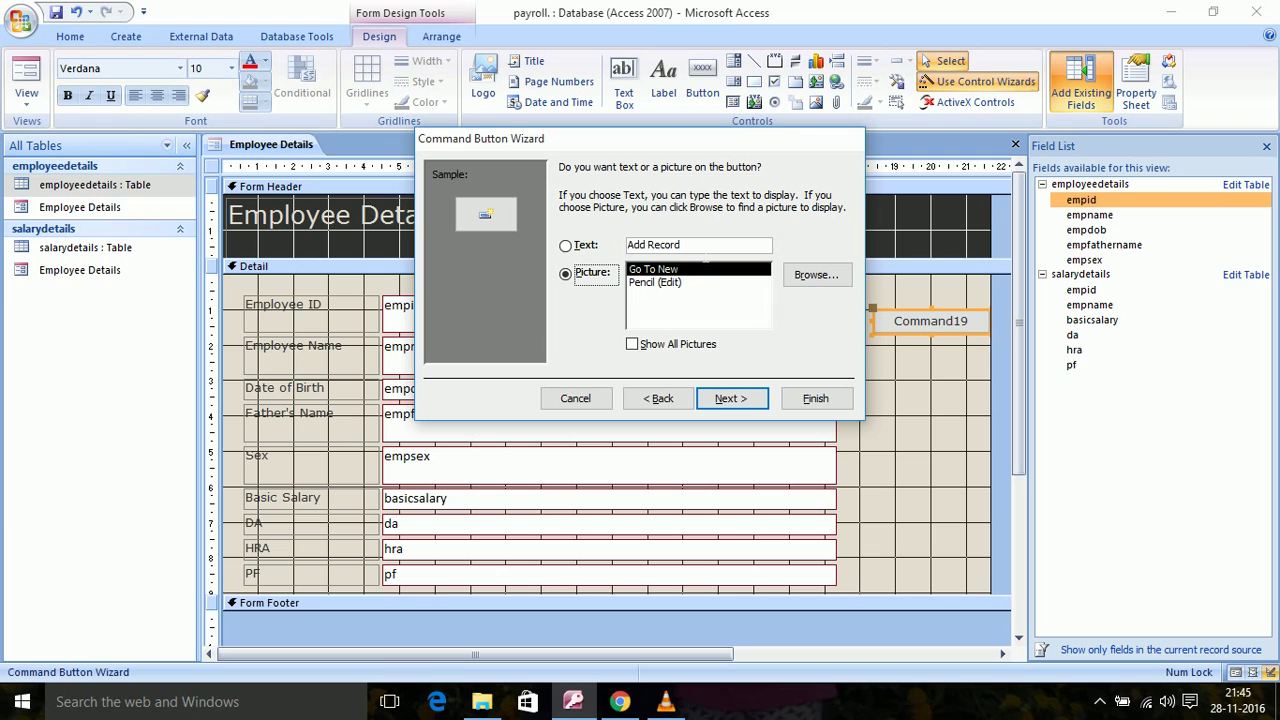
{"action": "key", "text": "Up"}
{"action": "left_click", "coordinate": [697, 245]}
{"action": "key", "text": "BackSpace"}
{"action": "key", "text": "BackSpace"}
{"action": "key", "text": "BackSpace"}
{"action": "key", "text": "BackSpace"}
{"action": "key", "text": "BackSpace"}
{"action": "key", "text": "BackSpace"}
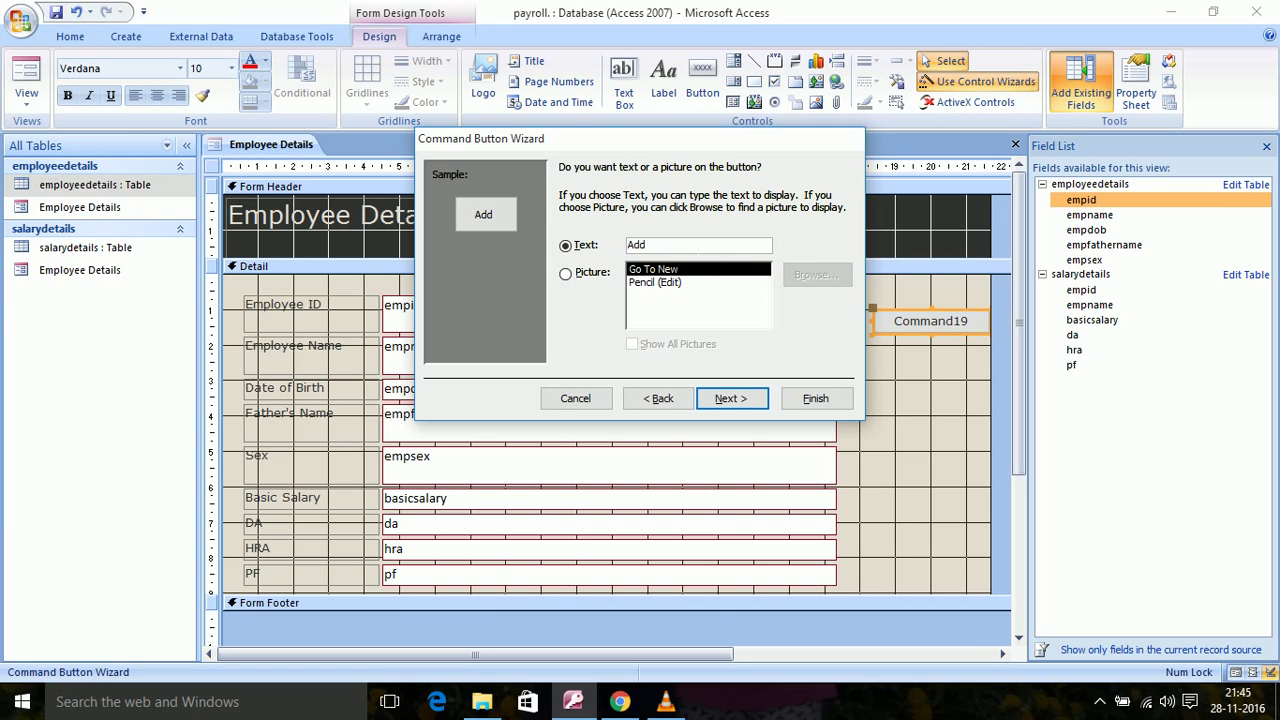
{"action": "type", "text": "Employee Details"}
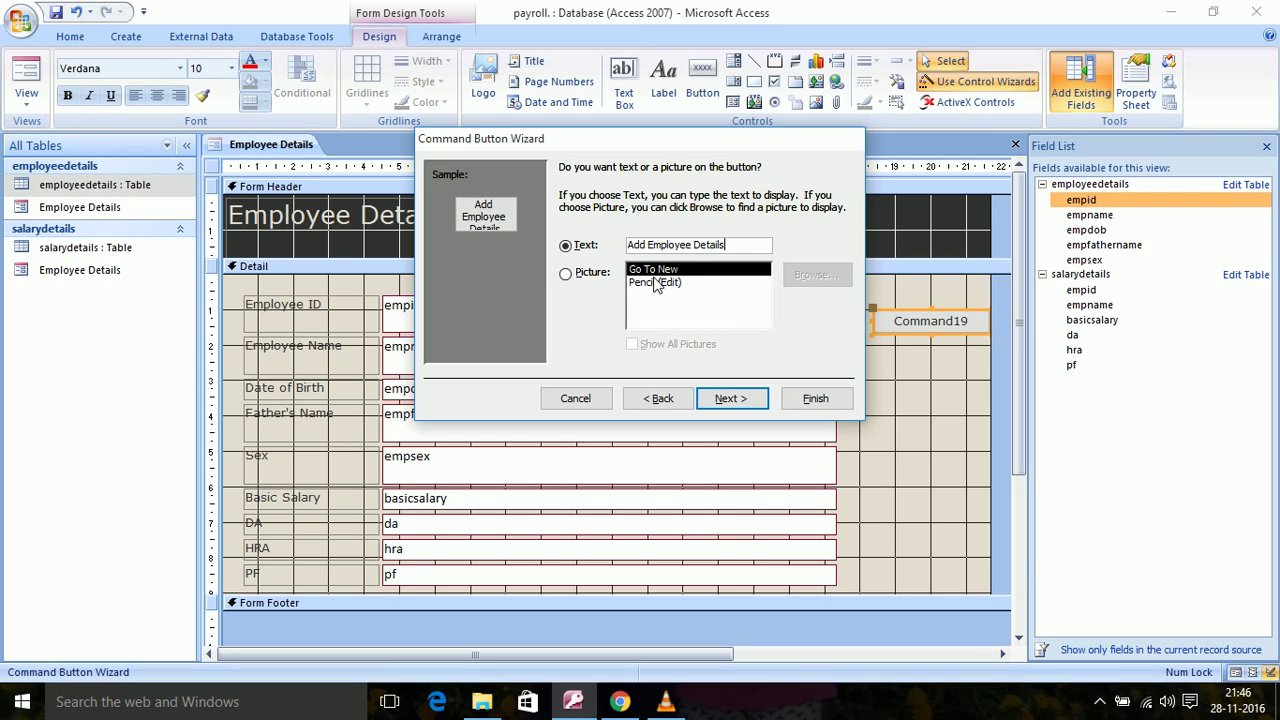
Give the command button the Pencil (Edit) picture, finish the wizard with the default name, and widen the button
{"action": "left_click", "coordinate": [566, 274]}
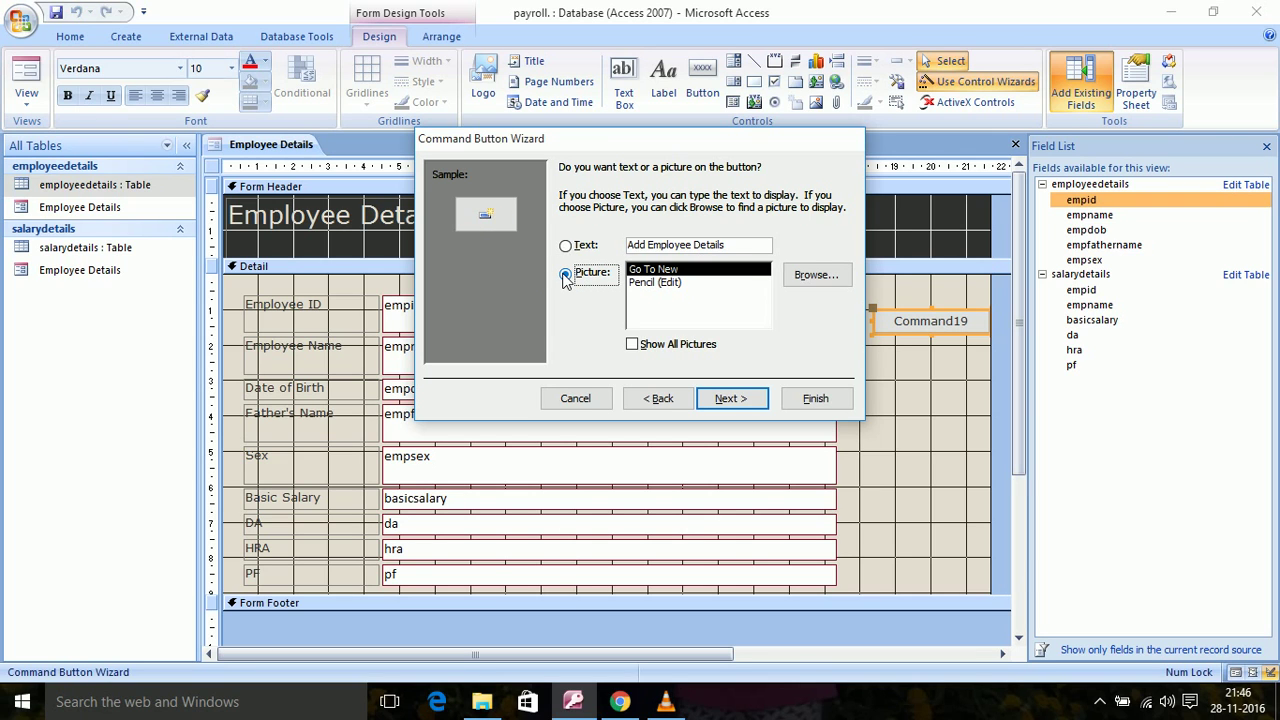
{"action": "left_click", "coordinate": [659, 284]}
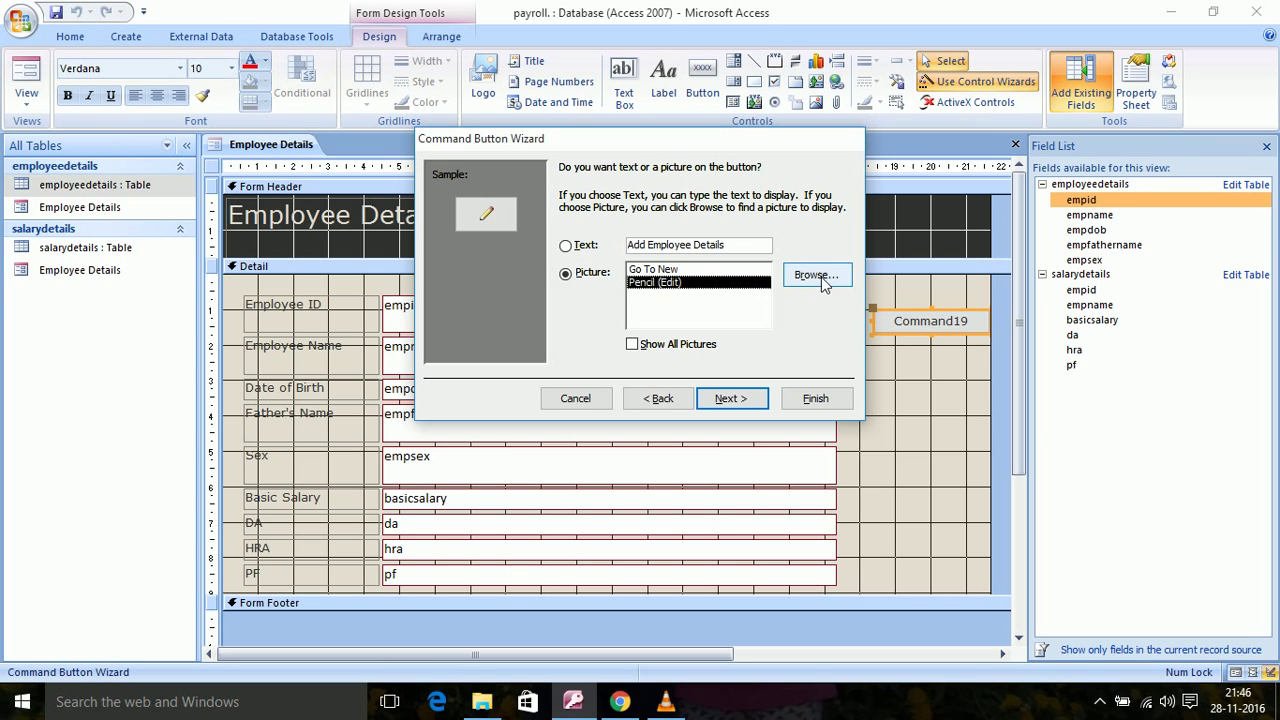
{"action": "left_click", "coordinate": [730, 398]}
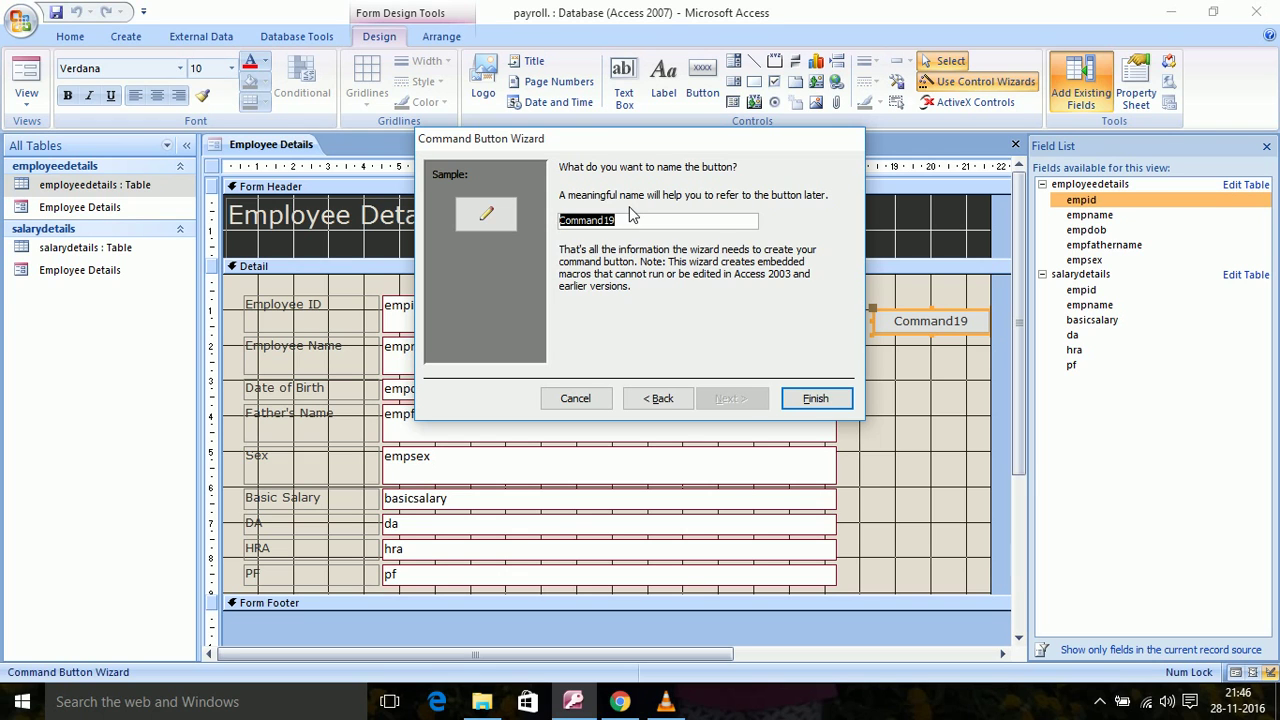
{"action": "left_click", "coordinate": [808, 404]}
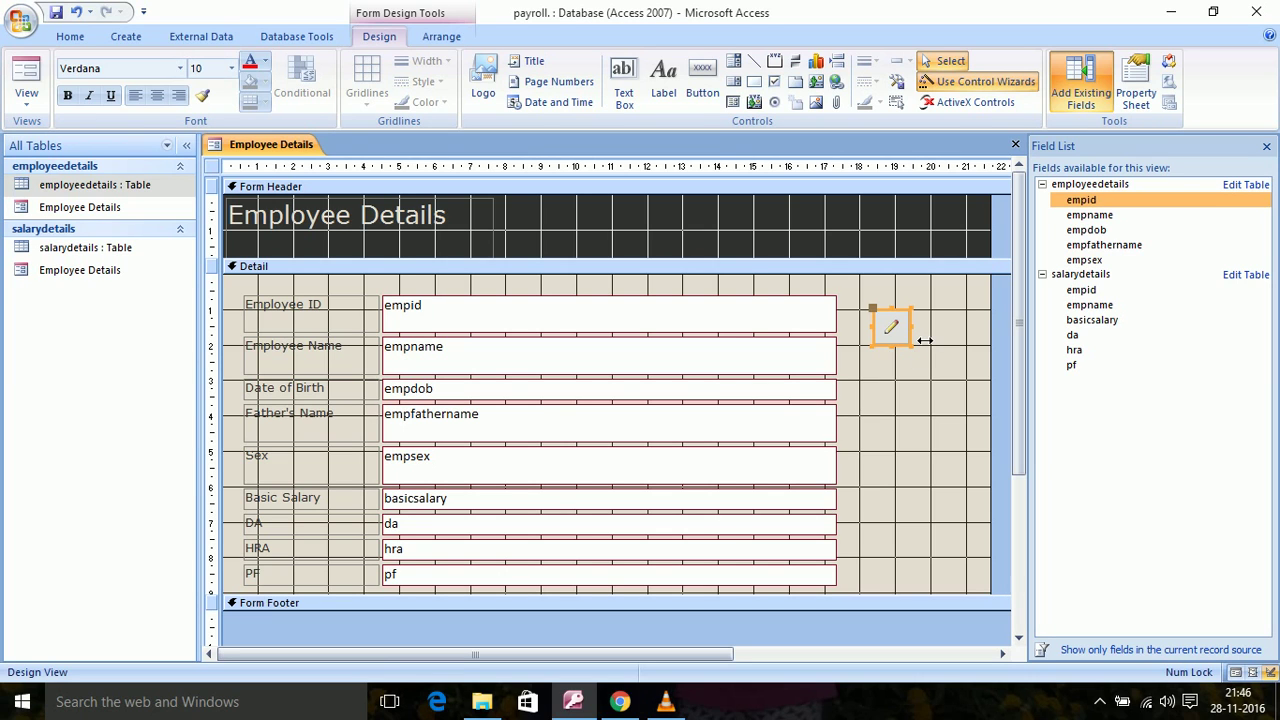
{"action": "left_click_drag", "start_coordinate": [925, 341], "coordinate": [962, 344]}
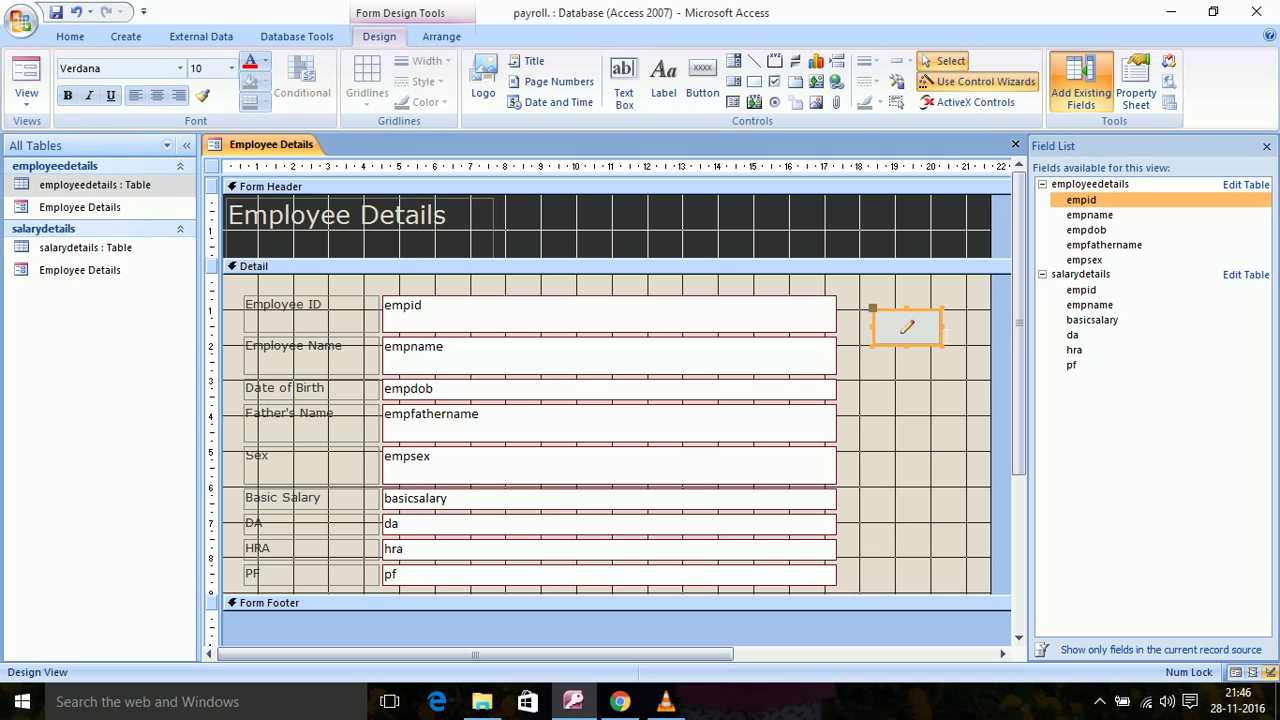
Show the form in Form View and run the pencil button to go to a new record
{"action": "left_click", "coordinate": [28, 104]}
{"action": "left_click", "coordinate": [52, 135]}
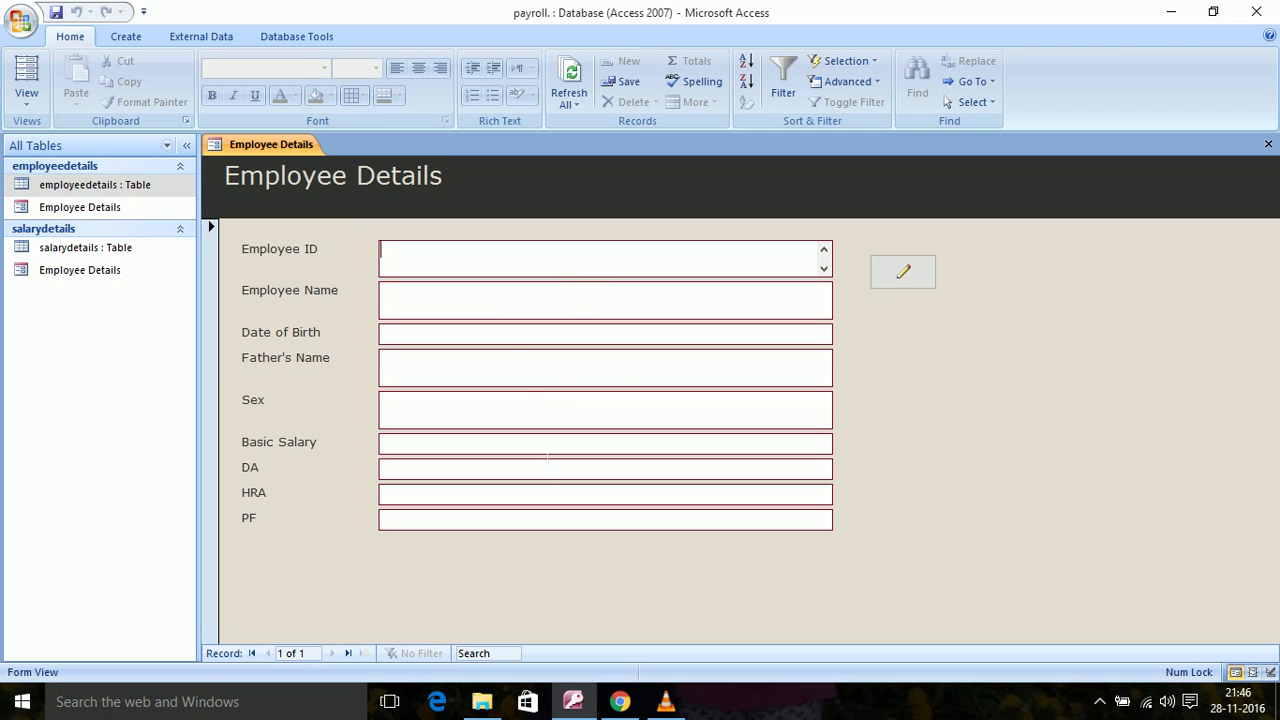
{"action": "left_click", "coordinate": [899, 283]}
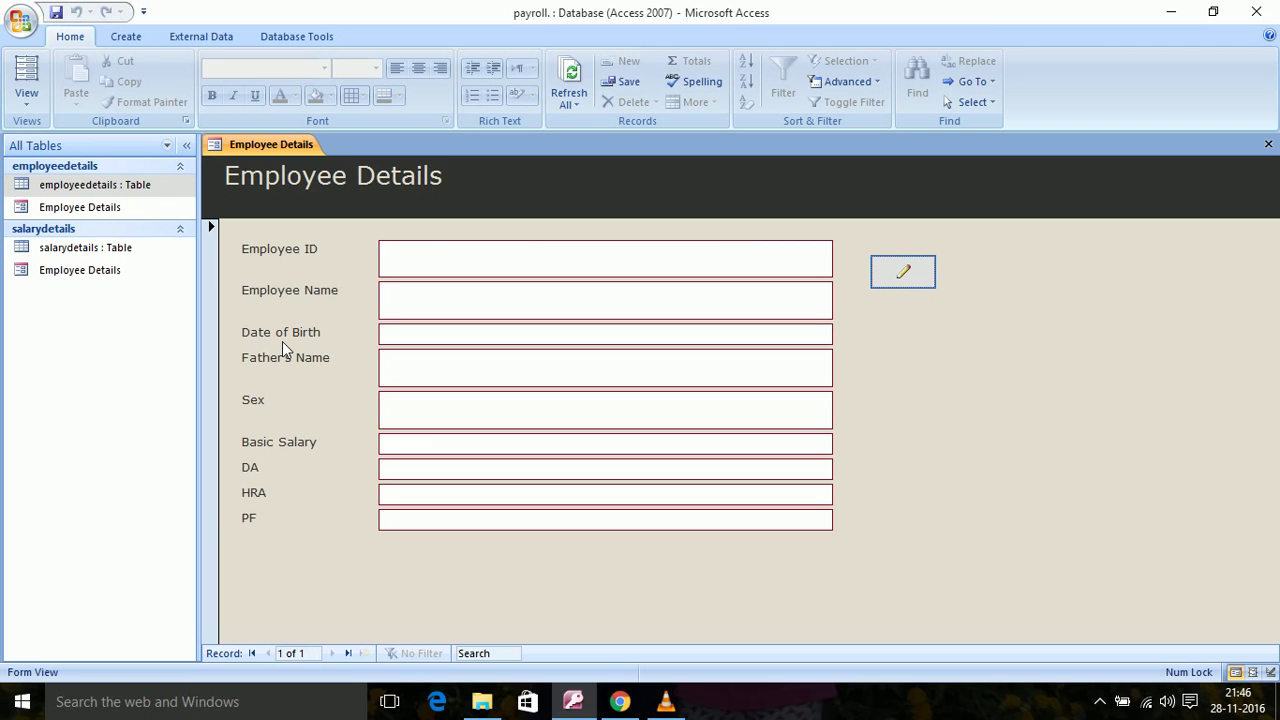
Enter the first employee's ID and name in the blank Employee Details record
{"action": "left_click", "coordinate": [404, 264]}
{"action": "type", "text": "101"}
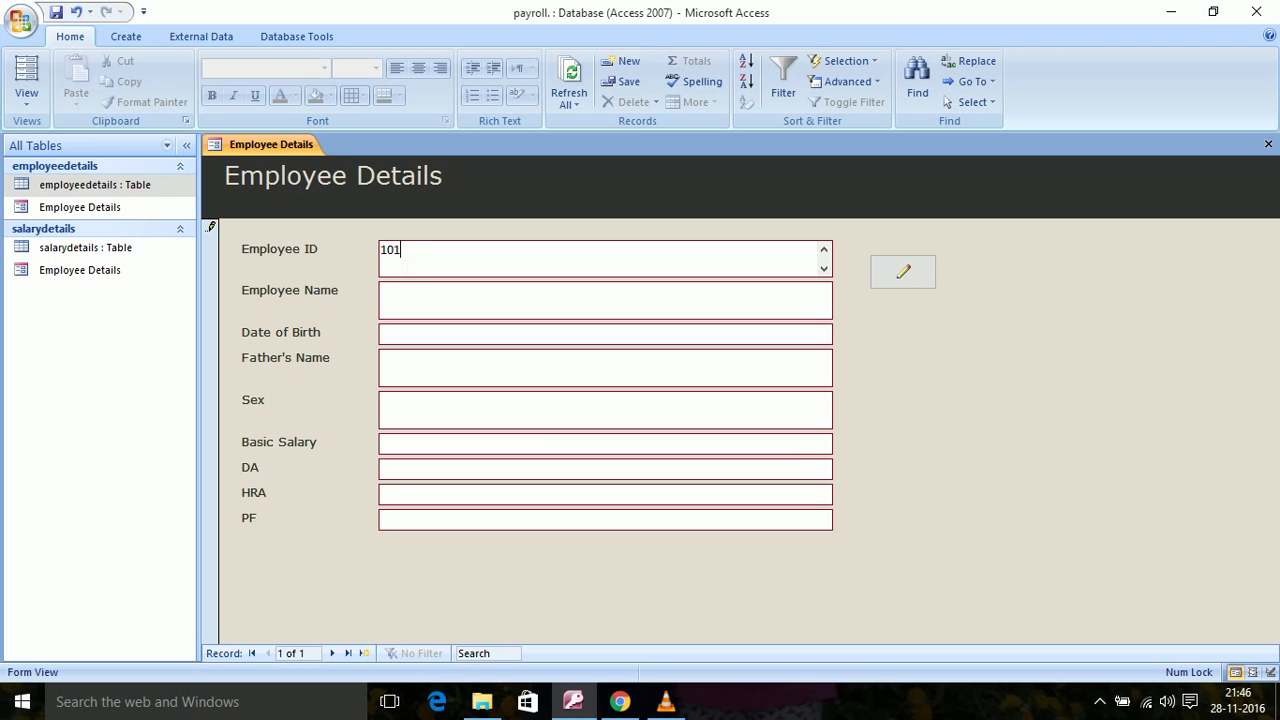
{"action": "key", "text": "Tab"}
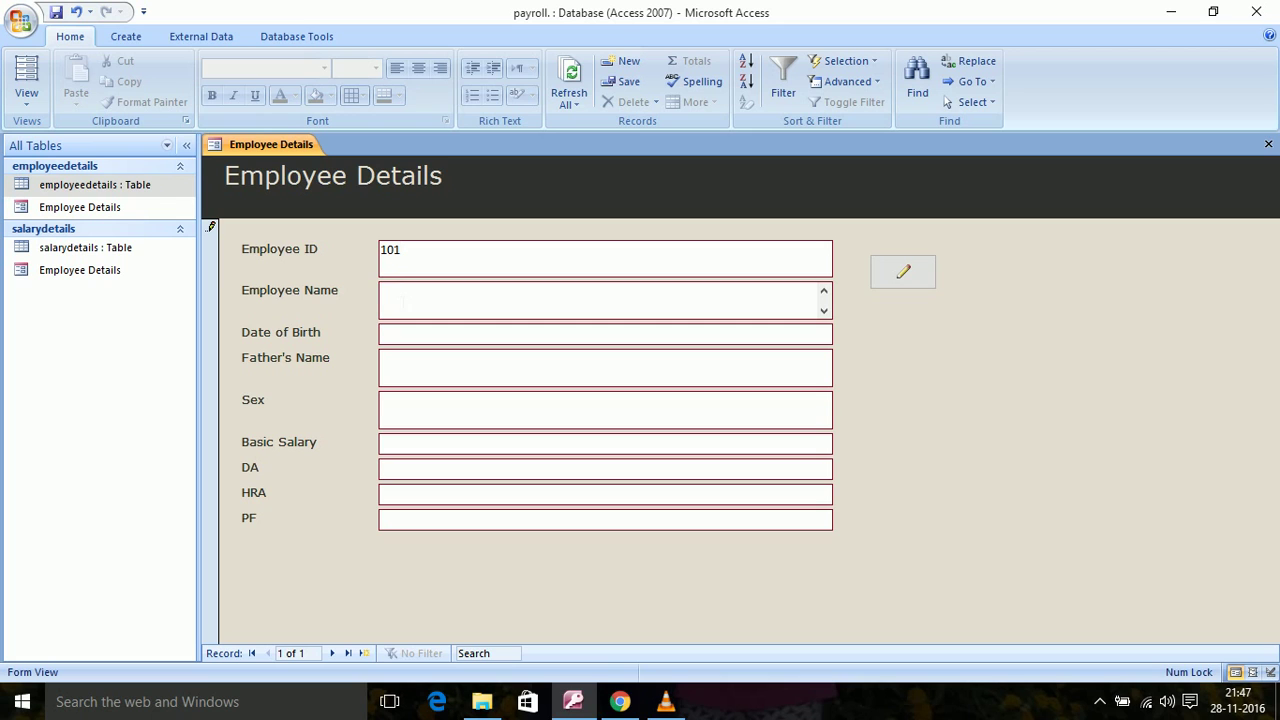
{"action": "type", "text": "Arun"}
Fill in the first employee's date of birth in day-month-year format
{"action": "left_click", "coordinate": [403, 340]}
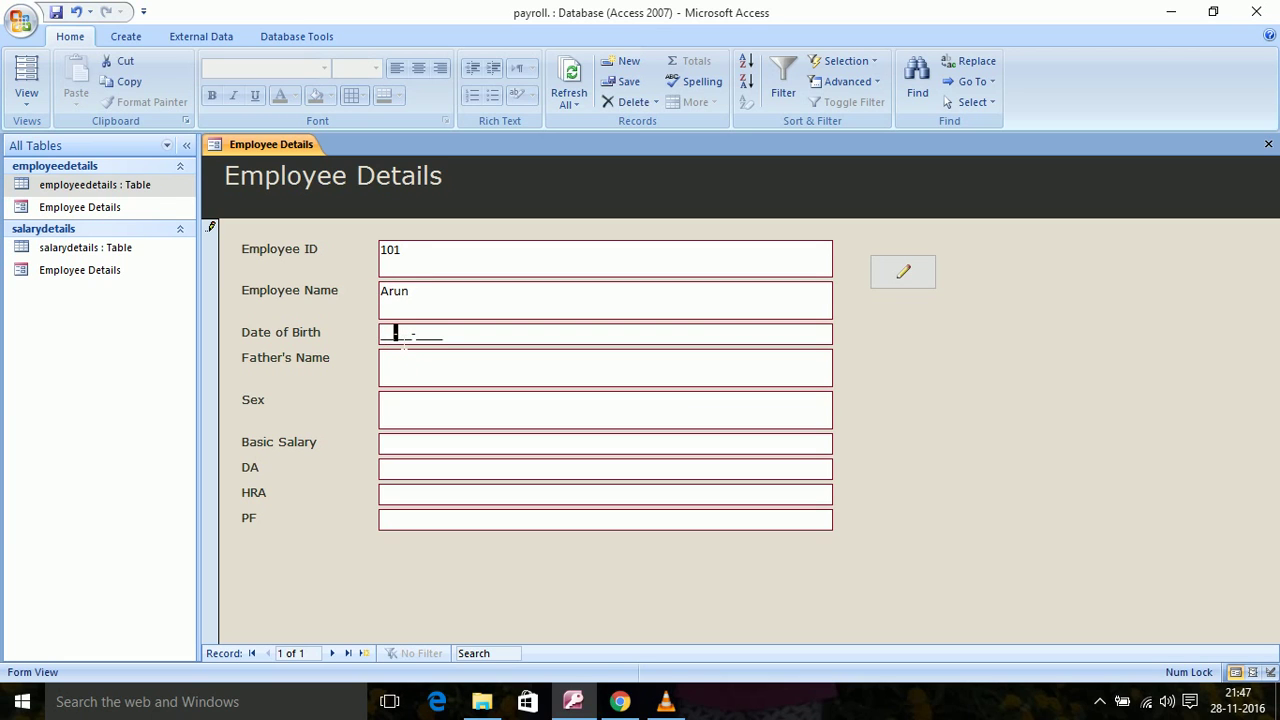
{"action": "left_click", "coordinate": [392, 340]}
{"action": "type", "text": "10-11-0"}
{"action": "key", "text": "BackSpace"}
{"action": "type", "text": "1"}
{"action": "key", "text": "BackSpace"}
{"action": "type", "text": "1"}
{"action": "key", "text": "BackSpace"}
{"action": "key", "text": "BackSpace"}
{"action": "type", "text": "1-1996"}
{"action": "key", "text": "Tab"}
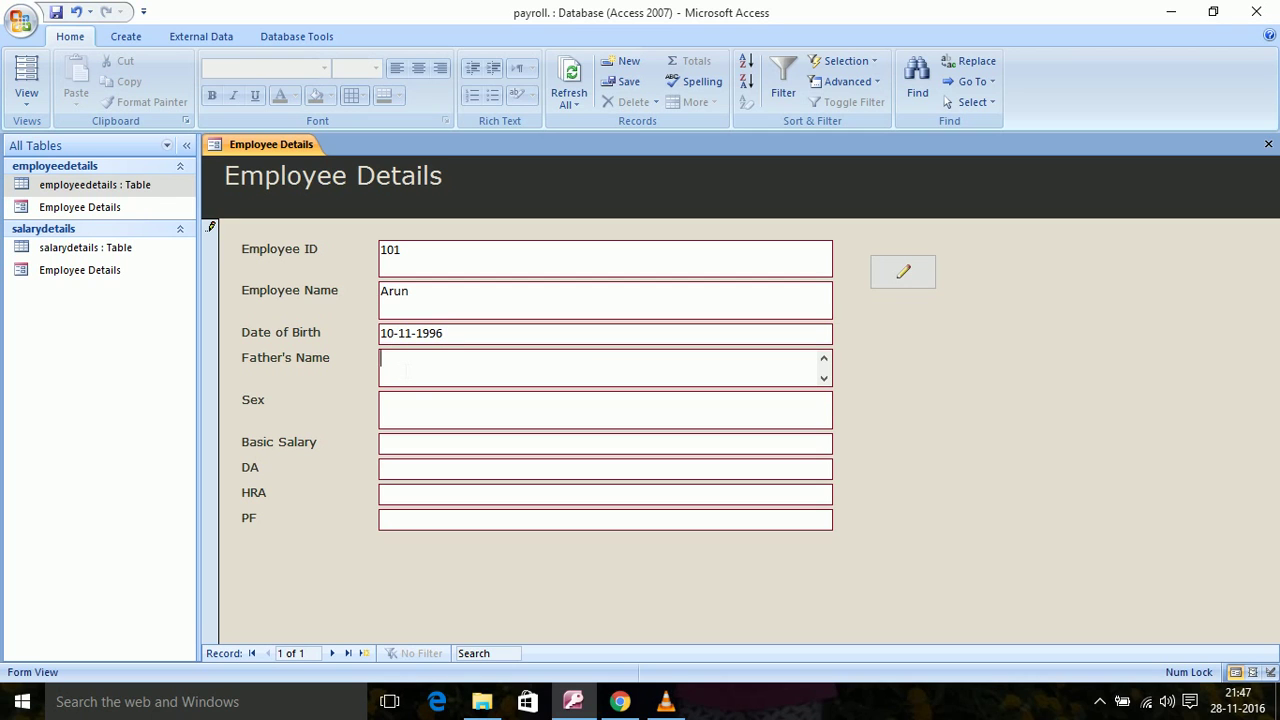
Enter the first employee's father's name and set Sex to Male
{"action": "type", "text": "Gopalan"}
{"action": "key", "text": "Tab"}
{"action": "type", "text": "Male"}
{"action": "key", "text": "Tab"}
Set Basic Salary to 25000, DA to 6000, HRA to 1250 and PF to 1500, and go to a new blank record
{"action": "type", "text": "25000"}
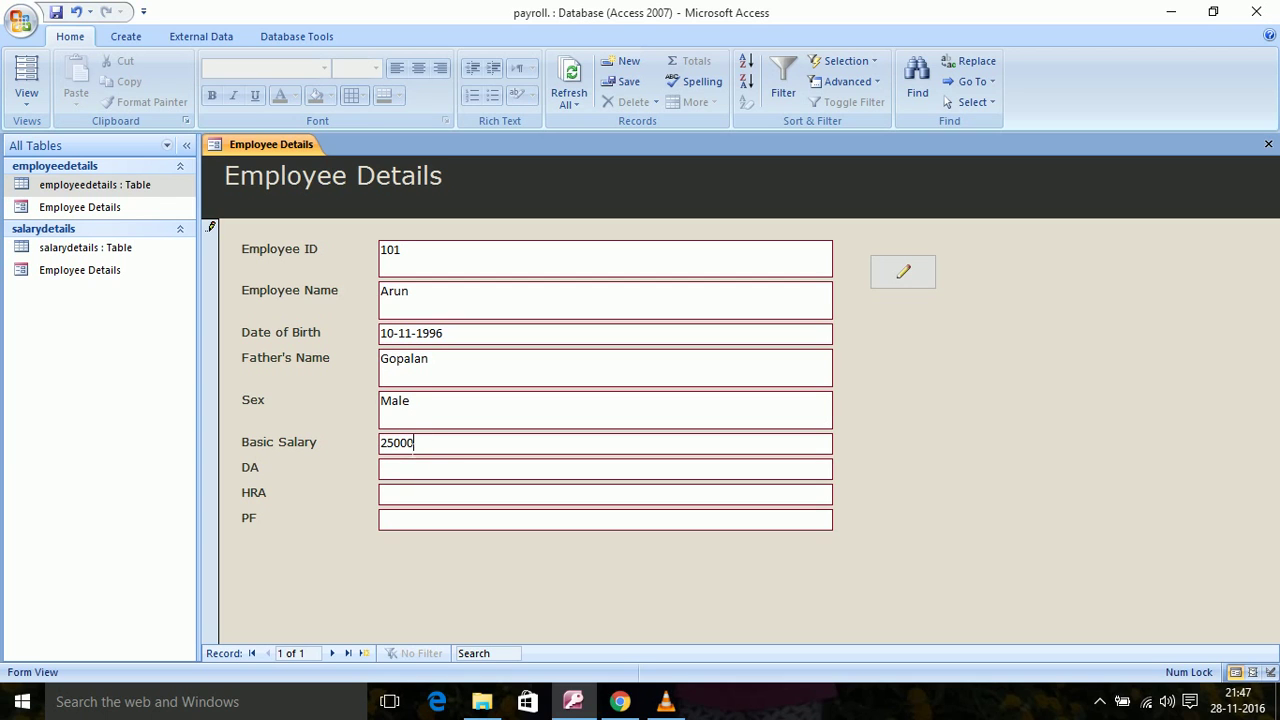
{"action": "key", "text": "Tab"}
{"action": "type", "text": "6000"}
{"action": "key", "text": "Tab"}
{"action": "type", "text": "1250"}
{"action": "key", "text": "Tab"}
{"action": "type", "text": "1500"}
{"action": "left_click", "coordinate": [903, 275]}
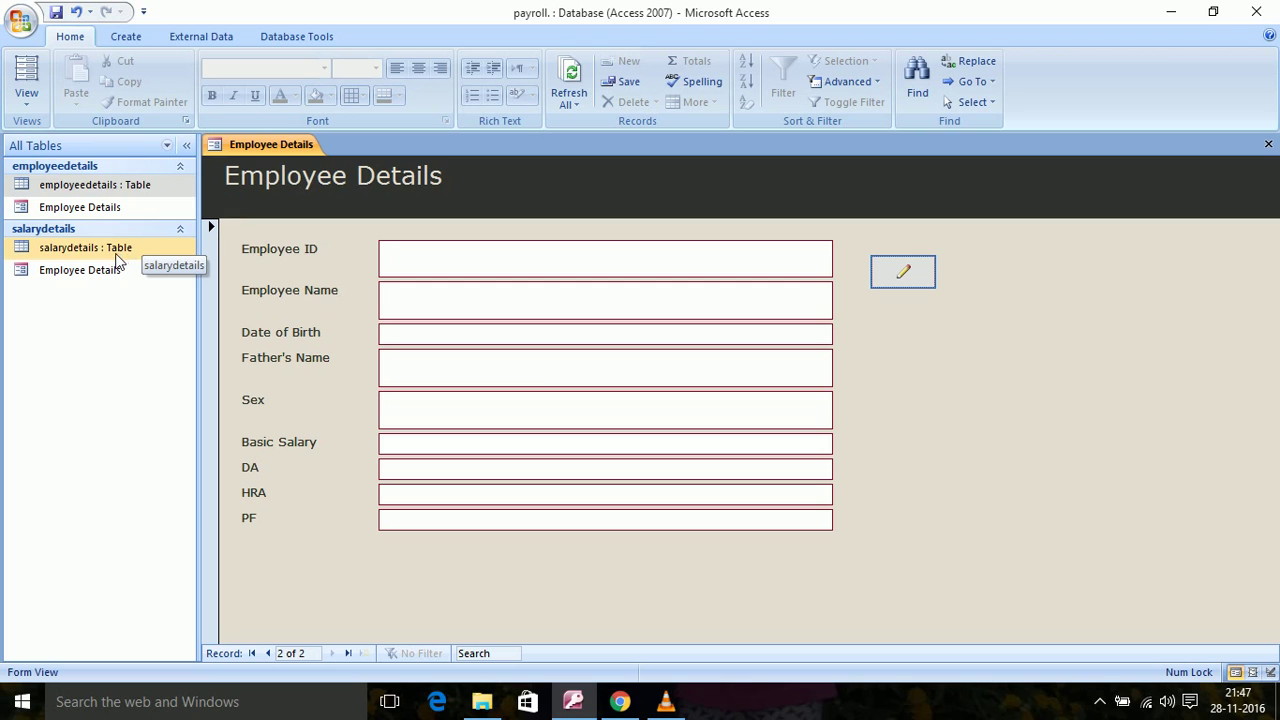
Enter the second employee's ID, name and date of birth in the blank record
{"action": "left_click", "coordinate": [414, 259]}
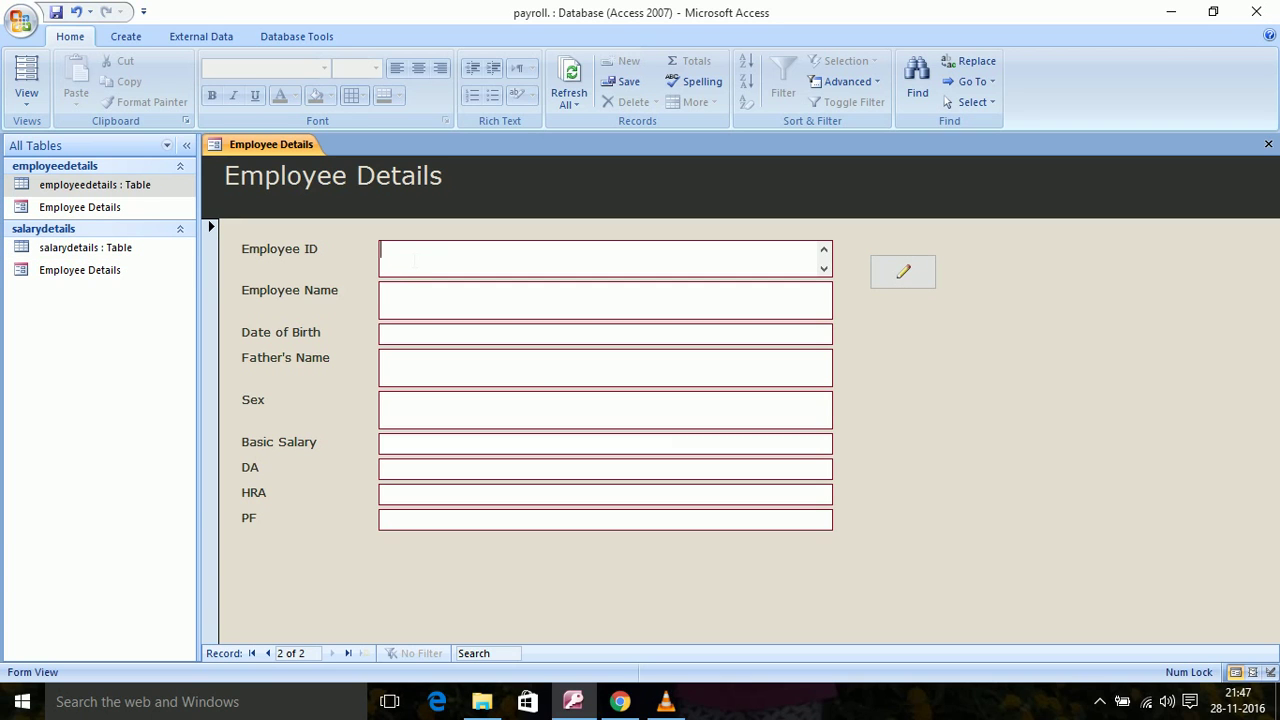
{"action": "type", "text": "102"}
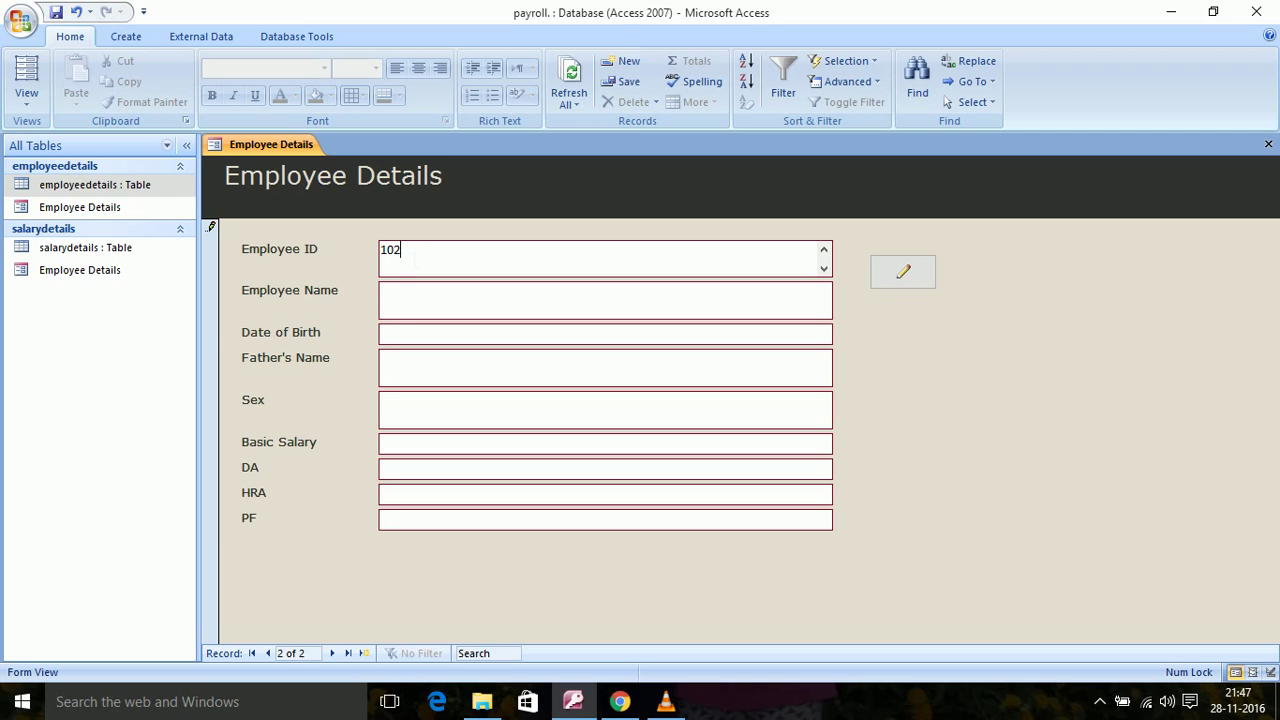
{"action": "left_click", "coordinate": [400, 300]}
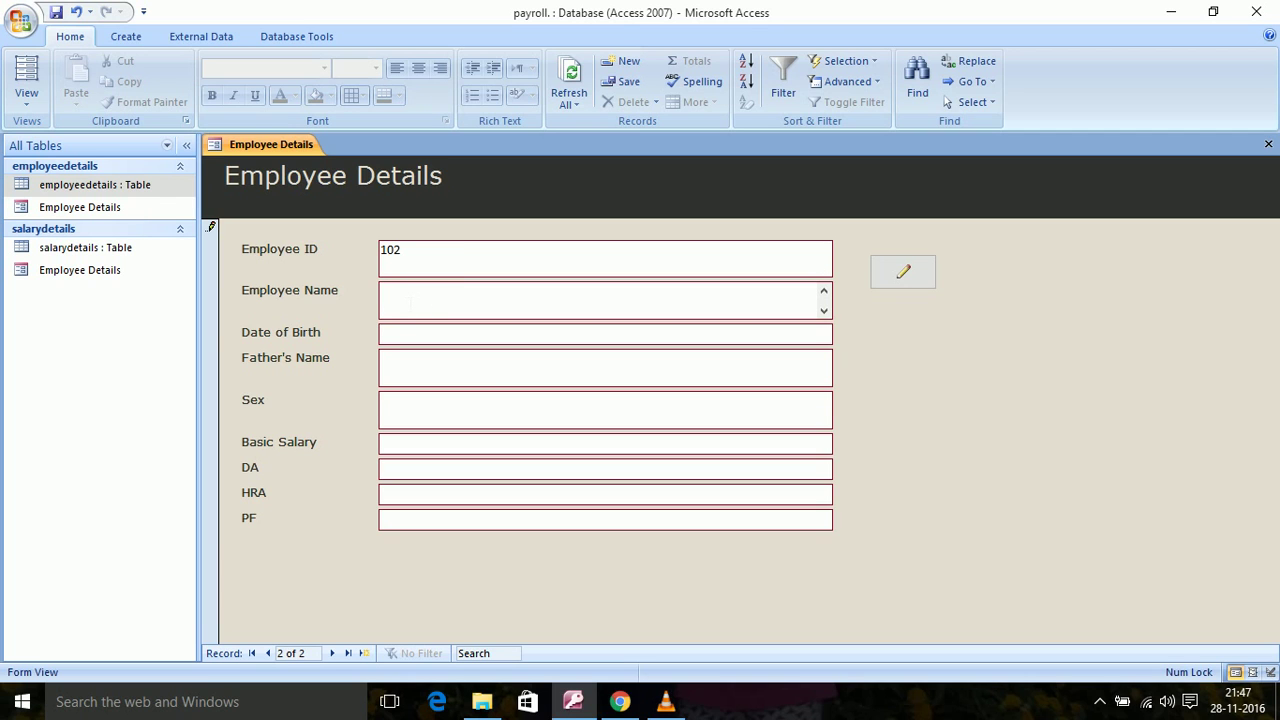
{"action": "type", "text": "Manu"}
{"action": "left_click", "coordinate": [428, 343]}
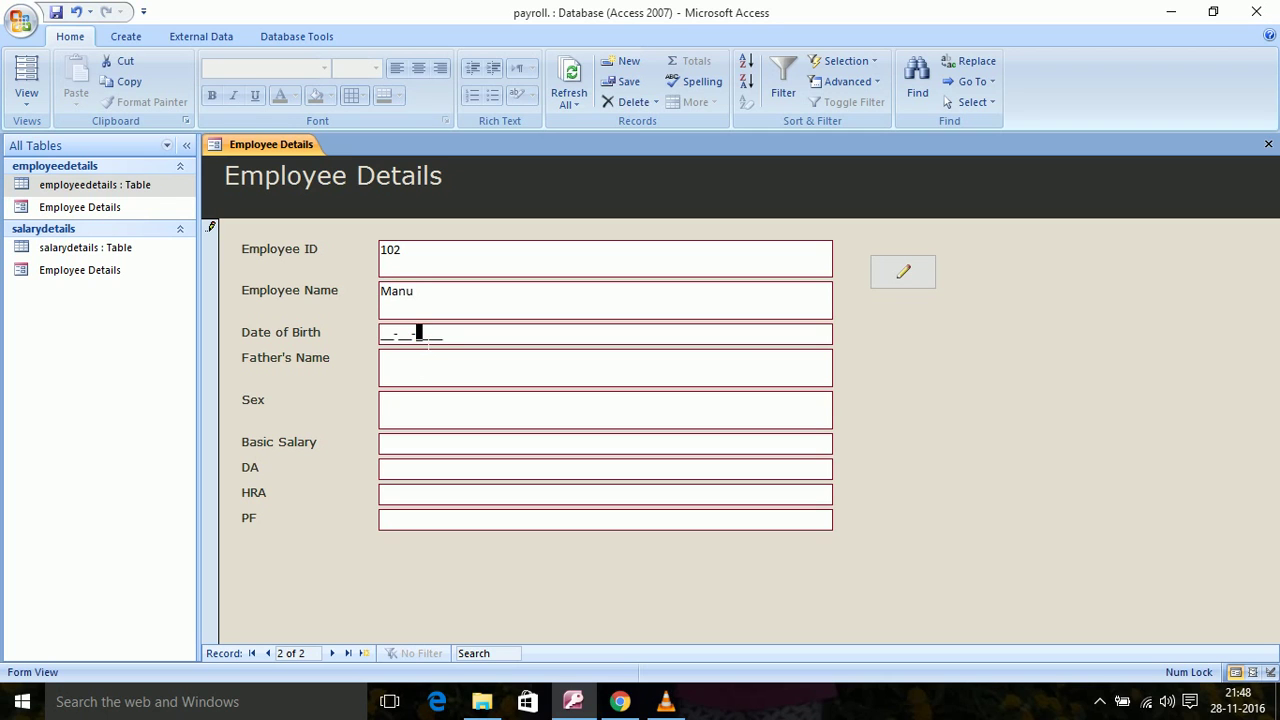
{"action": "left_click", "coordinate": [391, 339]}
{"action": "type", "text": "01-02-1997"}
Enter the second employee's father's name and set Sex to Male
{"action": "left_click", "coordinate": [395, 366]}
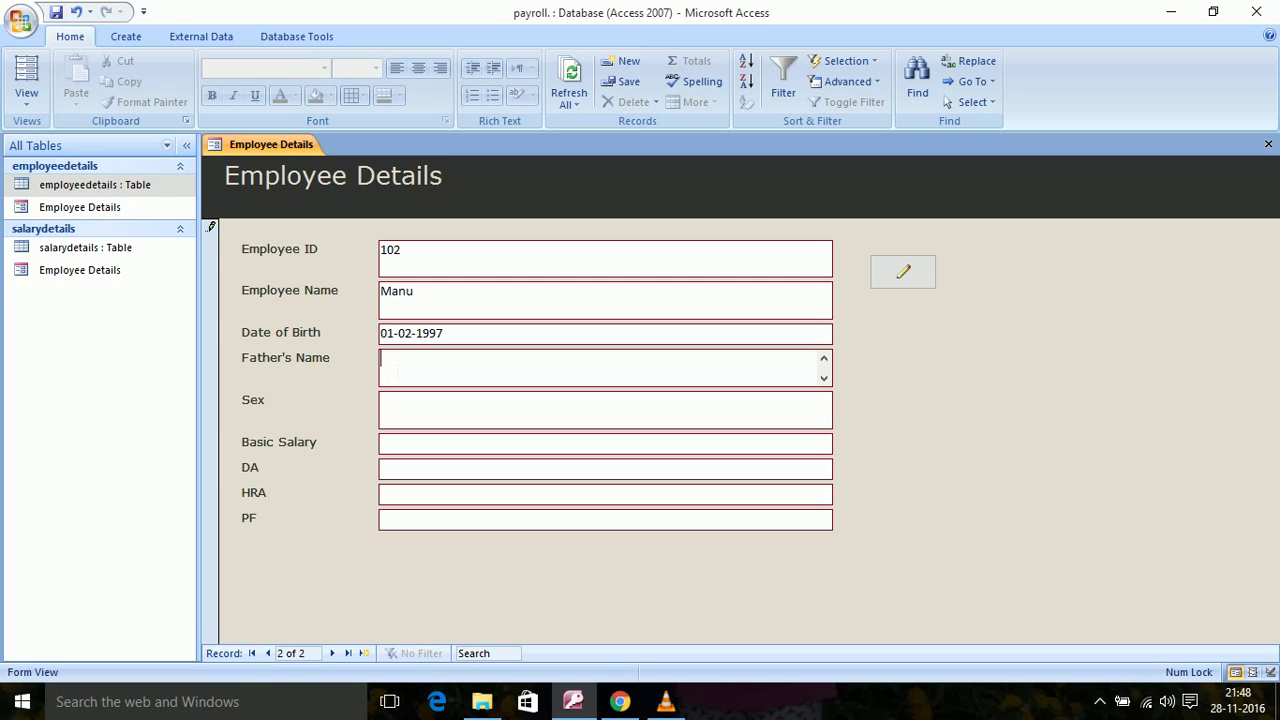
{"action": "type", "text": "Raju"}
{"action": "key", "text": "Tab"}
{"action": "type", "text": "Male"}
{"action": "key", "text": "Tab"}
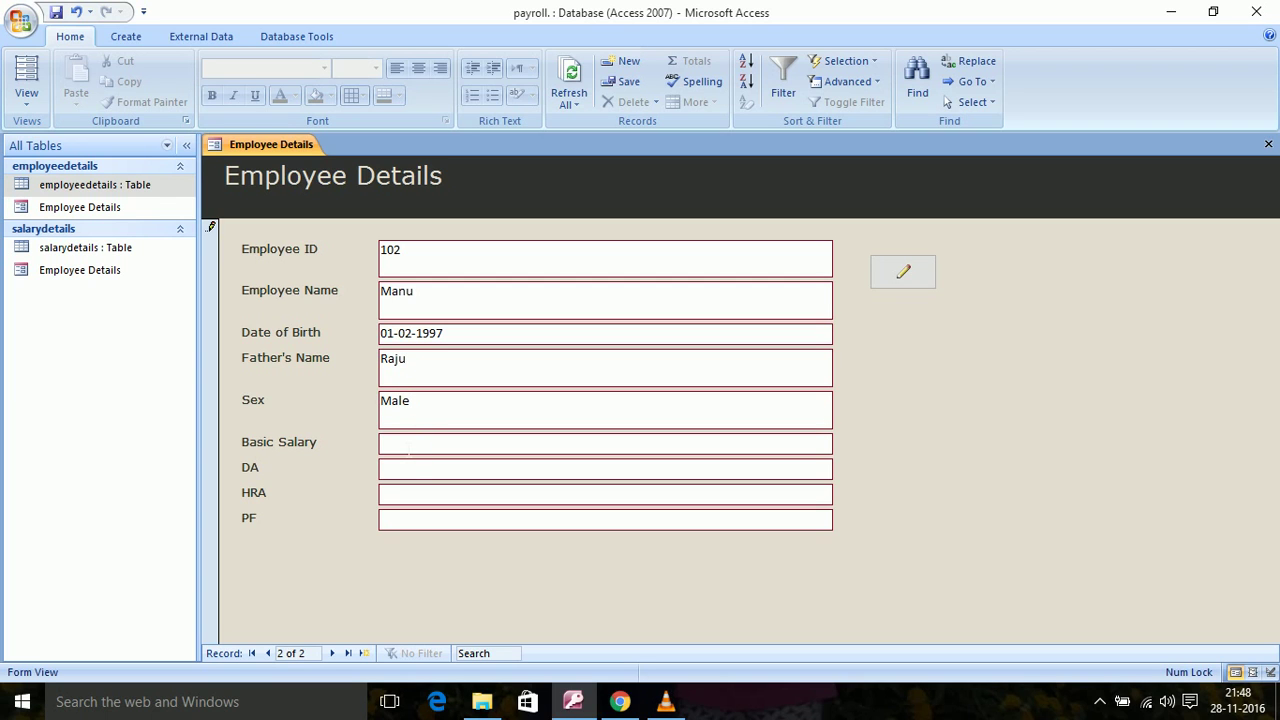
Set the second employee's Basic Salary to 15000, DA to 3000, HRA to 1250 and PF to 1000
{"action": "type", "text": "5"}
{"action": "key", "text": "BackSpace"}
{"action": "type", "text": "15000"}
{"action": "type", "text": "3000"}
{"action": "left_click", "coordinate": [413, 495]}
{"action": "type", "text": "1250"}
{"action": "left_click", "coordinate": [411, 520]}
{"action": "type", "text": "1000"}
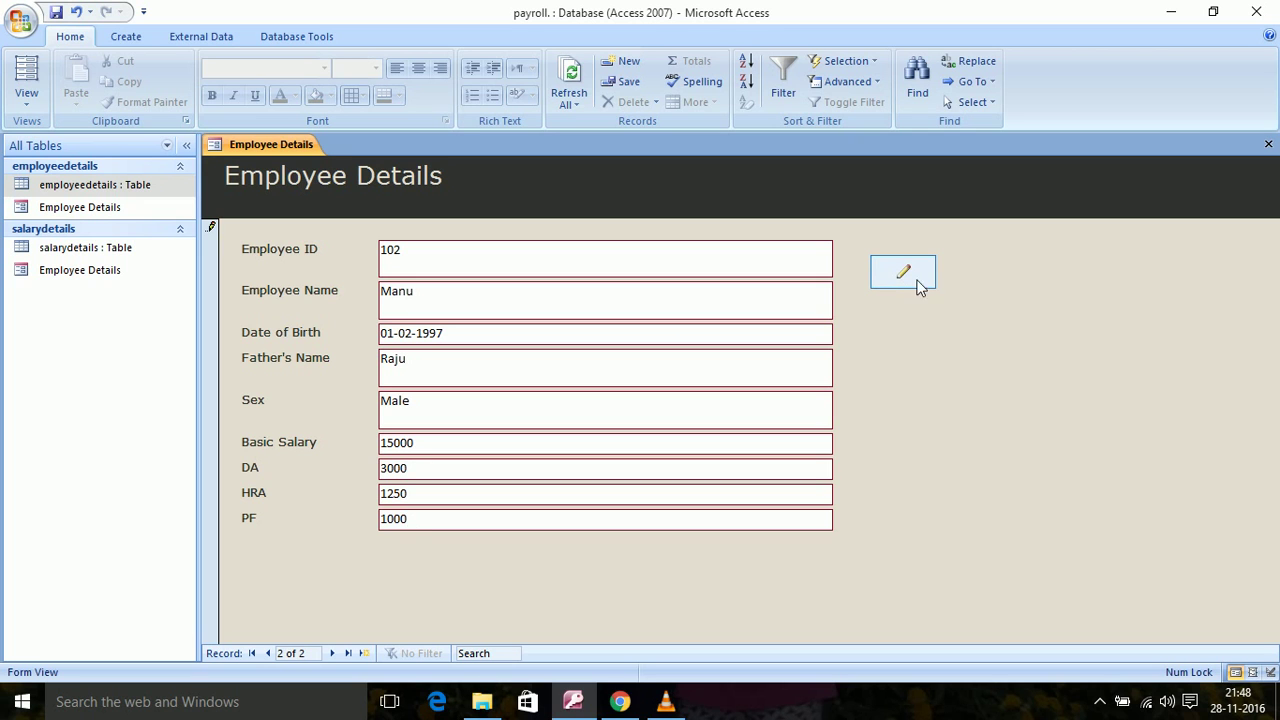
Try to save the second employee's record by going to a new record and to the previous one
{"action": "left_click", "coordinate": [904, 276]}
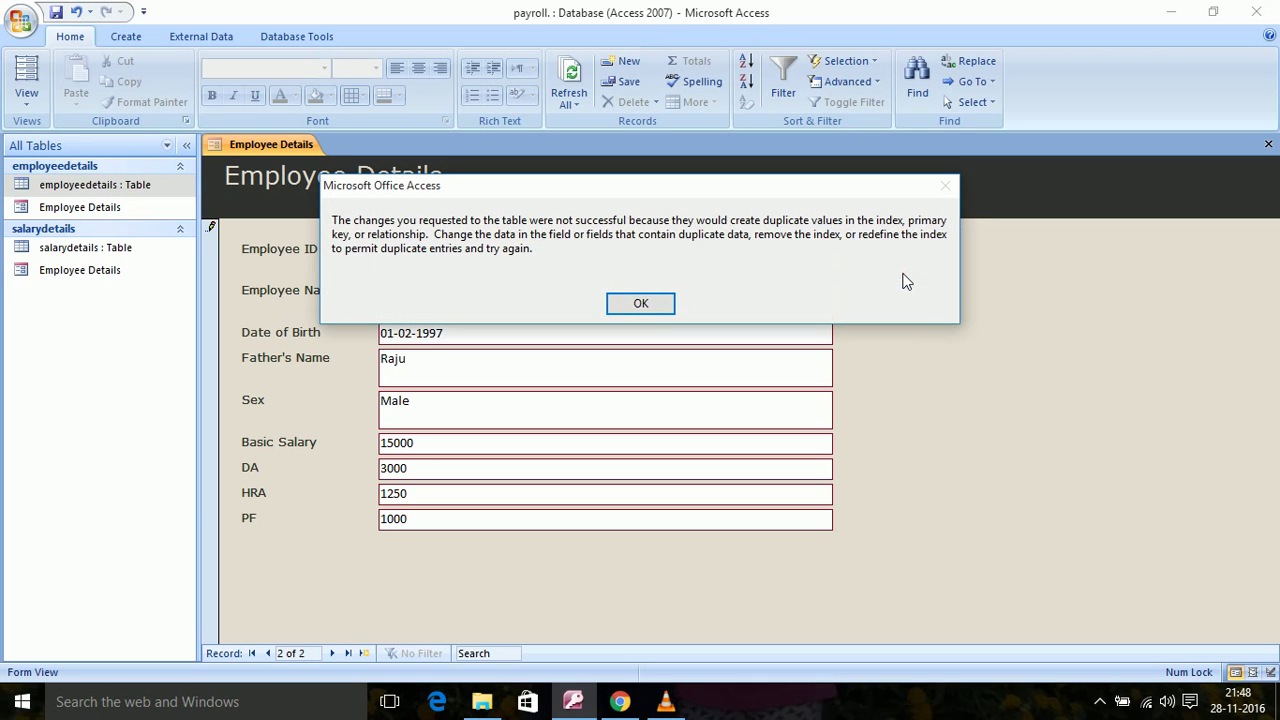
{"action": "left_click", "coordinate": [641, 304]}
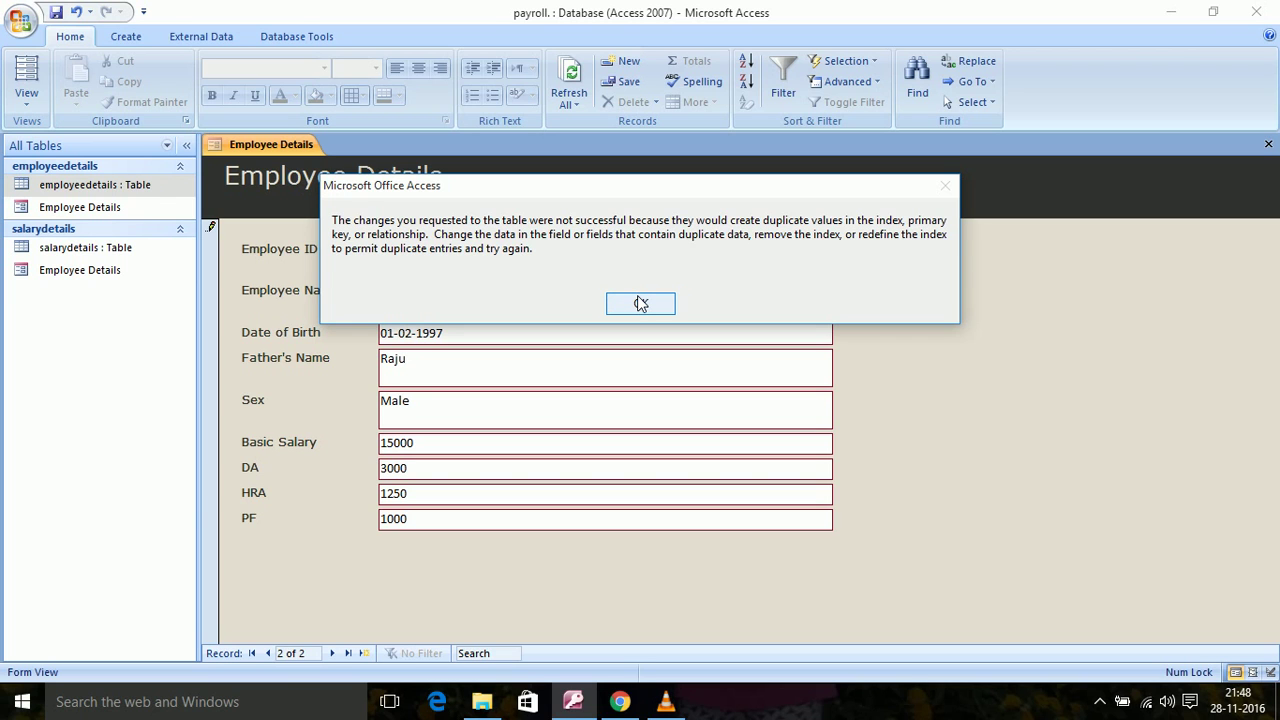
{"action": "left_click", "coordinate": [641, 304]}
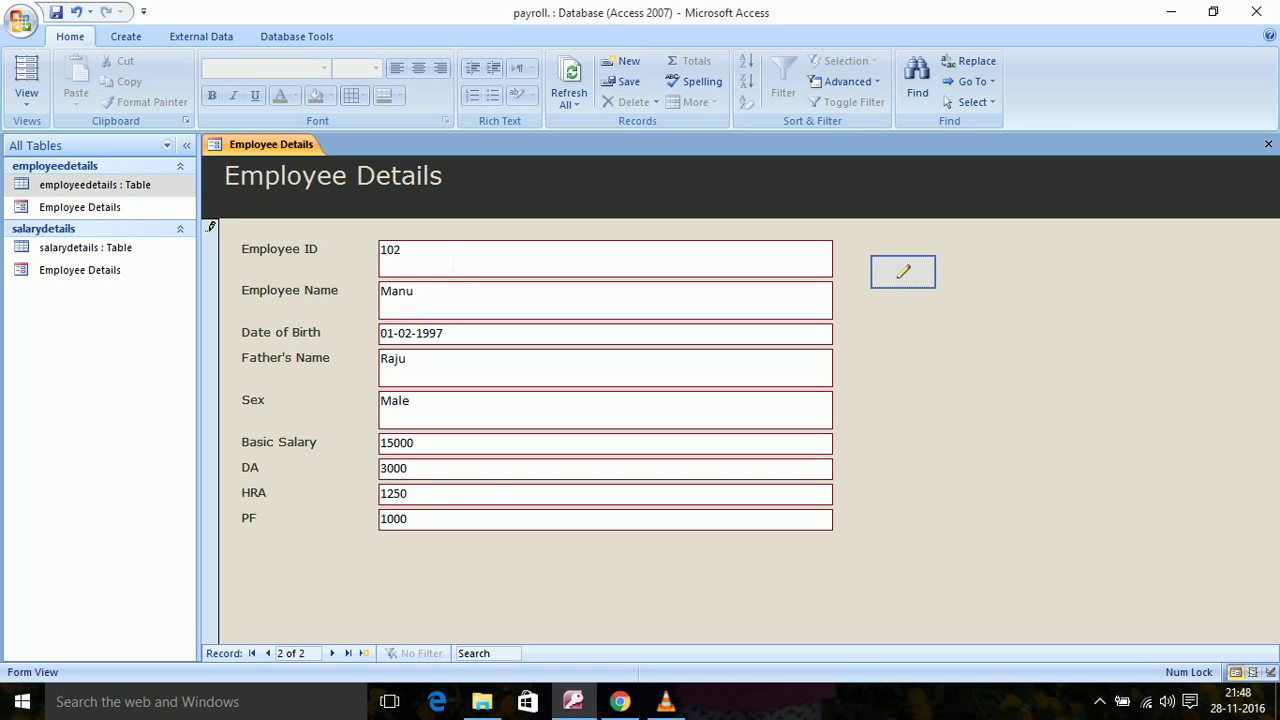
{"action": "left_click", "coordinate": [897, 277]}
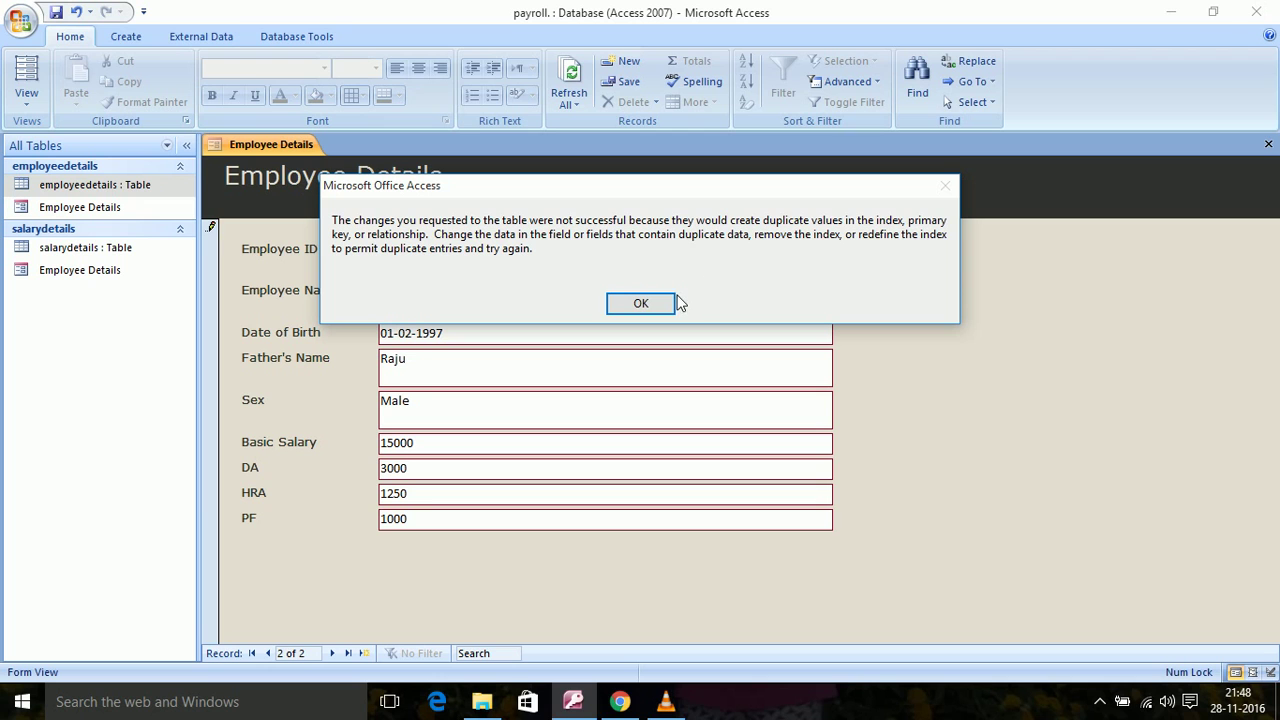
{"action": "left_click", "coordinate": [641, 305]}
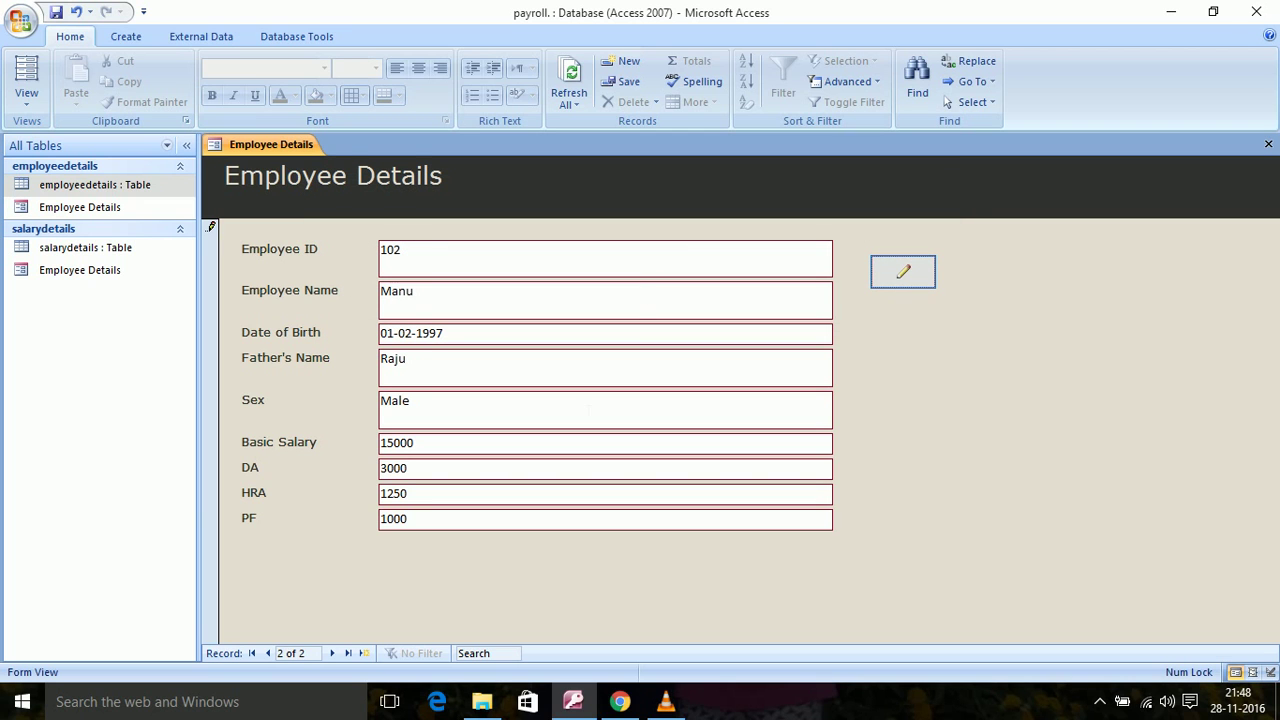
{"action": "left_click", "coordinate": [270, 655]}
{"action": "left_click", "coordinate": [617, 398]}
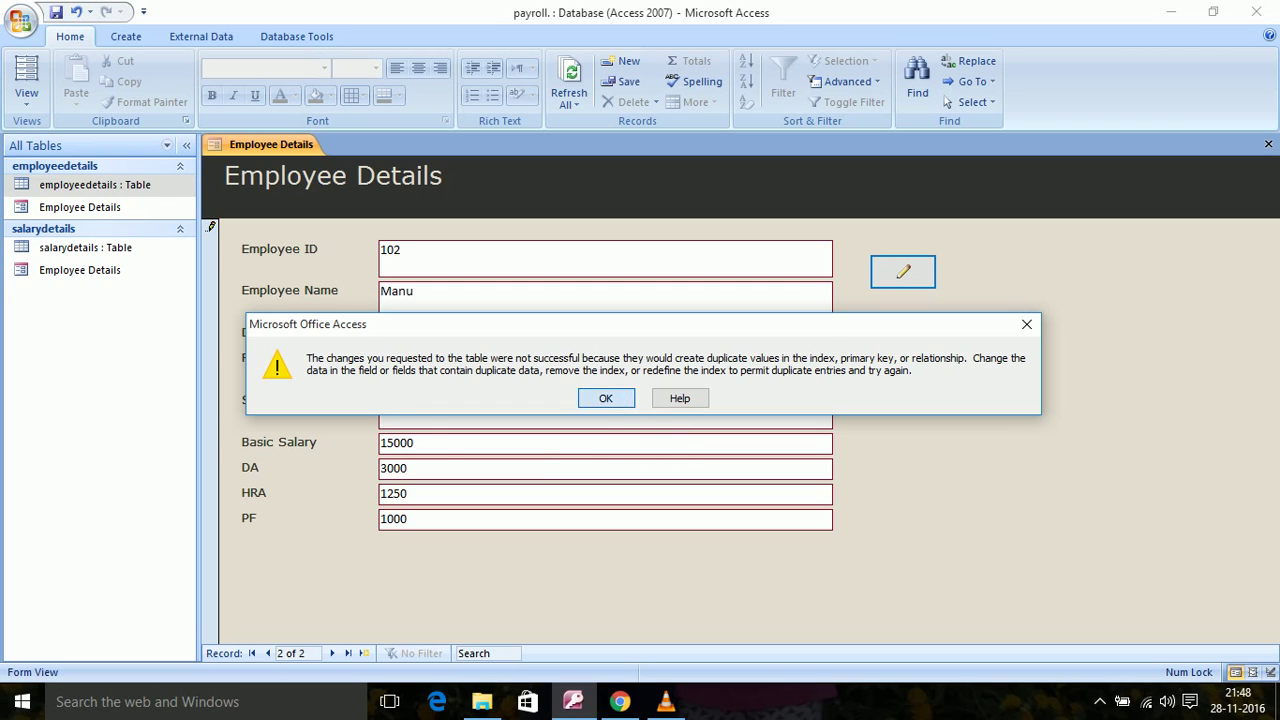
Change the second employee's ID to the next unused number and go to a new blank record
{"action": "left_click", "coordinate": [428, 262]}
{"action": "key", "text": "BackSpace"}
{"action": "type", "text": "3"}
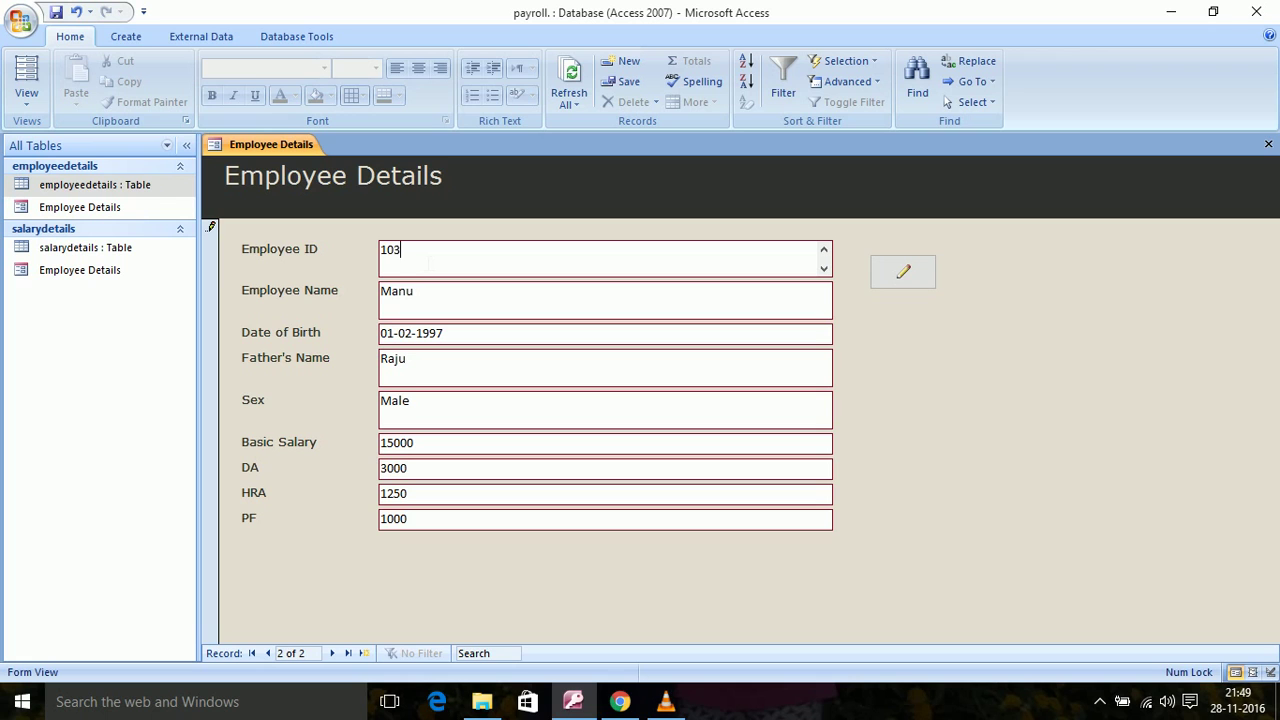
{"action": "left_click", "coordinate": [902, 276]}
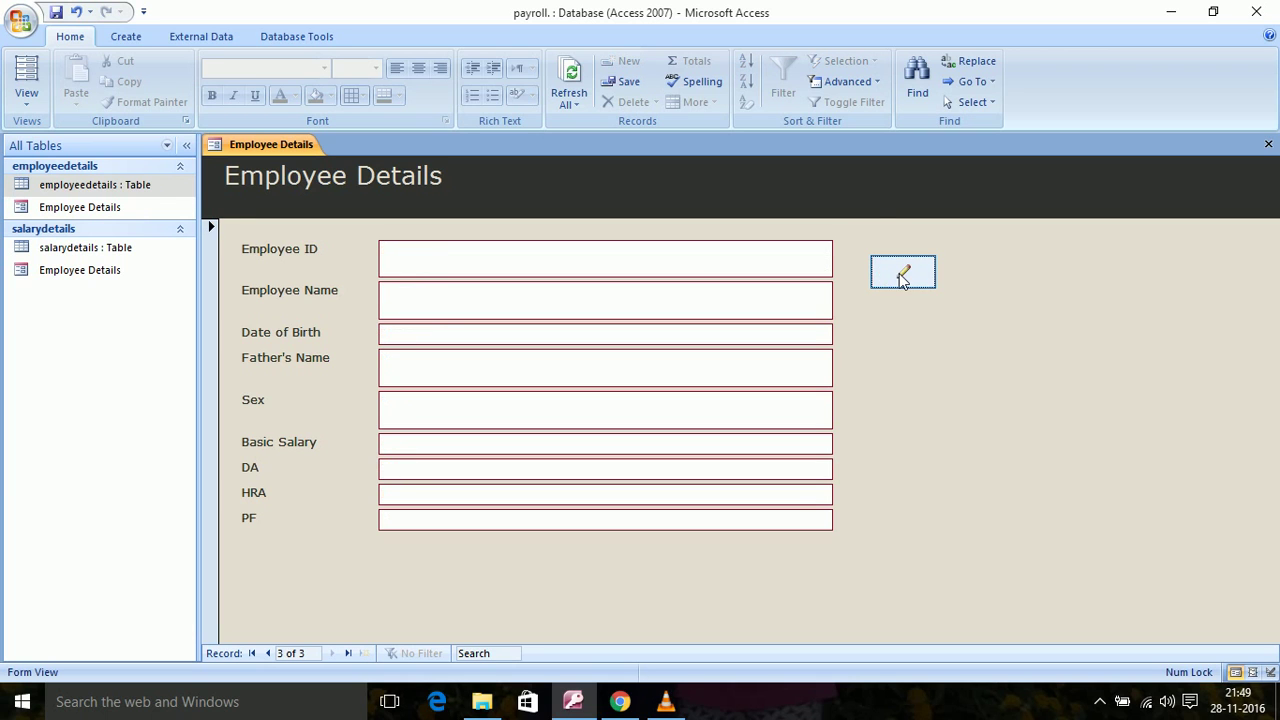
Browse back to the first employee record to review it, and return to the blank new record
{"action": "left_click", "coordinate": [270, 653]}
{"action": "left_click", "coordinate": [270, 653]}
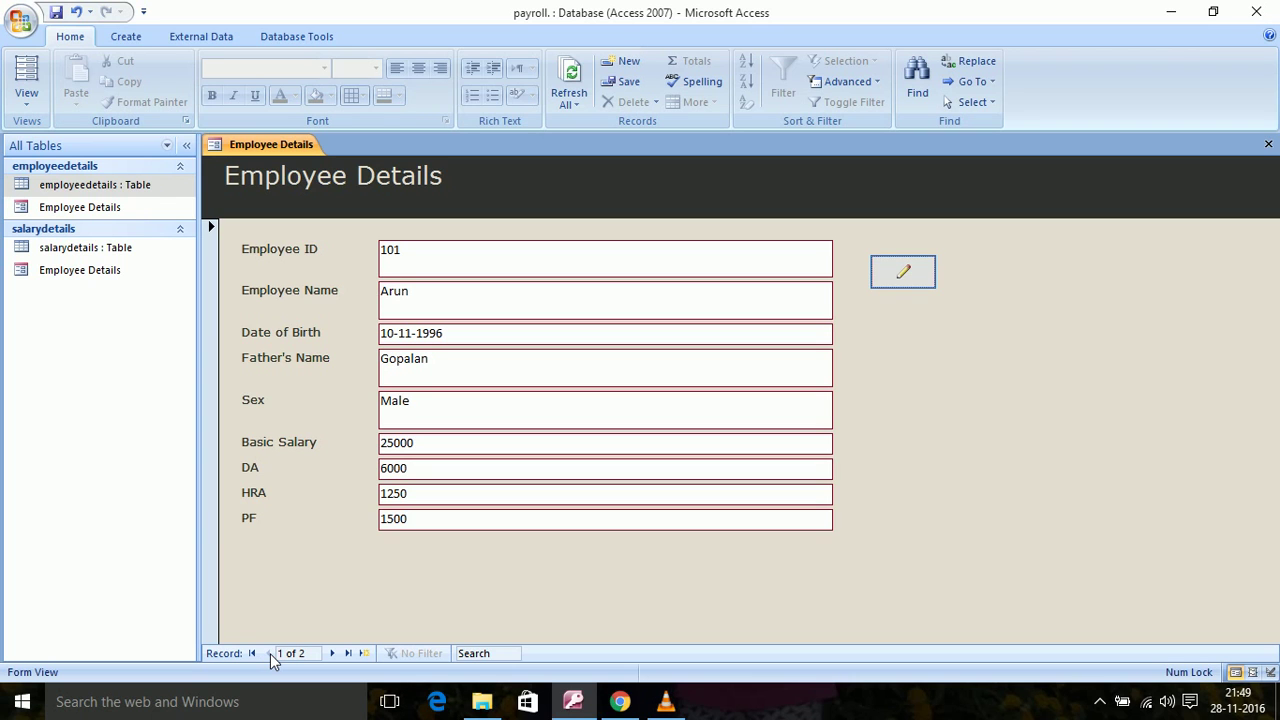
{"action": "left_click", "coordinate": [333, 653]}
{"action": "left_click", "coordinate": [333, 653]}
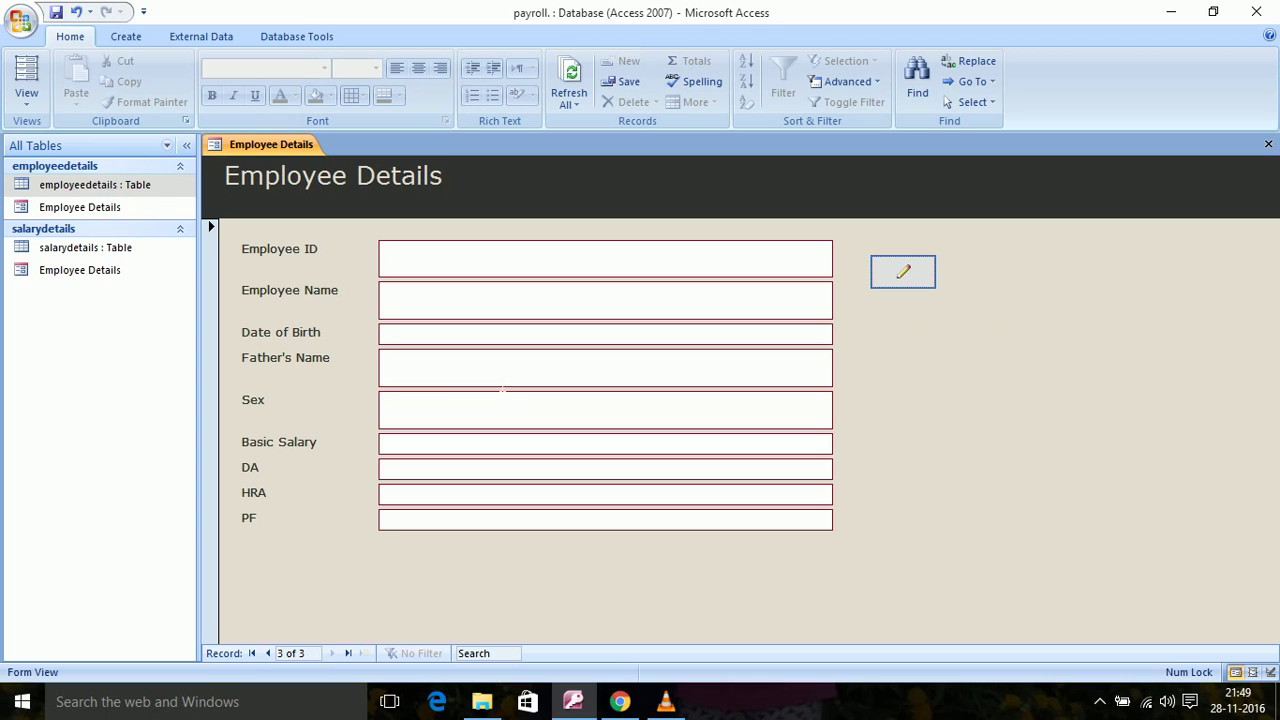
Enter the third employee's ID, name and date of birth in the blank record
{"action": "left_click", "coordinate": [420, 265]}
{"action": "type", "text": "102"}
{"action": "left_click", "coordinate": [411, 298]}
{"action": "type", "text": "sarun"}
{"action": "left_click", "coordinate": [408, 332]}
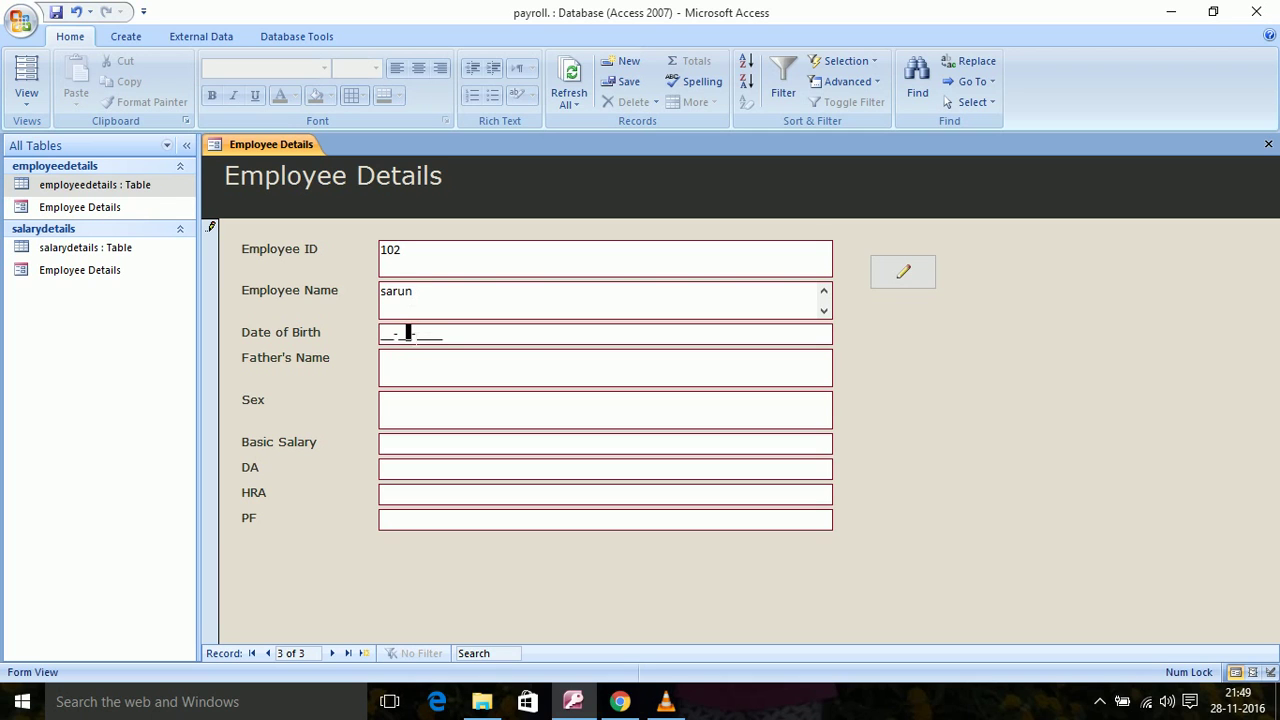
{"action": "left_click", "coordinate": [380, 337]}
{"action": "type", "text": "01-01-197"}
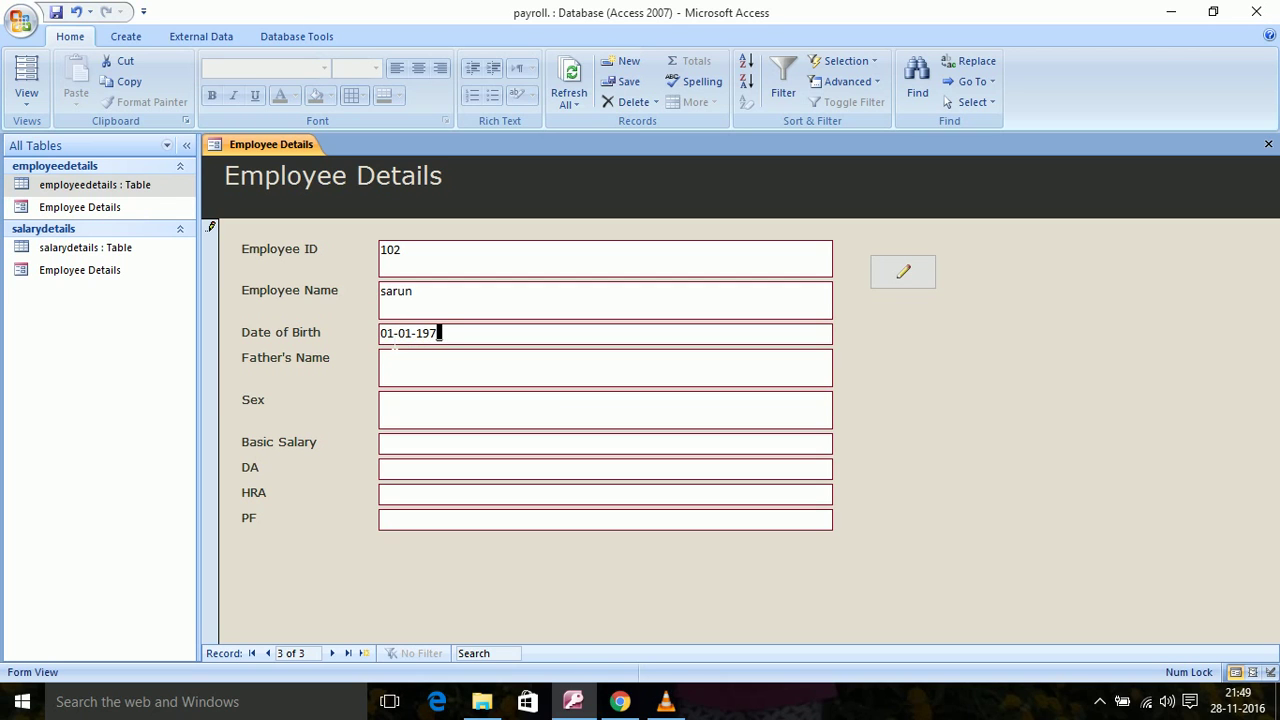
{"action": "type", "text": "5"}
{"action": "key", "text": "Tab"}
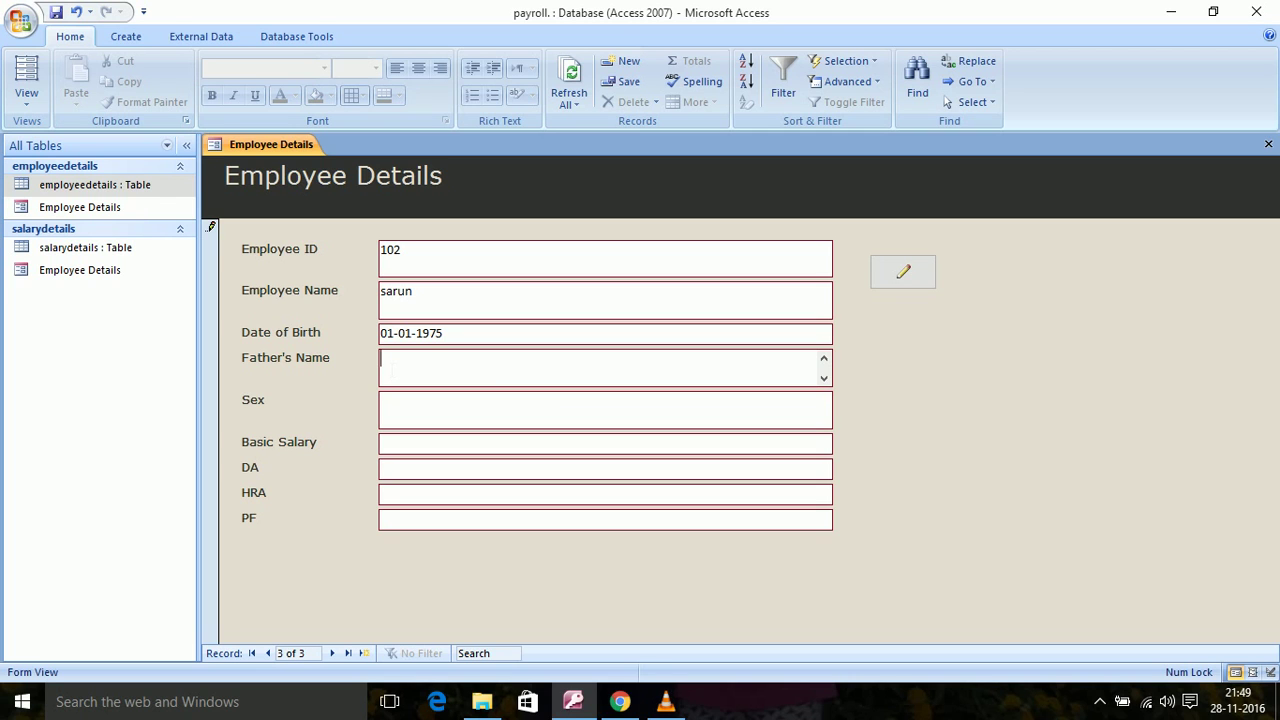
Enter the third employee's father's name and set Sex to Male
{"action": "type", "text": "sureh"}
{"action": "key", "text": "BackSpace"}
{"action": "type", "text": "sh"}
{"action": "key", "text": "Tab"}
{"action": "type", "text": "Male"}
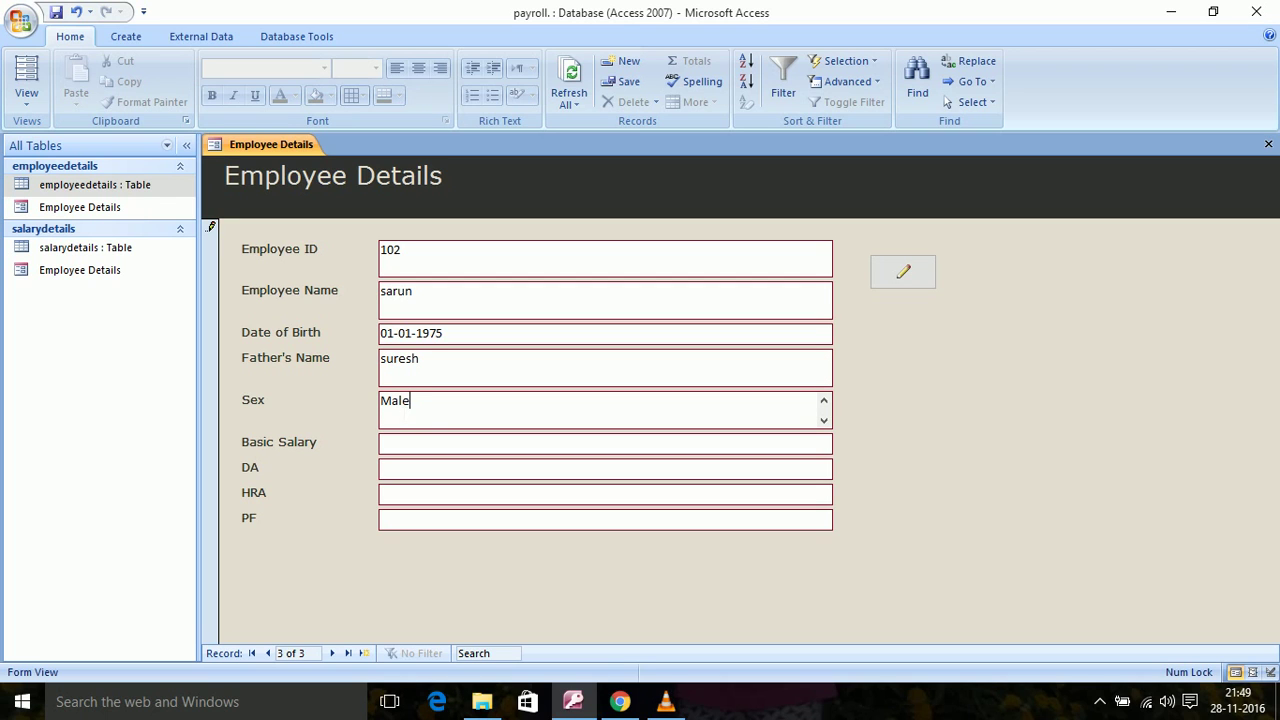
Set the third employee's Basic Salary to 30000, DA to 5000, HRA to 1500 and PF to 3000
{"action": "left_click", "coordinate": [417, 450]}
{"action": "type", "text": "30000"}
{"action": "key", "text": "Tab"}
{"action": "type", "text": "5000"}
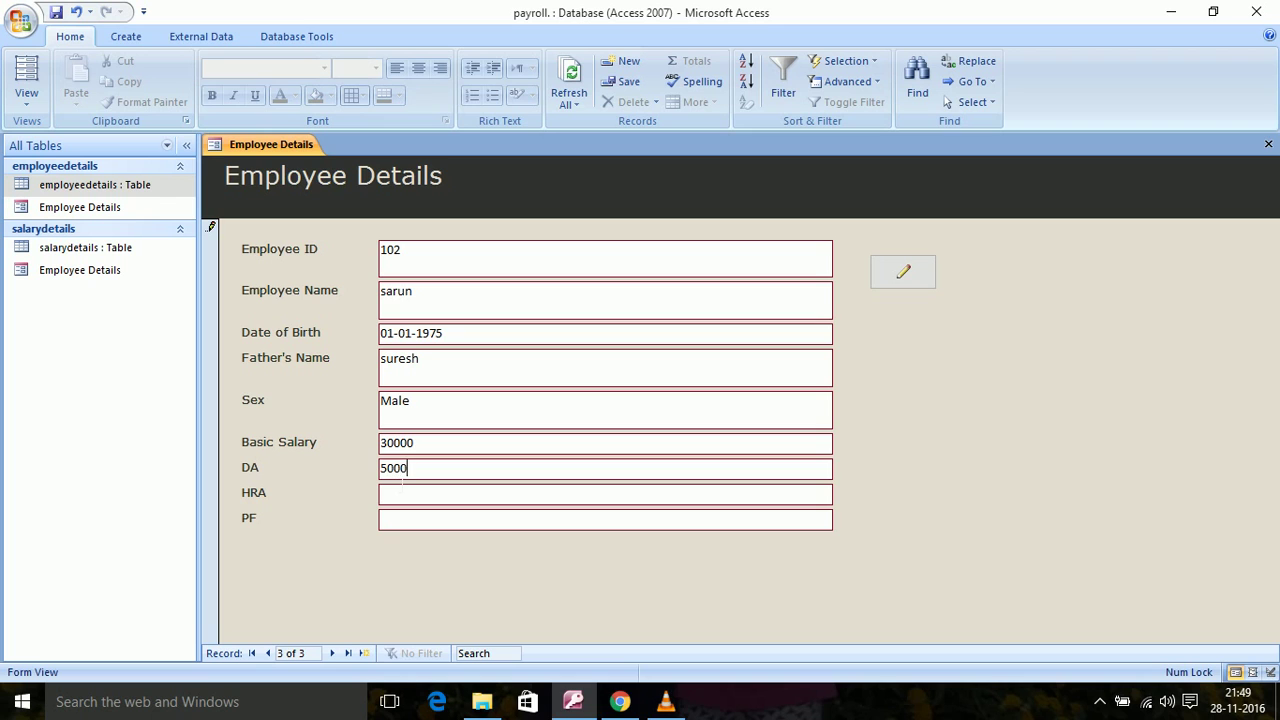
{"action": "left_click", "coordinate": [396, 492]}
{"action": "type", "text": "1500"}
{"action": "left_click", "coordinate": [417, 527]}
{"action": "type", "text": "3000"}
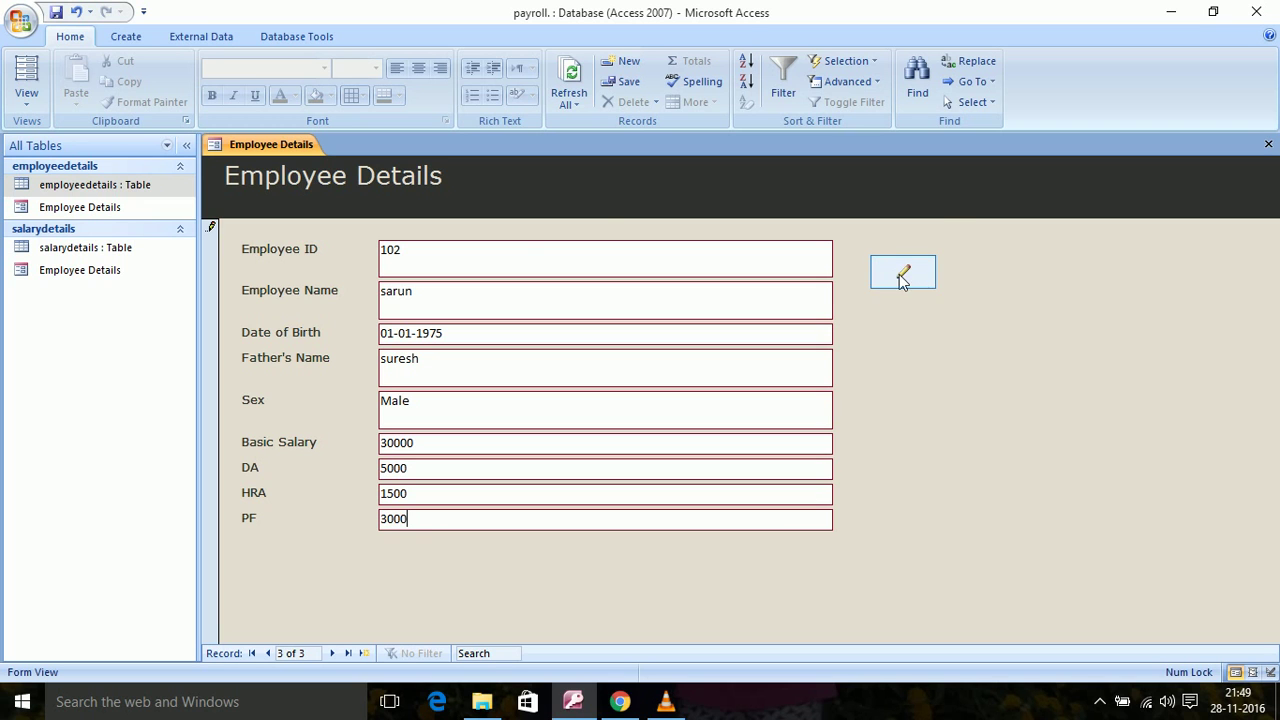
Replace the third employee's duplicate ID with an unused number and save the record by going to a new blank one
{"action": "left_click", "coordinate": [901, 274]}
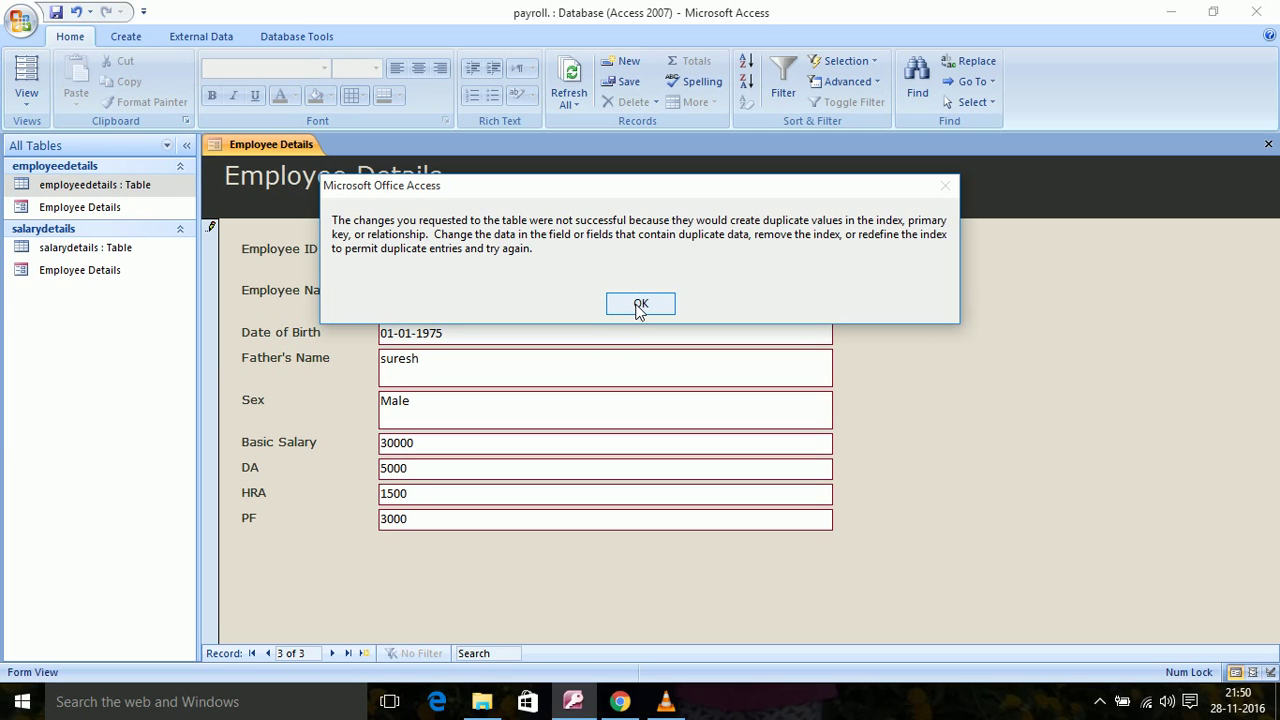
{"action": "left_click", "coordinate": [640, 304]}
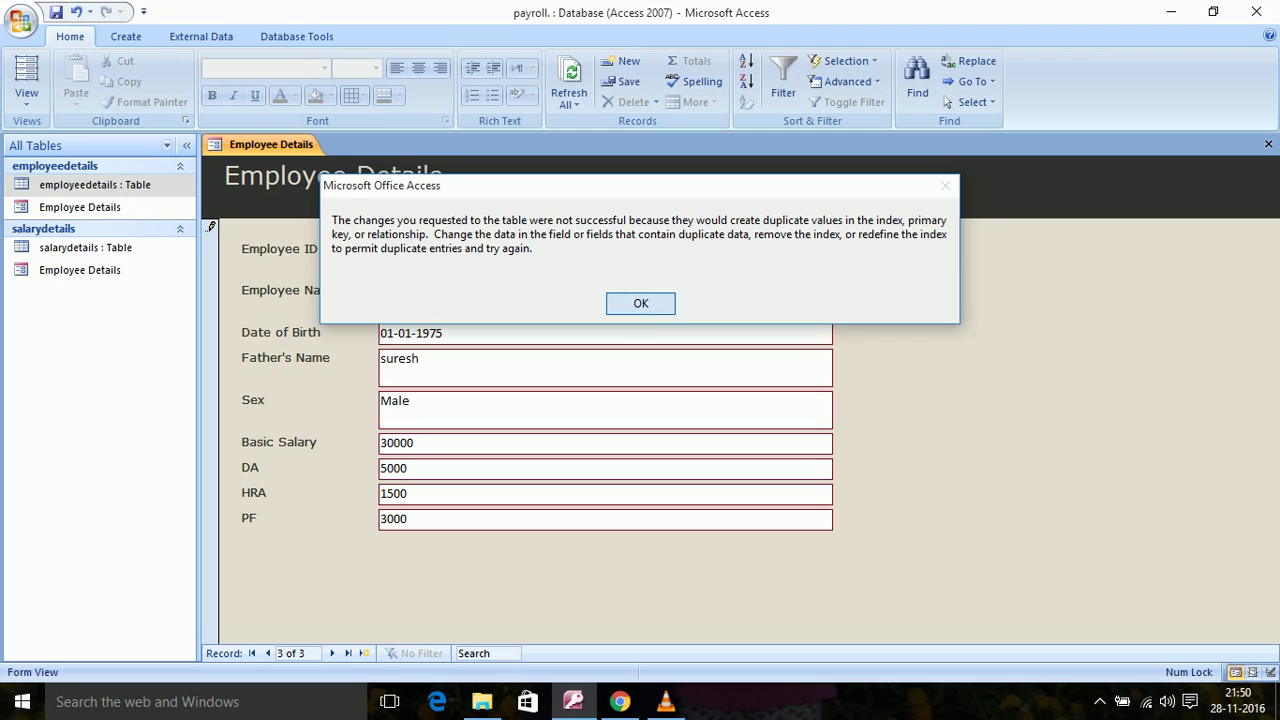
{"action": "left_click", "coordinate": [451, 265]}
{"action": "key", "text": "BackSpace"}
{"action": "type", "text": "6"}
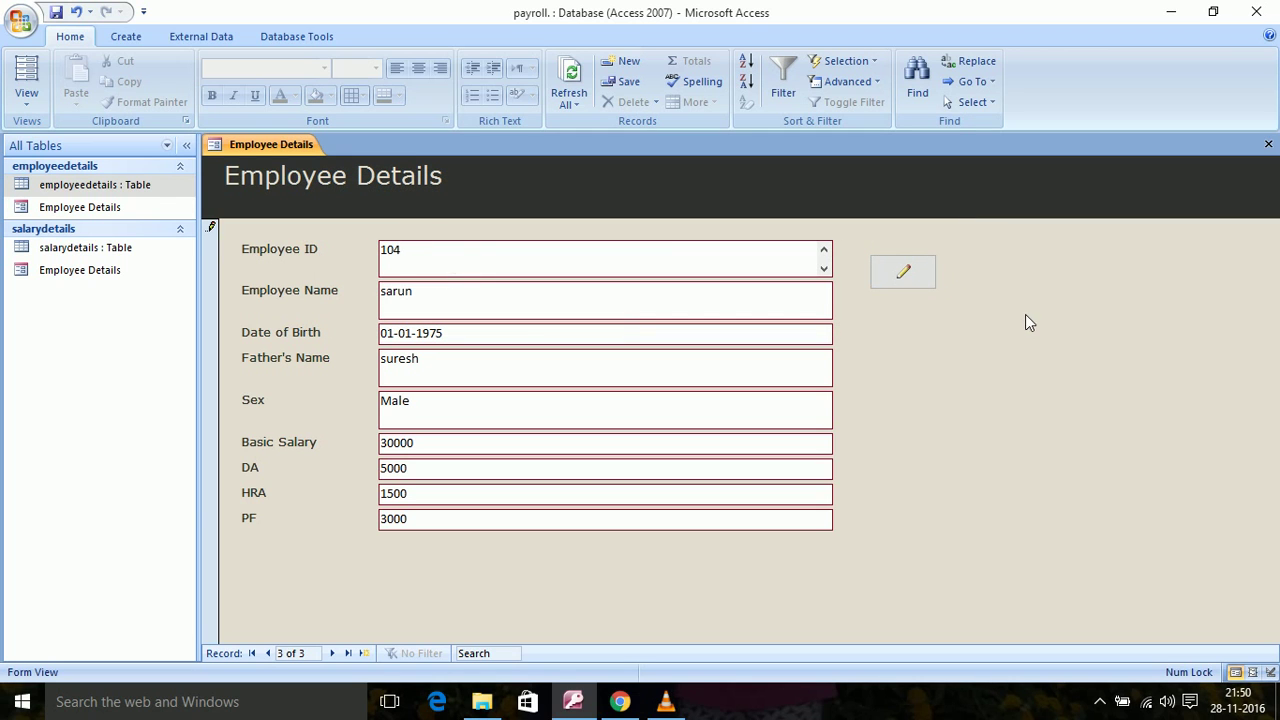
{"action": "left_click", "coordinate": [906, 274]}
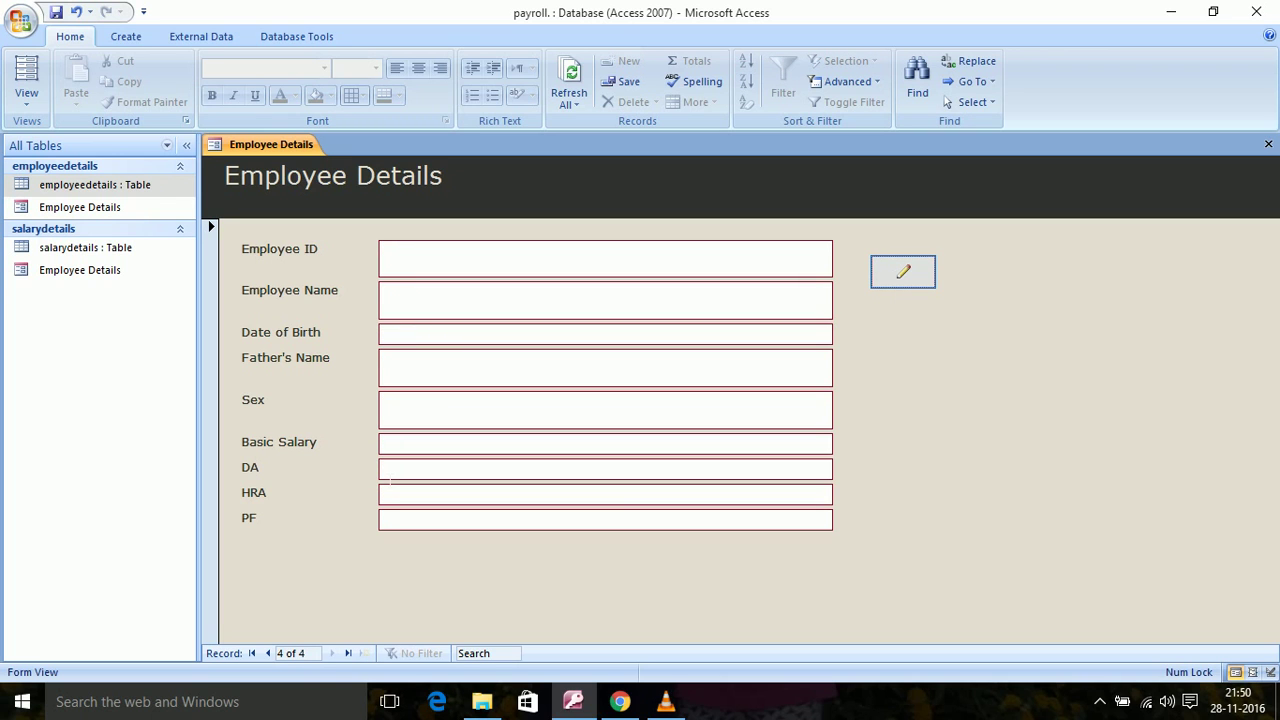
Open the employeedetails table in Datasheet View to check the records entered through the form
{"action": "double_click", "coordinate": [113, 193]}
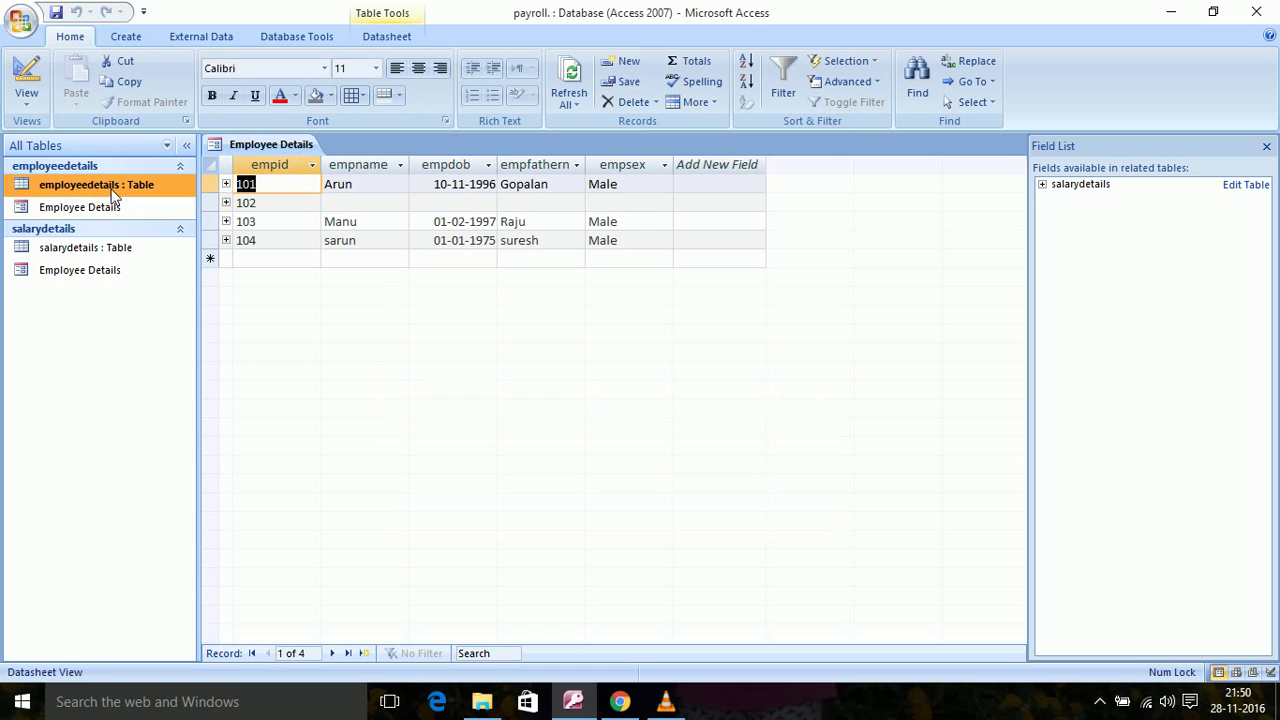
{"action": "left_click", "coordinate": [113, 193]}
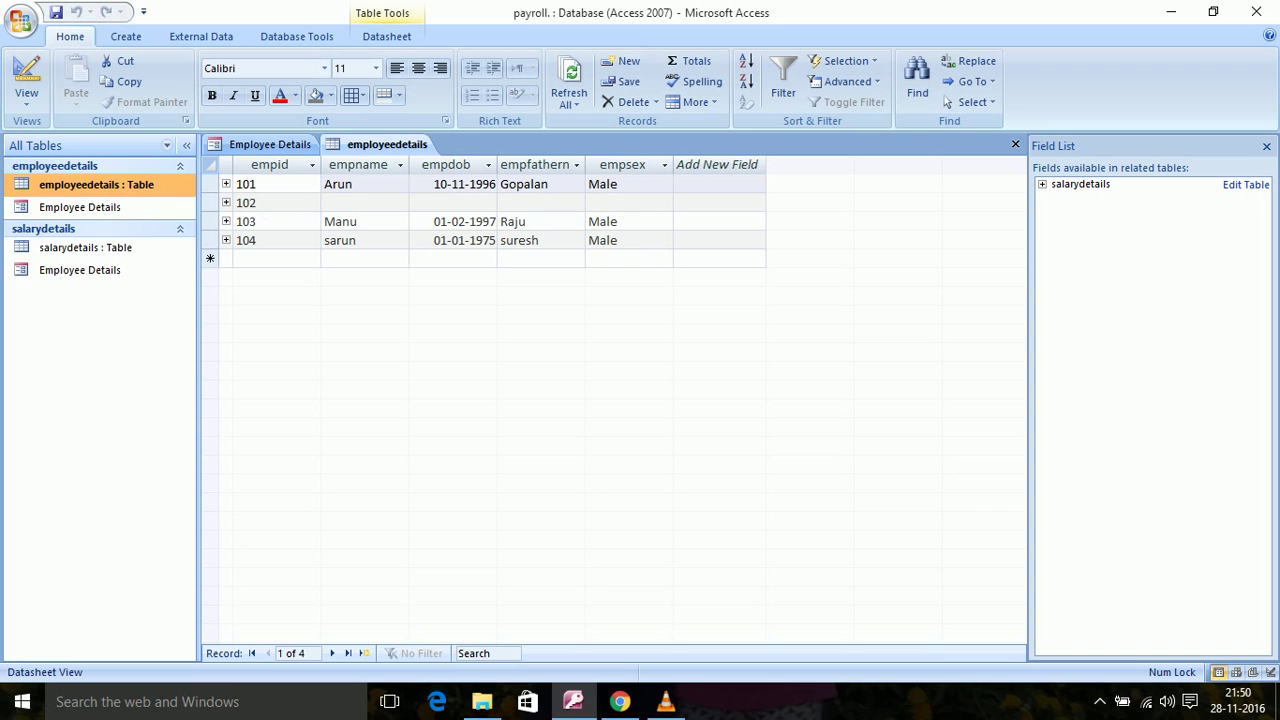
Try to clear the empid value of the otherwise blank second record in the employeedetails table
{"action": "left_click", "coordinate": [258, 203]}
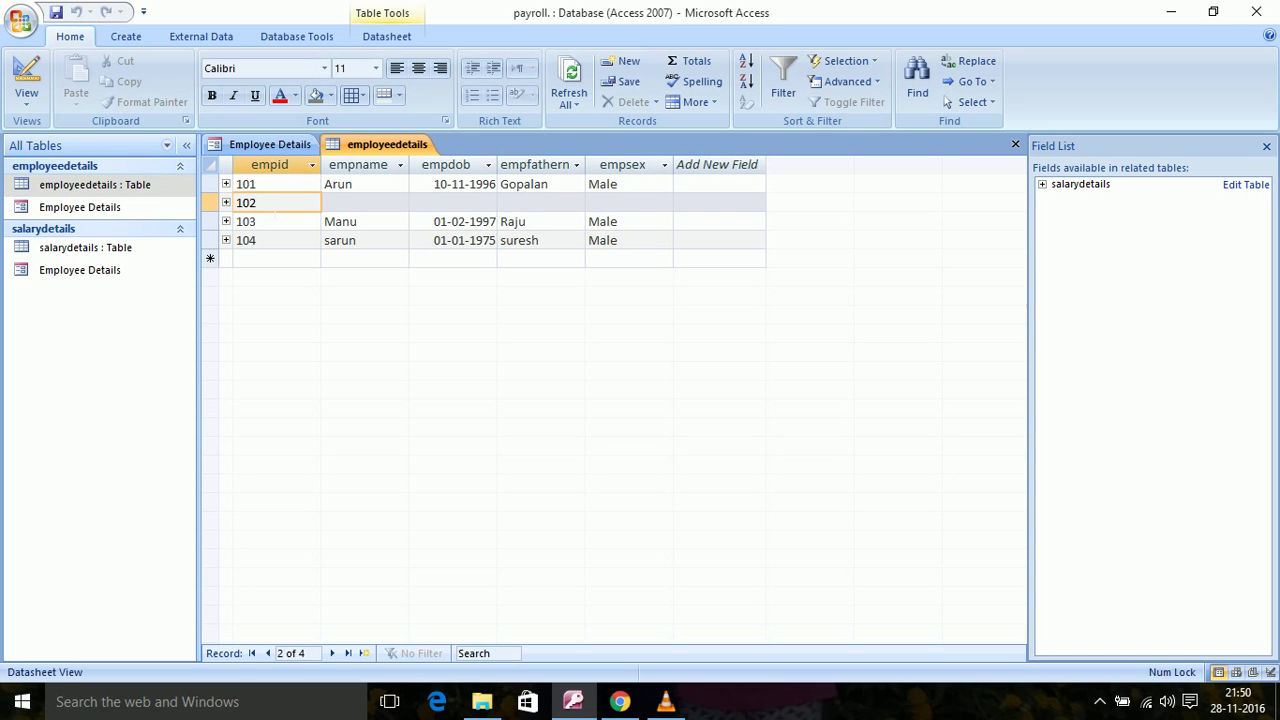
{"action": "key", "text": "BackSpace"}
{"action": "key", "text": "BackSpace"}
{"action": "key", "text": "BackSpace"}
{"action": "left_click", "coordinate": [210, 203]}
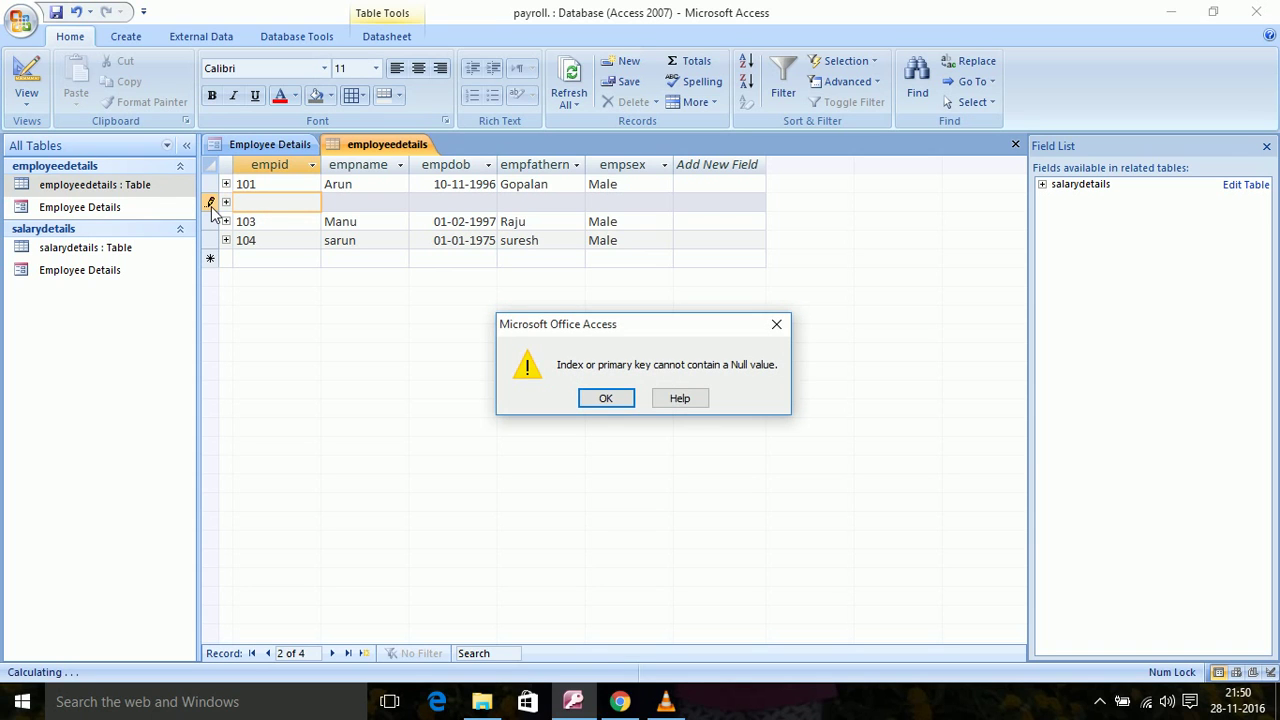
{"action": "left_click", "coordinate": [608, 399]}
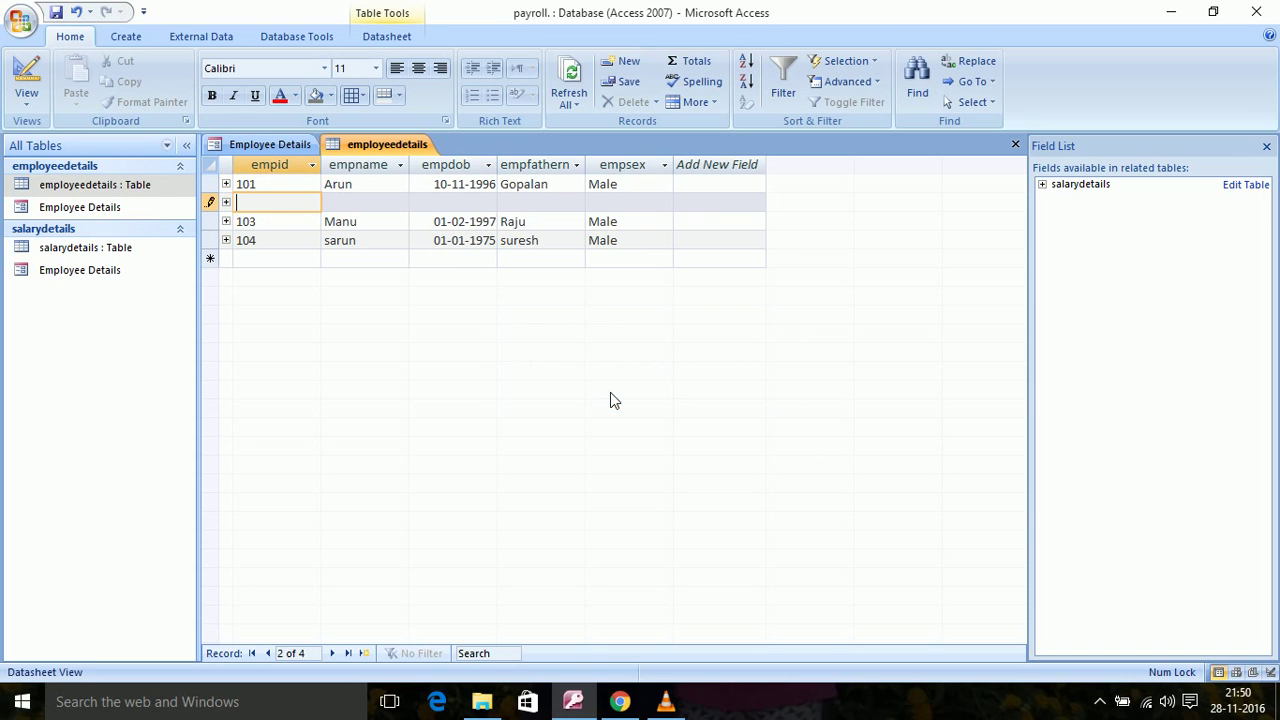
{"action": "left_click", "coordinate": [263, 260]}
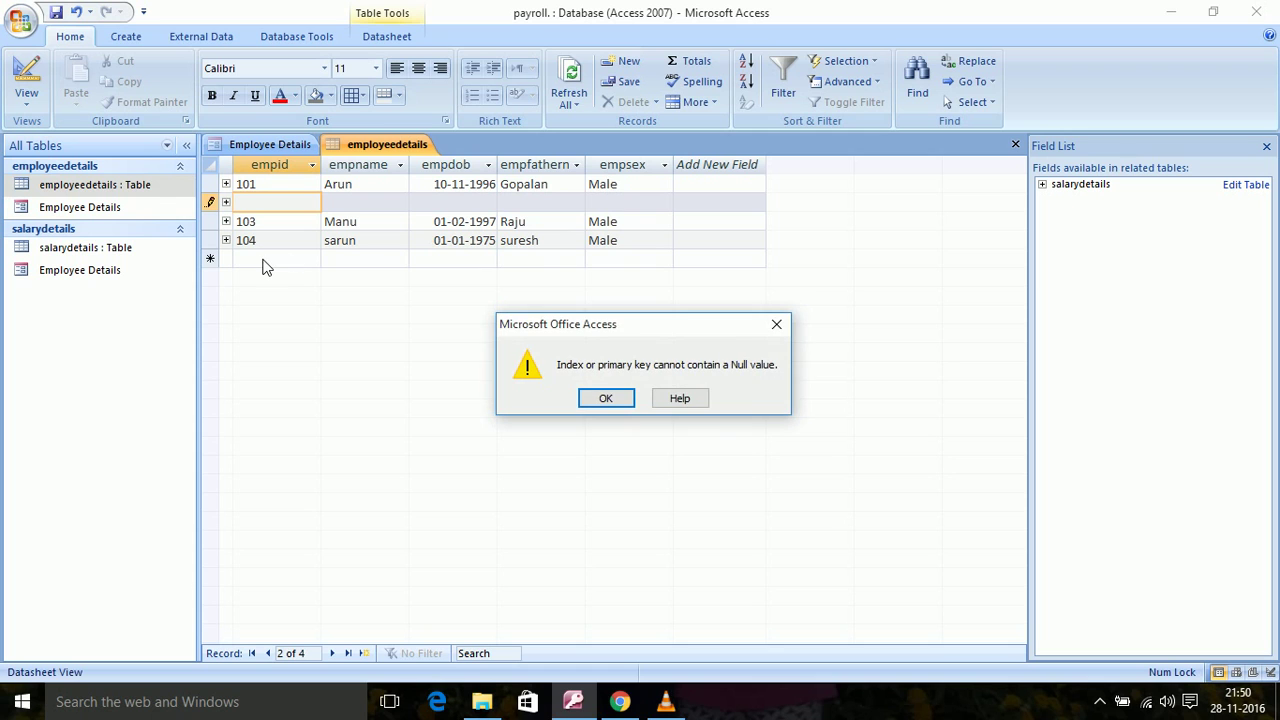
{"action": "left_click", "coordinate": [779, 332]}
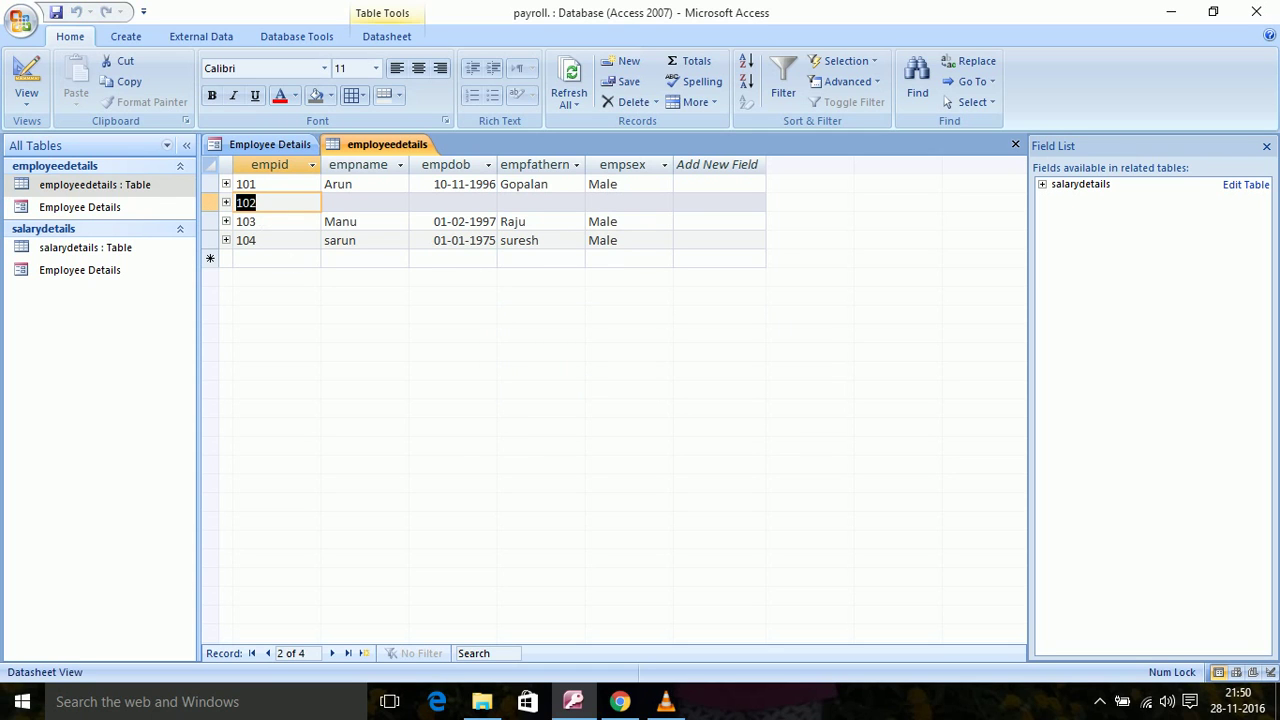
Delete the blank second record from the employeedetails table and confirm its removal
{"action": "left_click", "coordinate": [655, 102]}
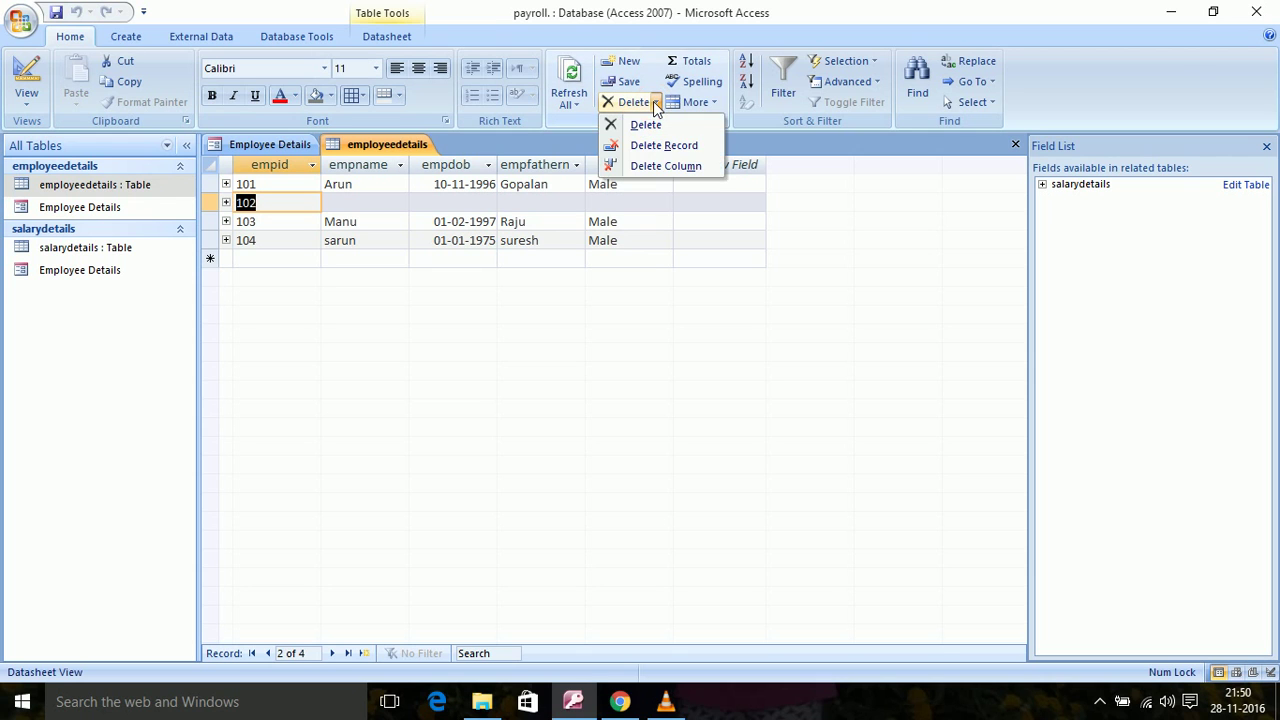
{"action": "left_click", "coordinate": [645, 145]}
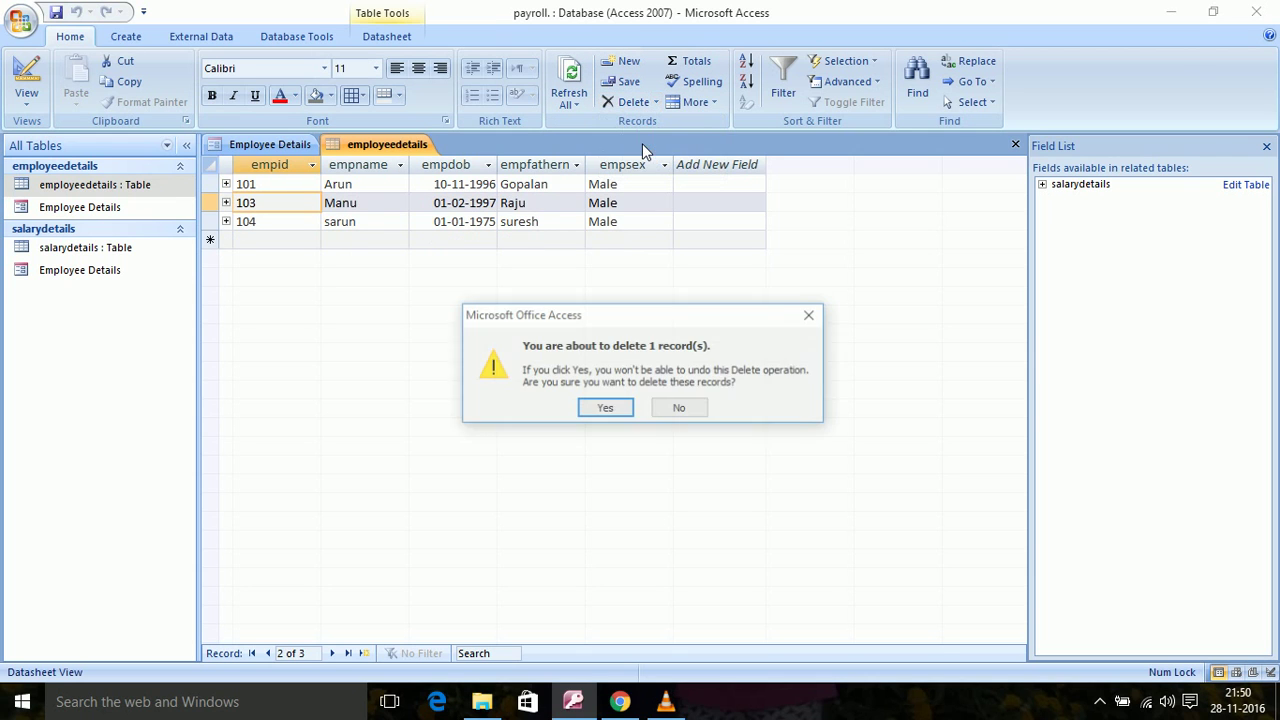
{"action": "left_click", "coordinate": [599, 408]}
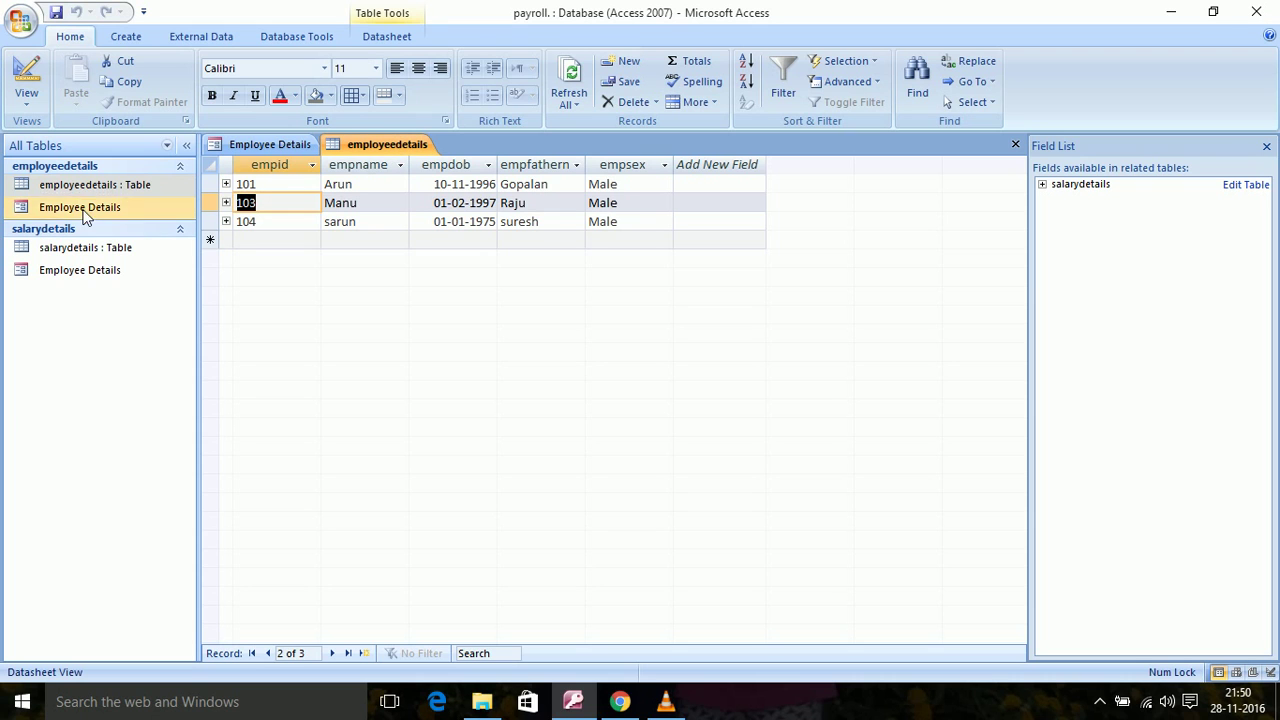
Check the records in the salarydetails table, and close both open tables to return to the Employee Details form
{"action": "left_click", "coordinate": [113, 252]}
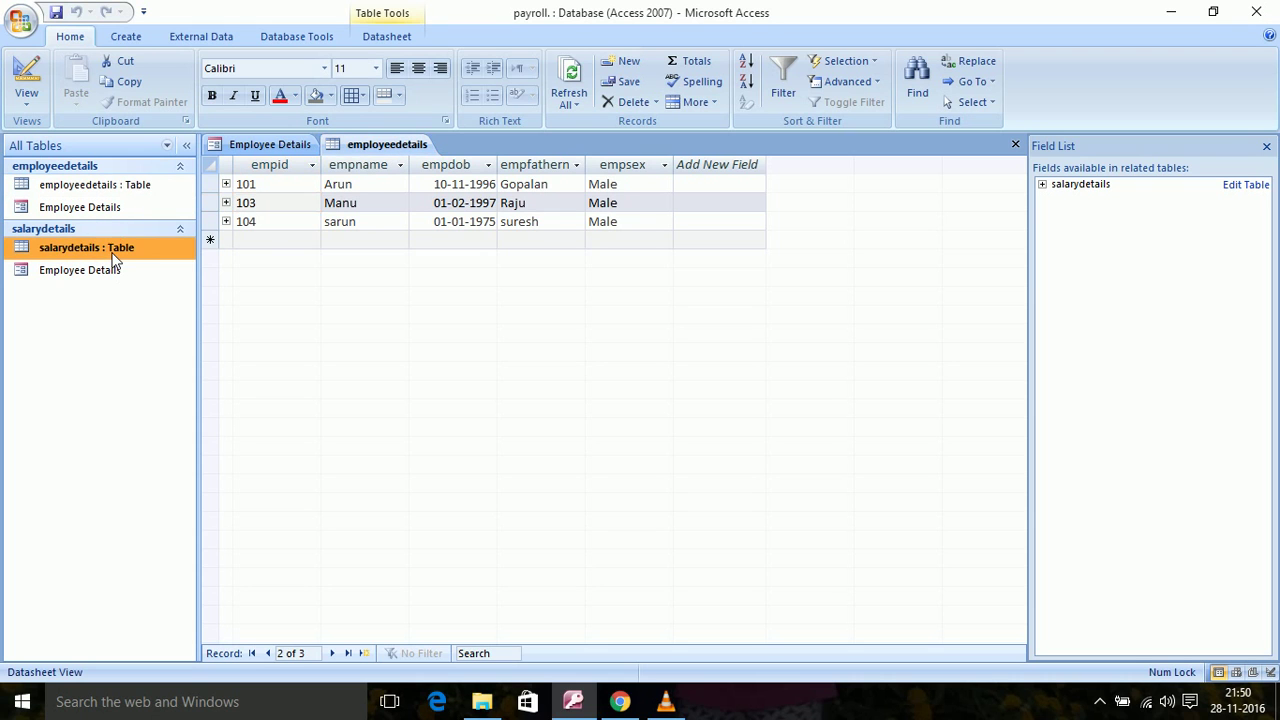
{"action": "double_click", "coordinate": [113, 252]}
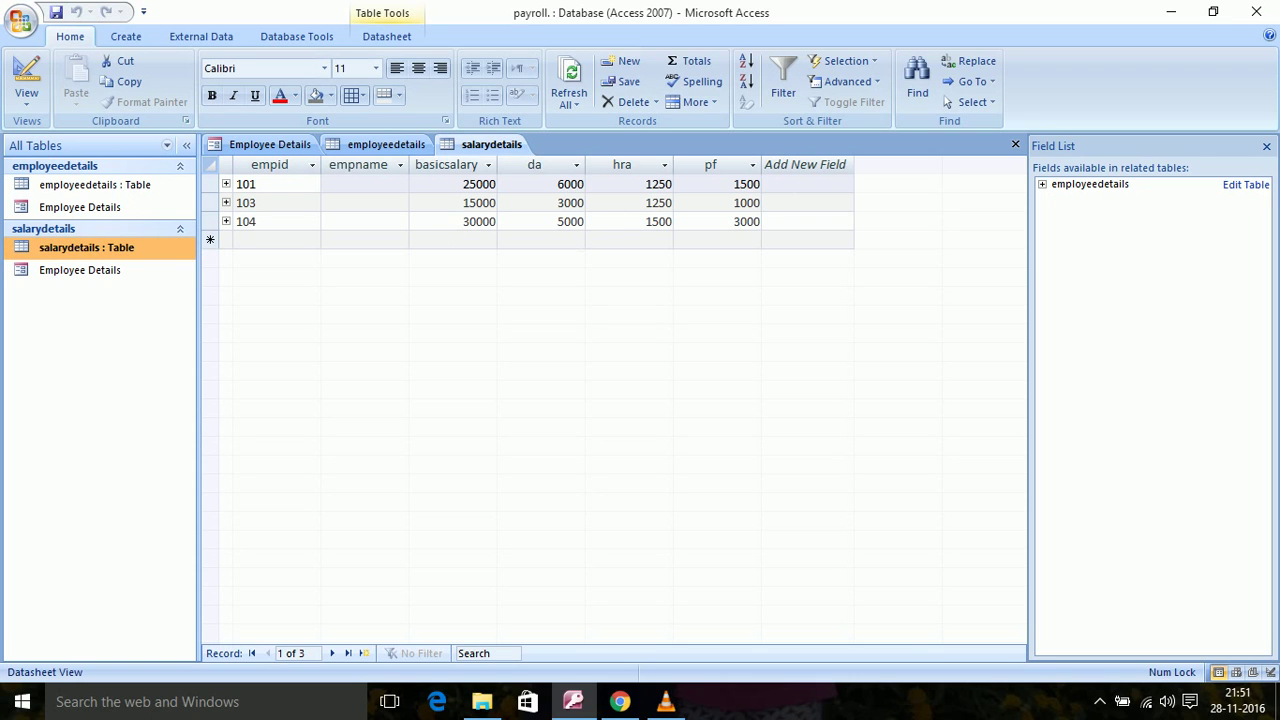
{"action": "left_click", "coordinate": [1016, 146]}
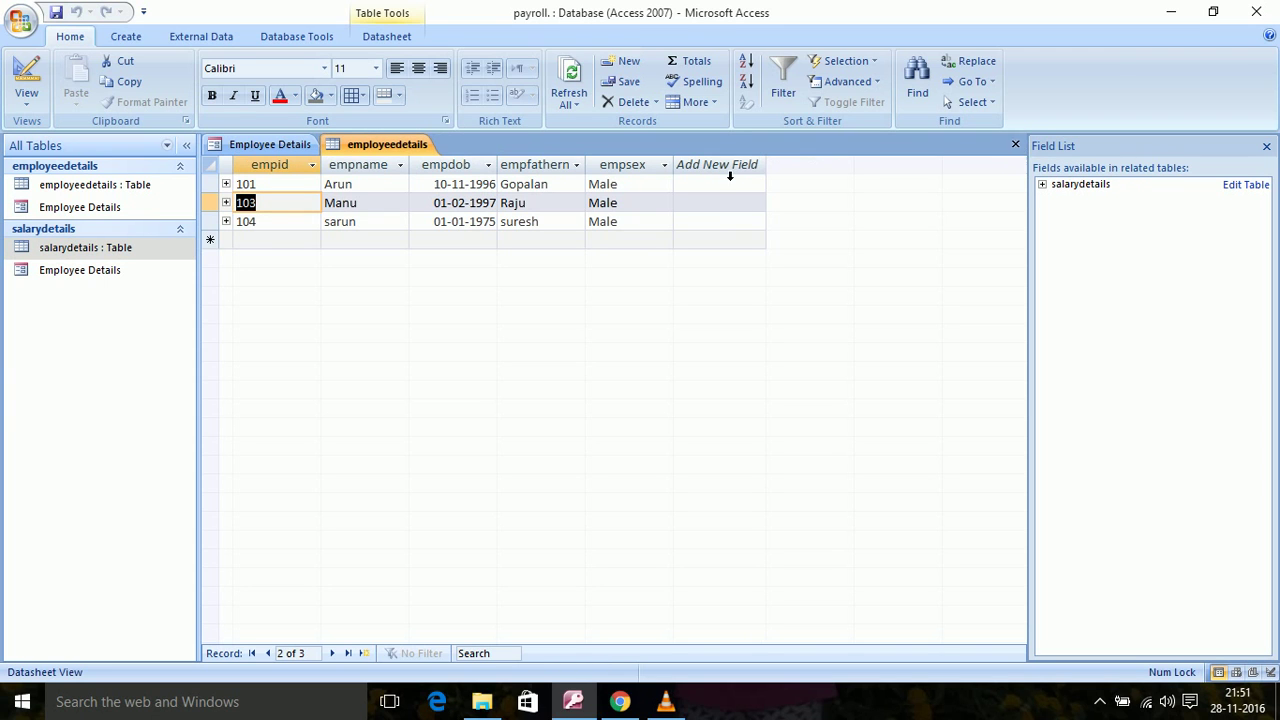
{"action": "left_click", "coordinate": [1016, 146]}
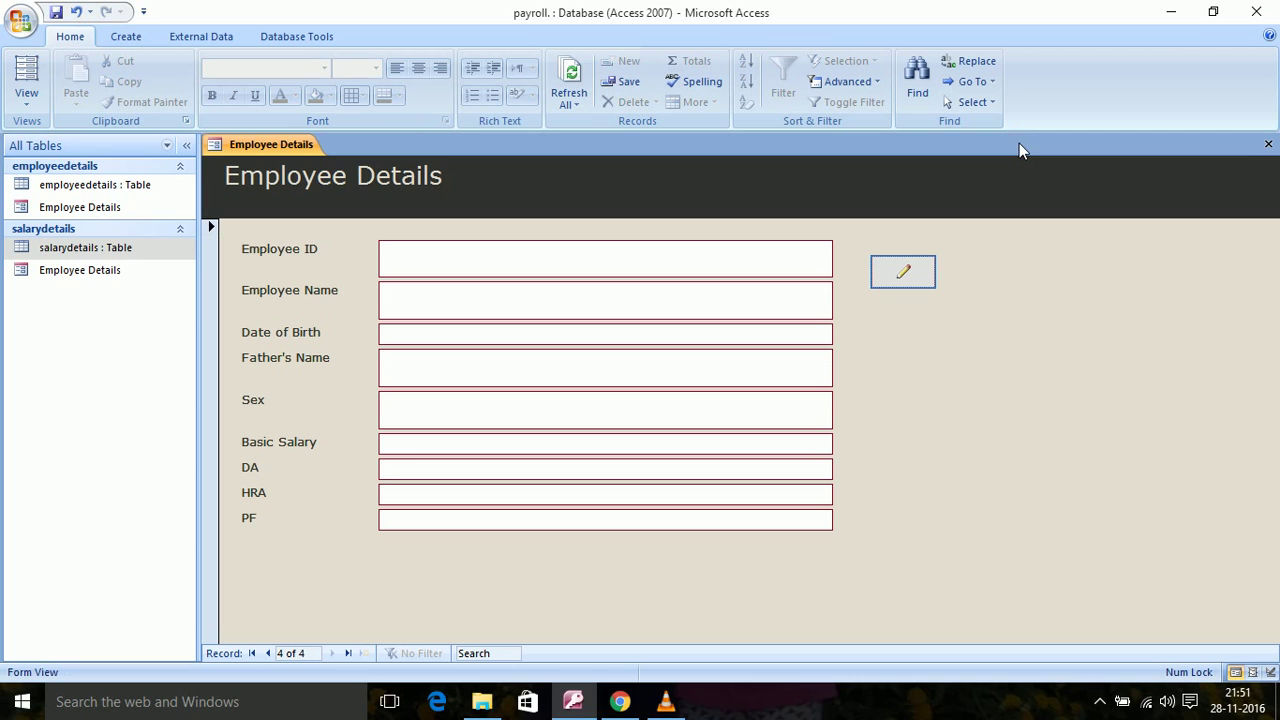
Enter the unused employee ID and the employee's name in the blank Employee Details record
{"action": "left_click", "coordinate": [429, 266]}
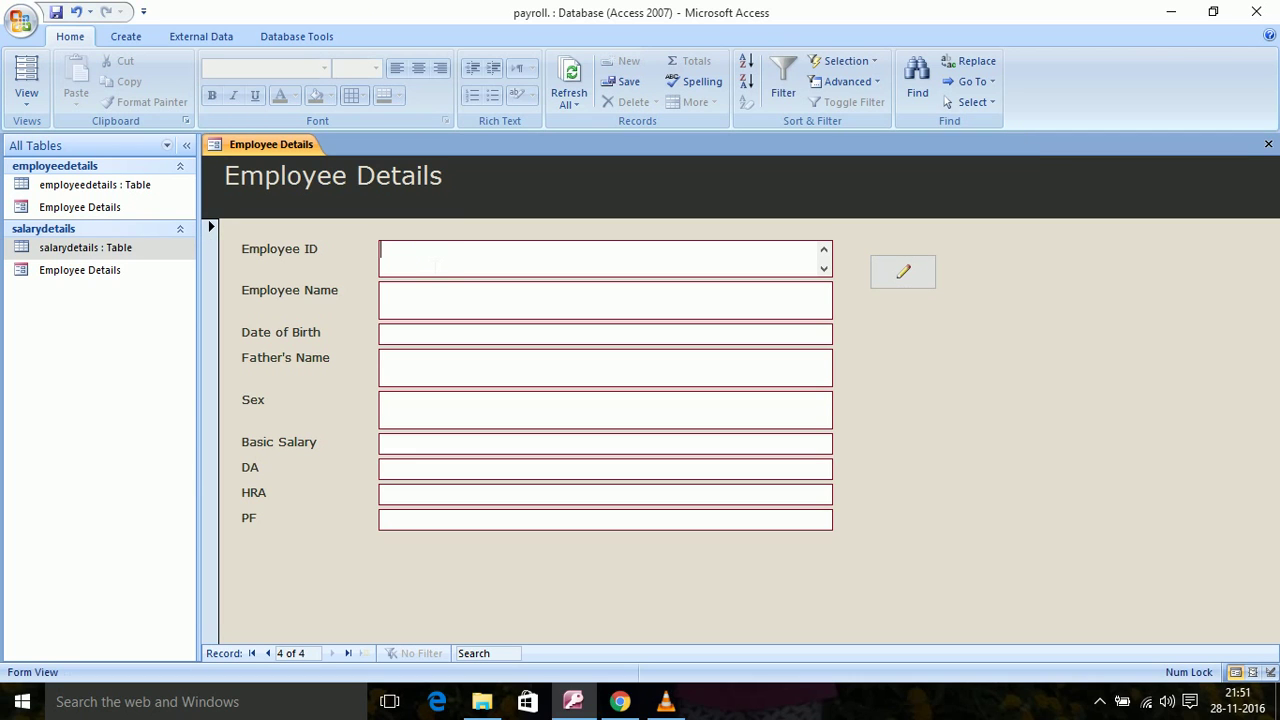
{"action": "type", "text": "101"}
{"action": "key", "text": "BackSpace"}
{"action": "type", "text": "2"}
{"action": "left_click", "coordinate": [420, 305]}
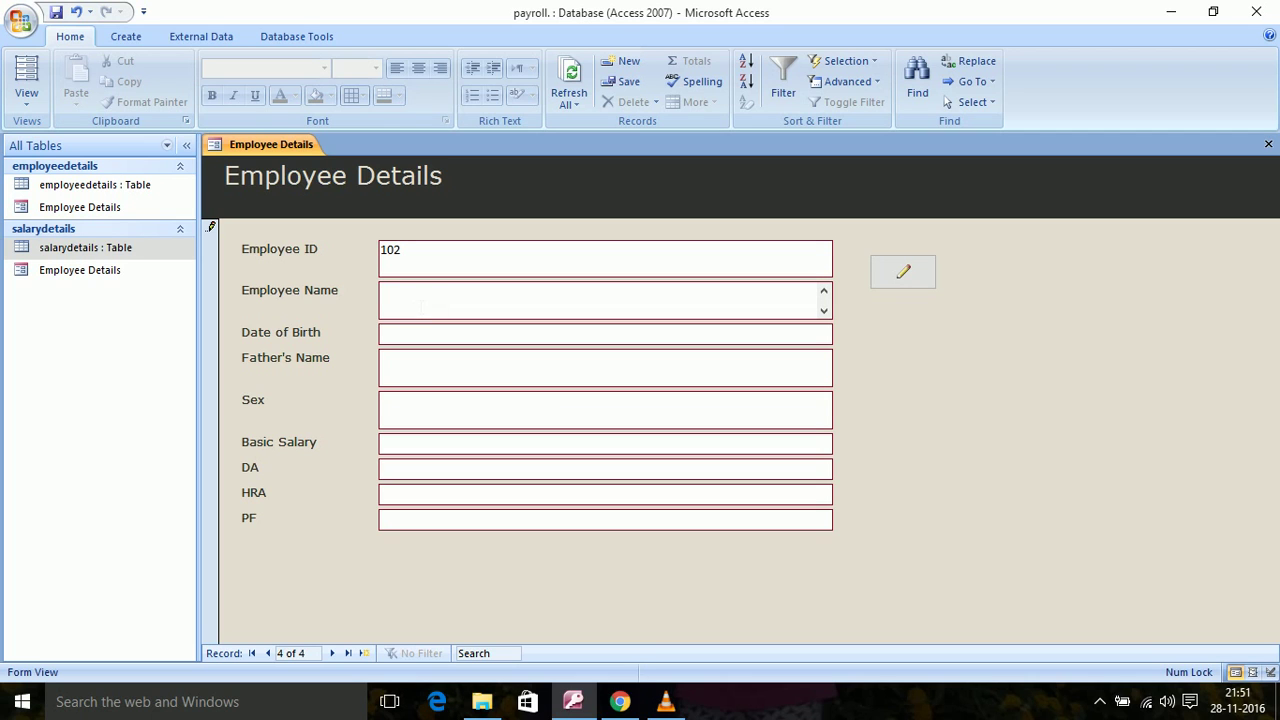
{"action": "type", "text": "sonu"}
Fill in the new employee's date of birth and father's name, and set Sex to male
{"action": "left_click", "coordinate": [409, 333]}
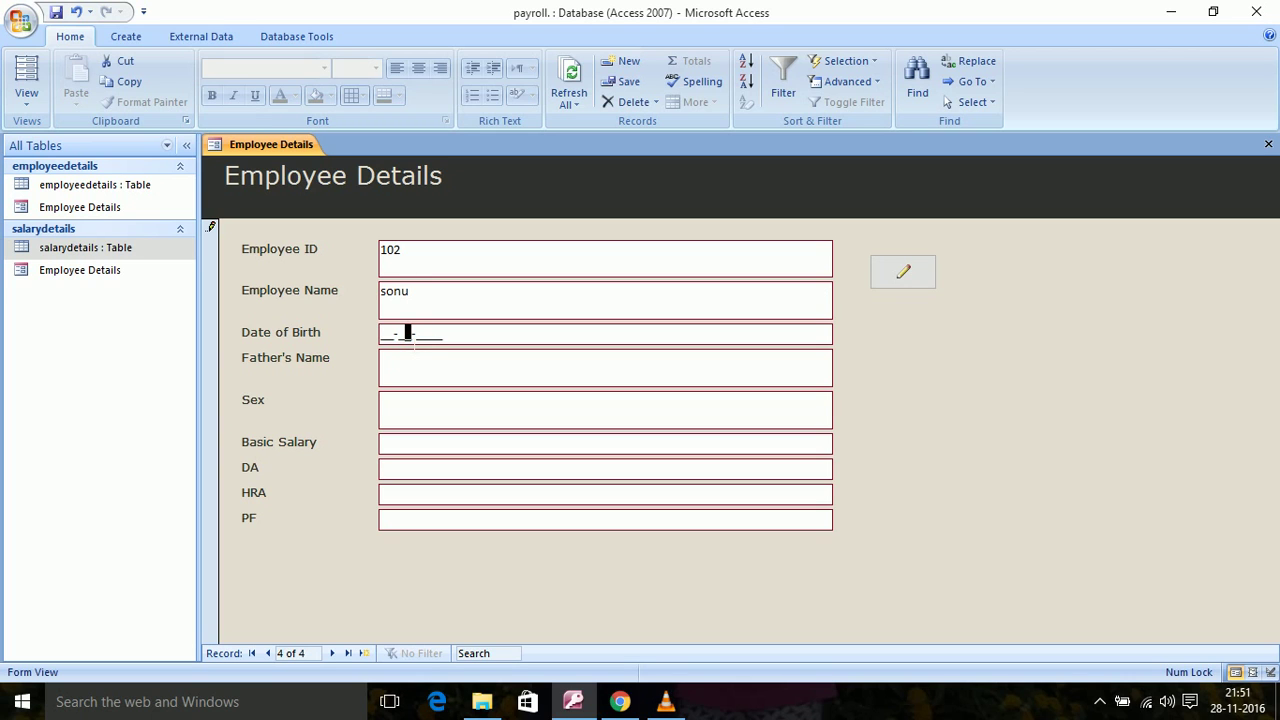
{"action": "key", "text": "Home"}
{"action": "type", "text": "02-02-1985"}
{"action": "key", "text": "Tab"}
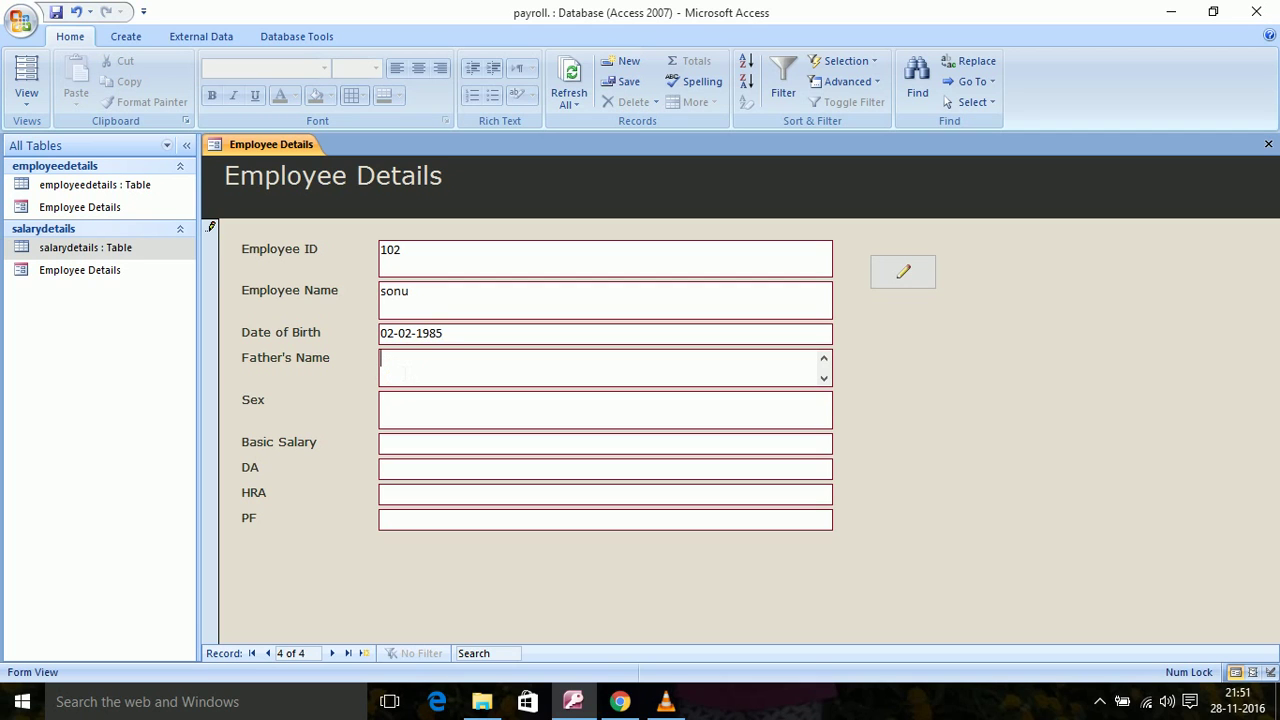
{"action": "type", "text": "soman"}
{"action": "key", "text": "Tab"}
{"action": "type", "text": "male"}
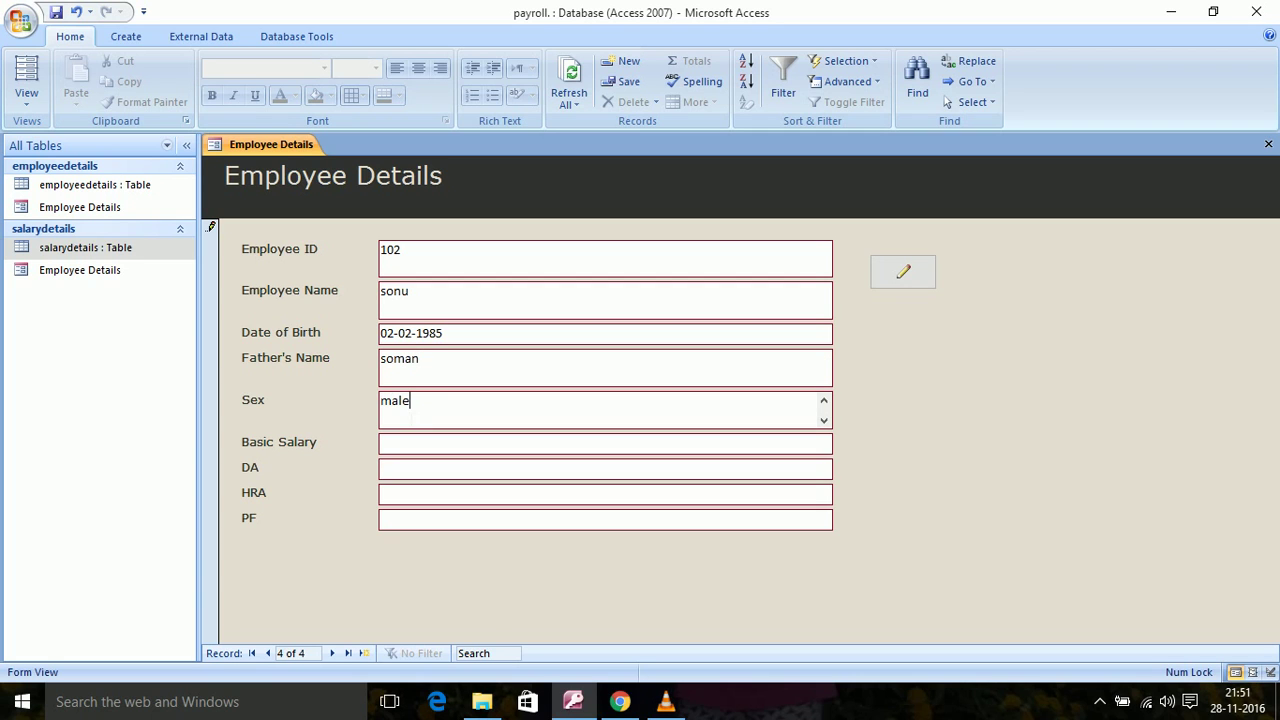
Set Basic Salary to 15000, DA to 4000, HRA to 1500 and PF to 1000, and save by adding a new blank record
{"action": "key", "text": "Tab"}
{"action": "type", "text": "15000"}
{"action": "left_click", "coordinate": [407, 476]}
{"action": "type", "text": "4000"}
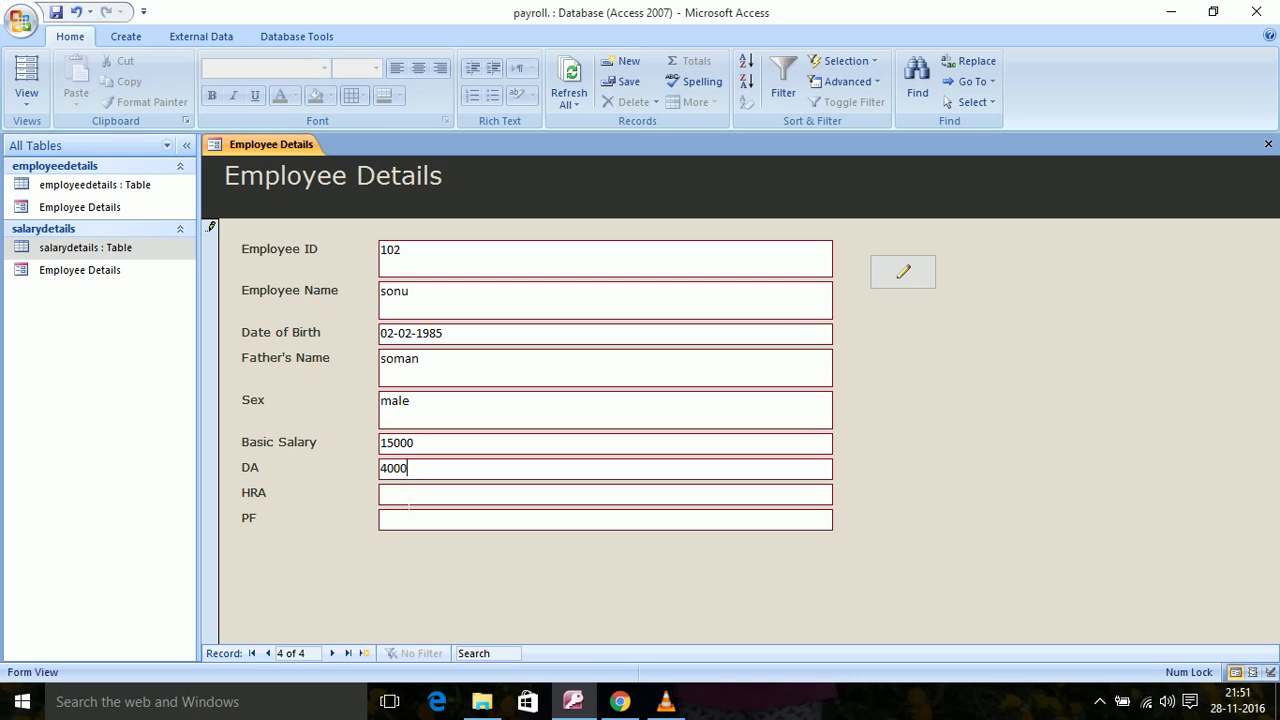
{"action": "type", "text": "1500"}
{"action": "left_click", "coordinate": [420, 527]}
{"action": "type", "text": "1000"}
{"action": "left_click", "coordinate": [905, 273]}
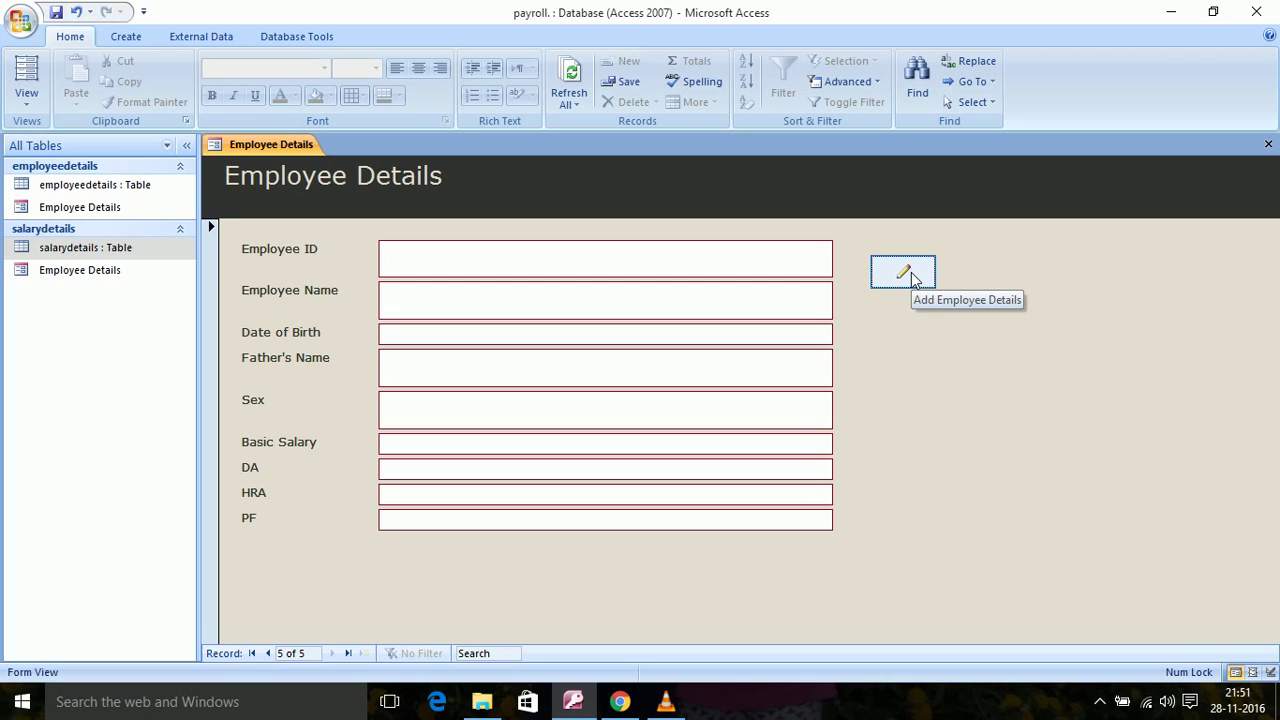
{"action": "left_click", "coordinate": [911, 279]}
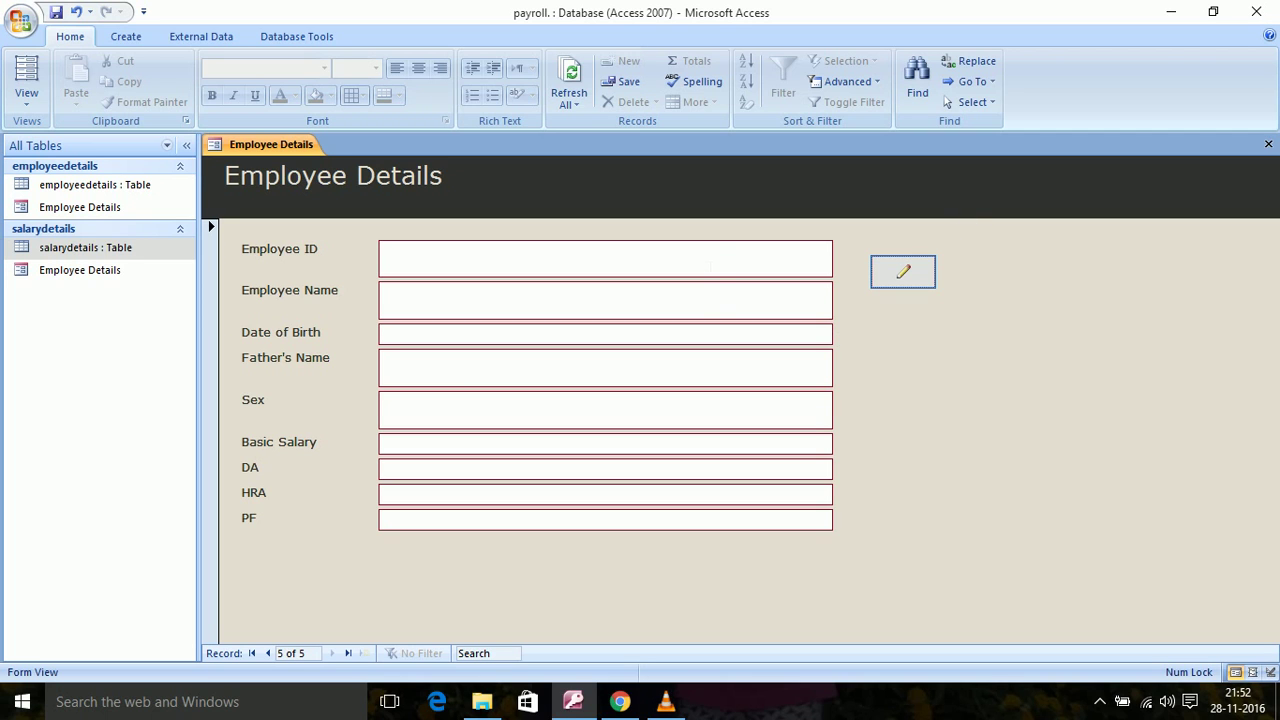
Browse back through the saved employee records to the first one and forward again to the blank record
{"action": "left_click", "coordinate": [711, 265]}
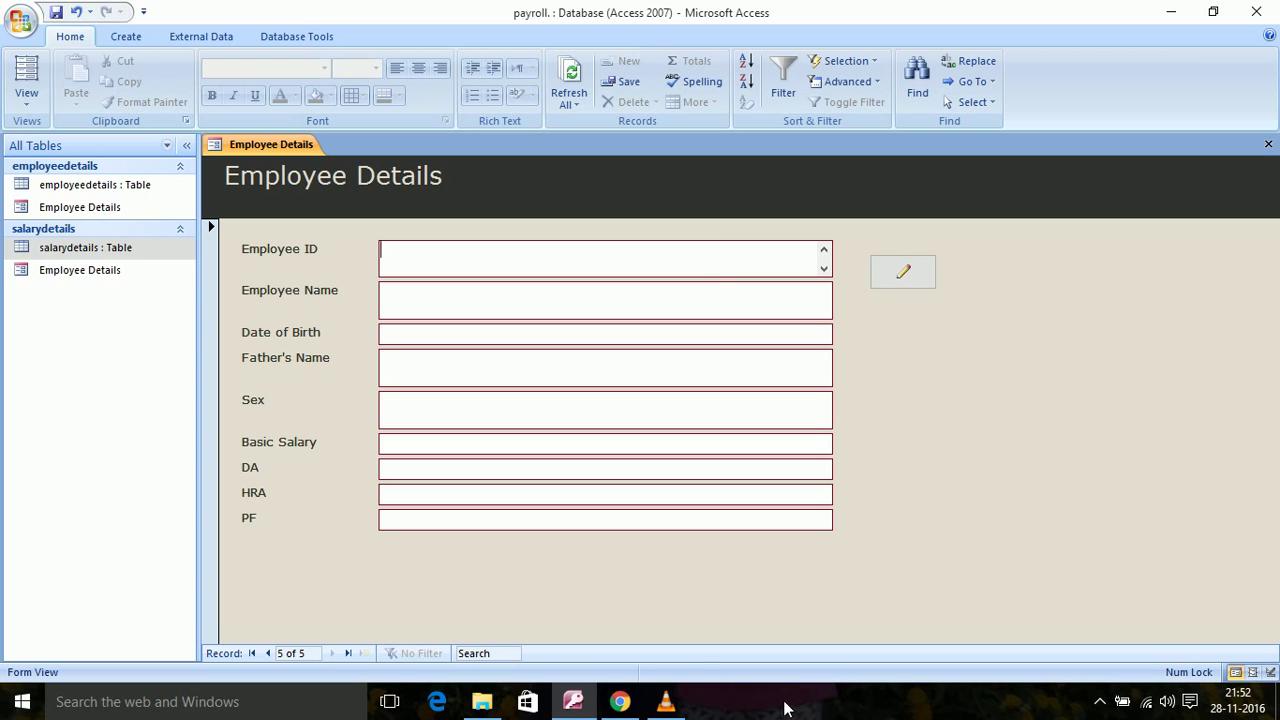
{"action": "left_click", "coordinate": [269, 655]}
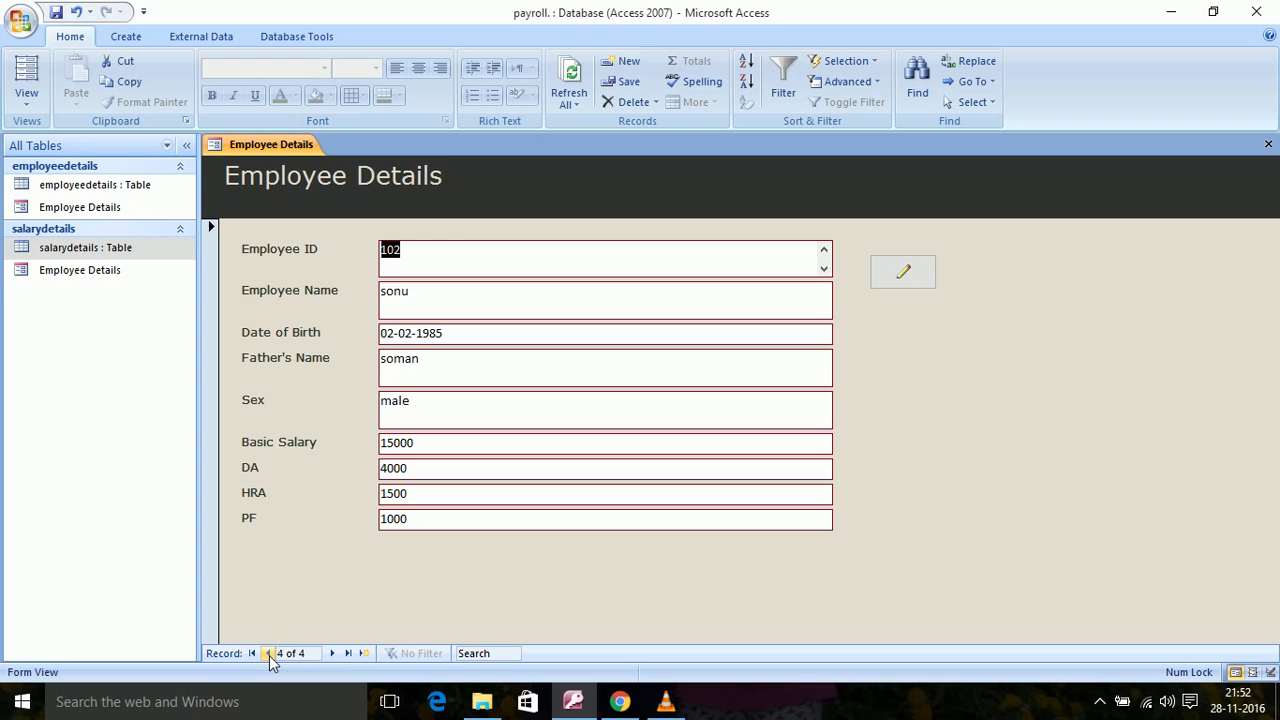
{"action": "left_click", "coordinate": [269, 655]}
{"action": "left_click", "coordinate": [269, 655]}
{"action": "left_click", "coordinate": [269, 655]}
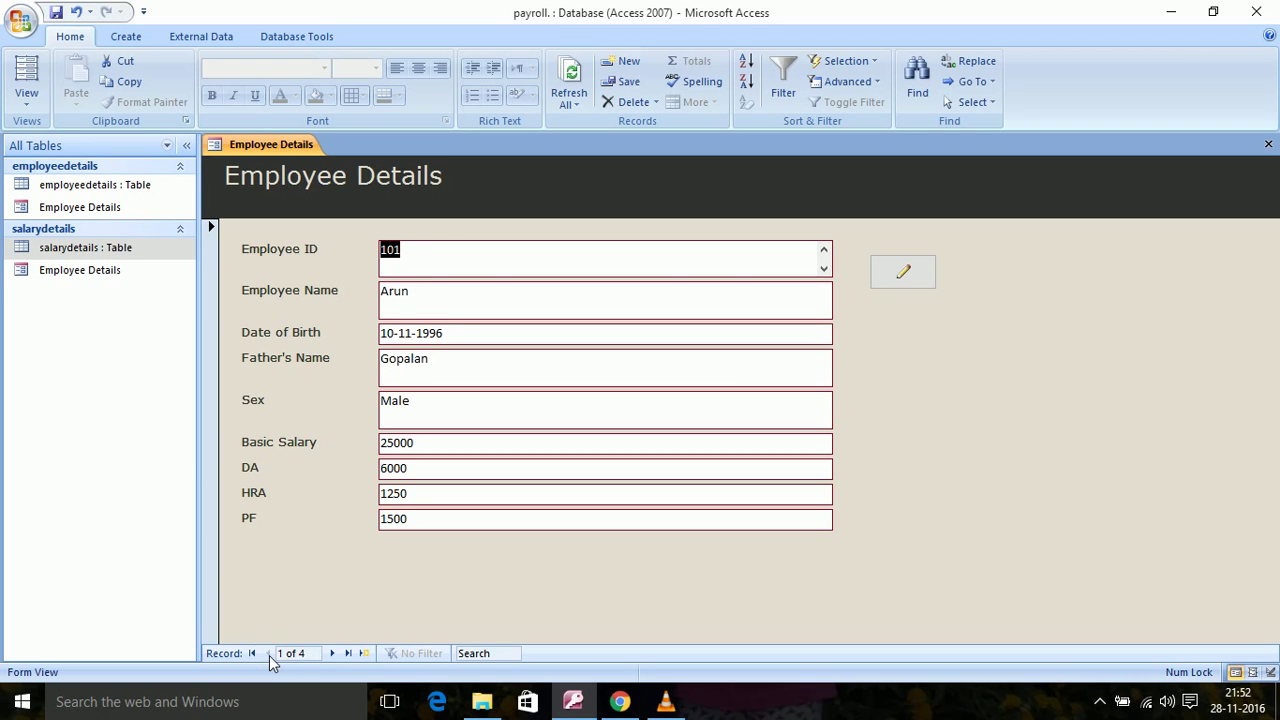
{"action": "left_click", "coordinate": [331, 655]}
{"action": "left_click", "coordinate": [331, 655]}
{"action": "left_click", "coordinate": [331, 655]}
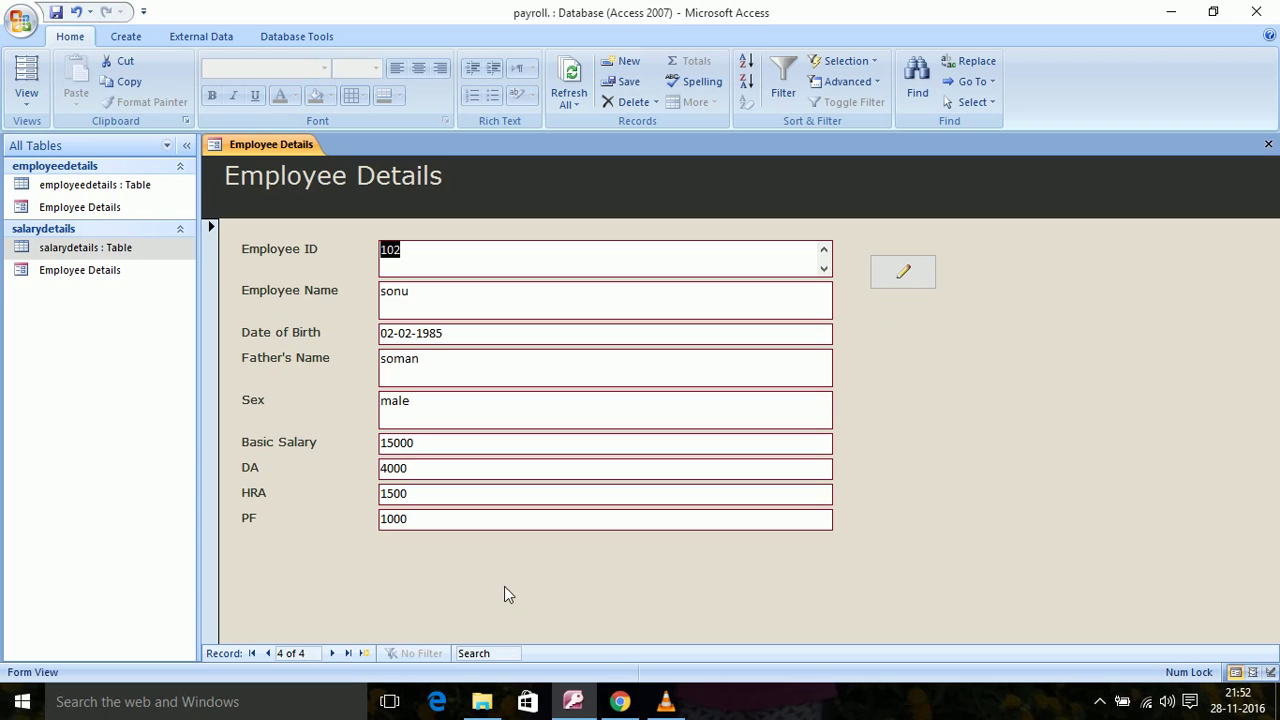
{"action": "left_click", "coordinate": [332, 654]}
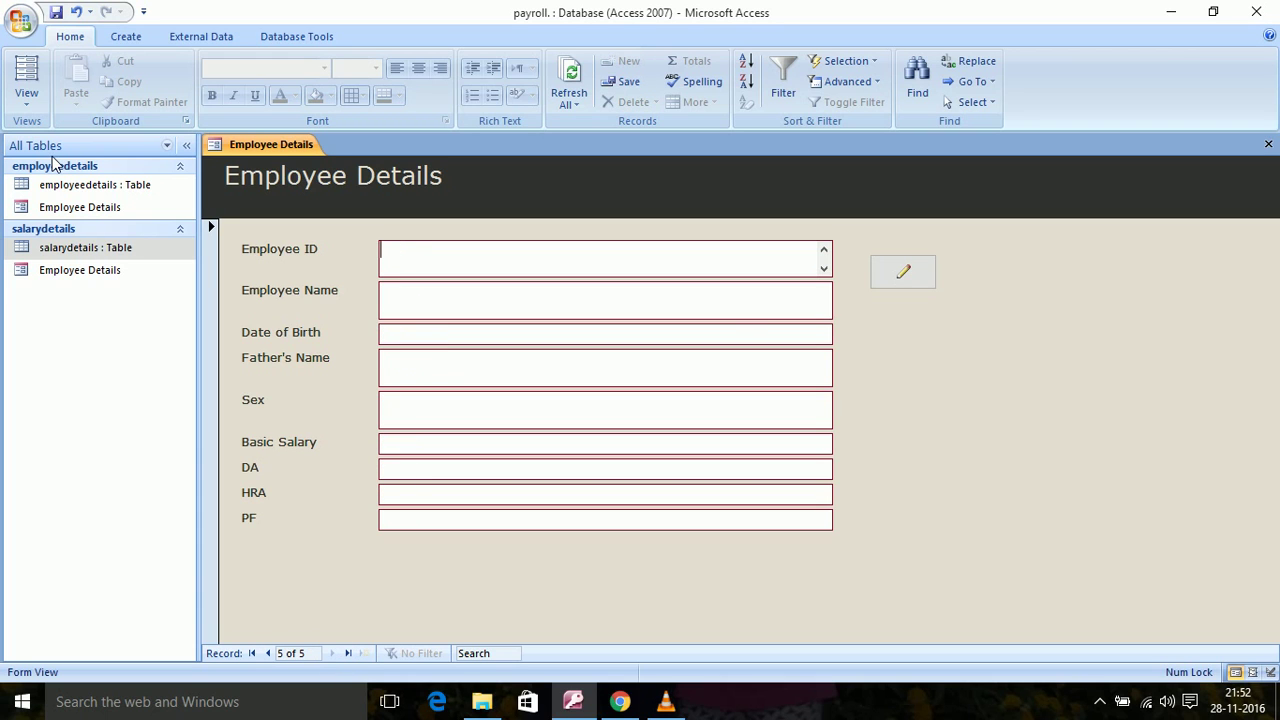
In Design View, add a Find Record command button with the Binoculars picture below the add-record button, and save the form
{"action": "left_click", "coordinate": [29, 107]}
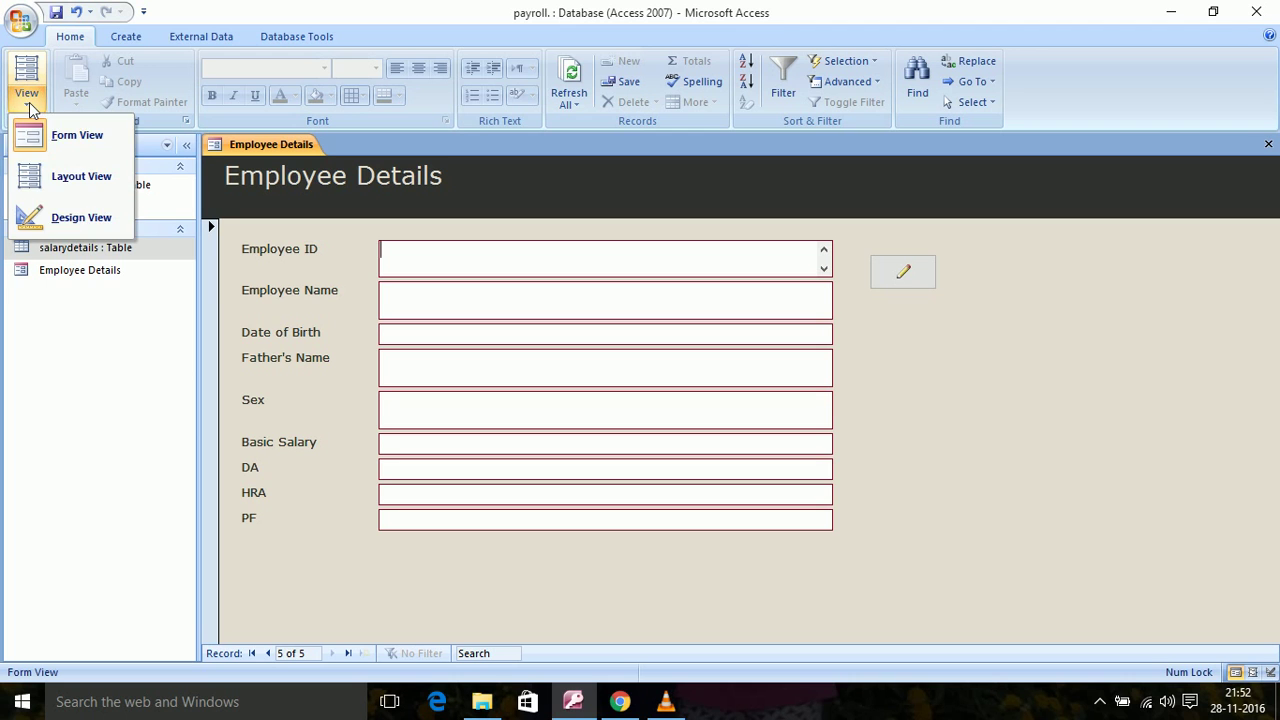
{"action": "left_click", "coordinate": [52, 216]}
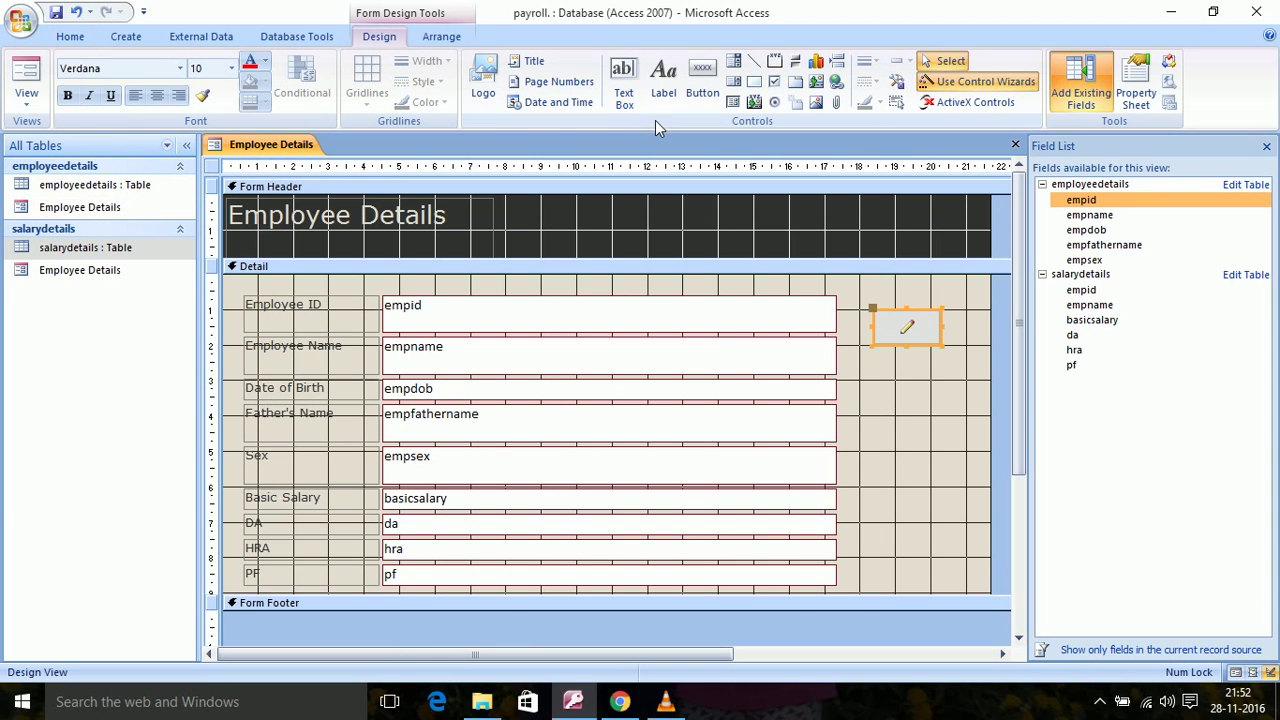
{"action": "left_click", "coordinate": [700, 75]}
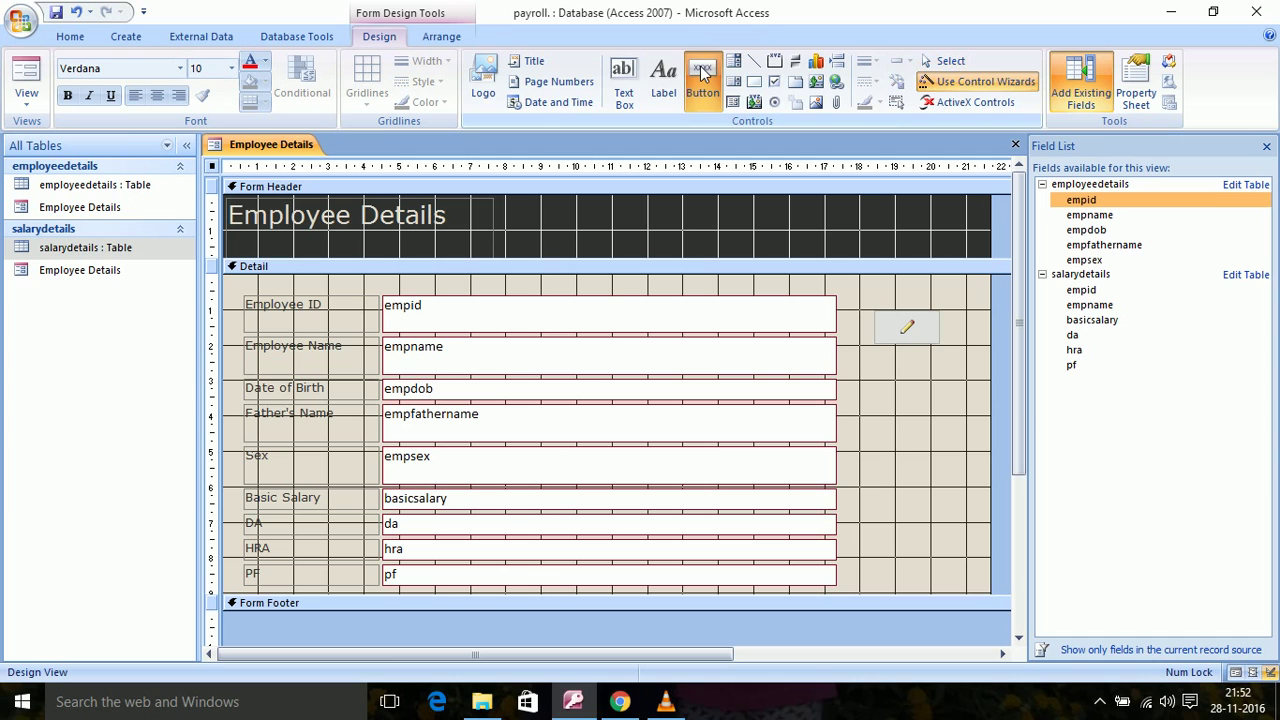
{"action": "mouse_move", "coordinate": [887, 404]}
{"action": "left_mouse_down"}
{"action": "mouse_move", "coordinate": [948, 403]}
{"action": "mouse_move", "coordinate": [966, 441]}
{"action": "mouse_move", "coordinate": [957, 431]}
{"action": "left_mouse_up"}
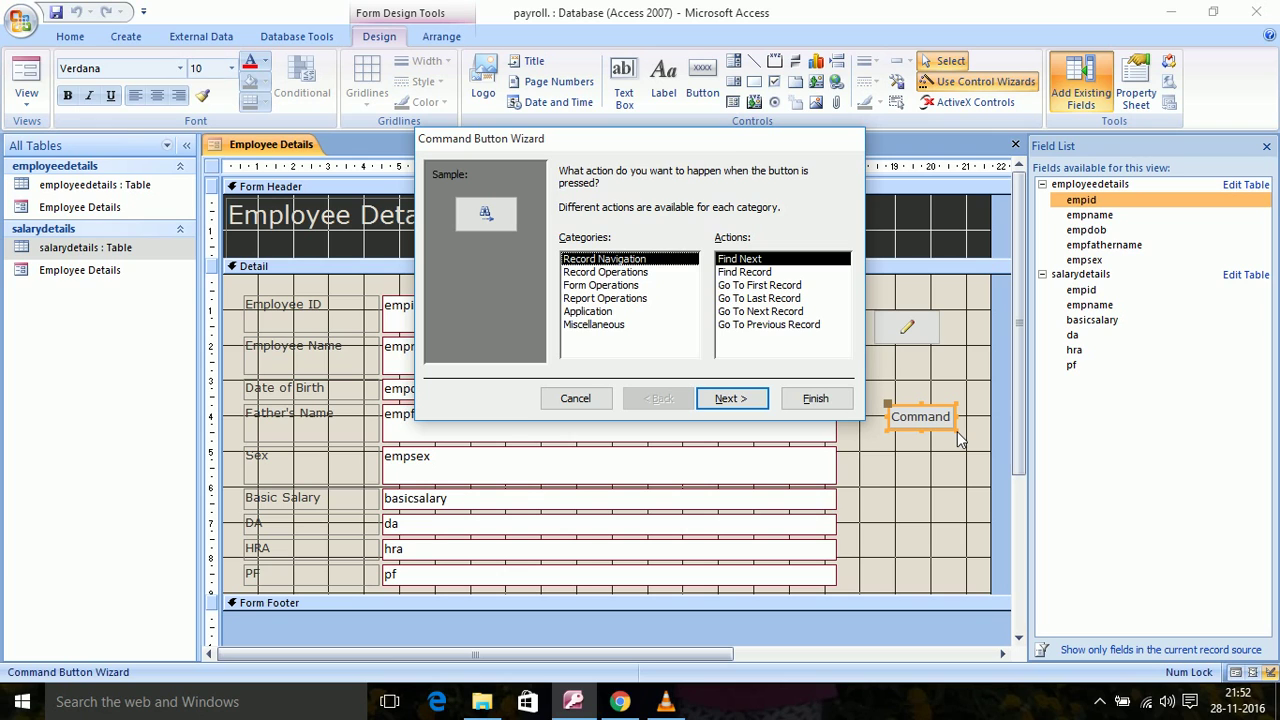
{"action": "left_click", "coordinate": [752, 272]}
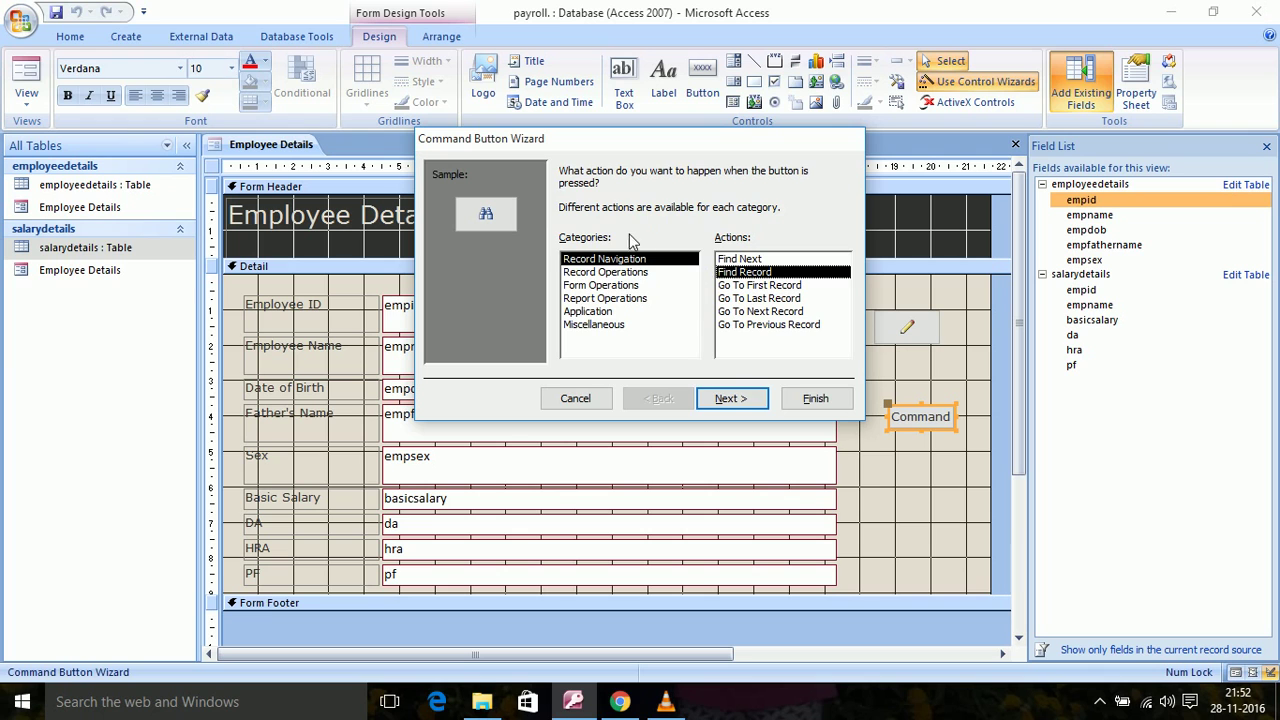
{"action": "left_click", "coordinate": [729, 400]}
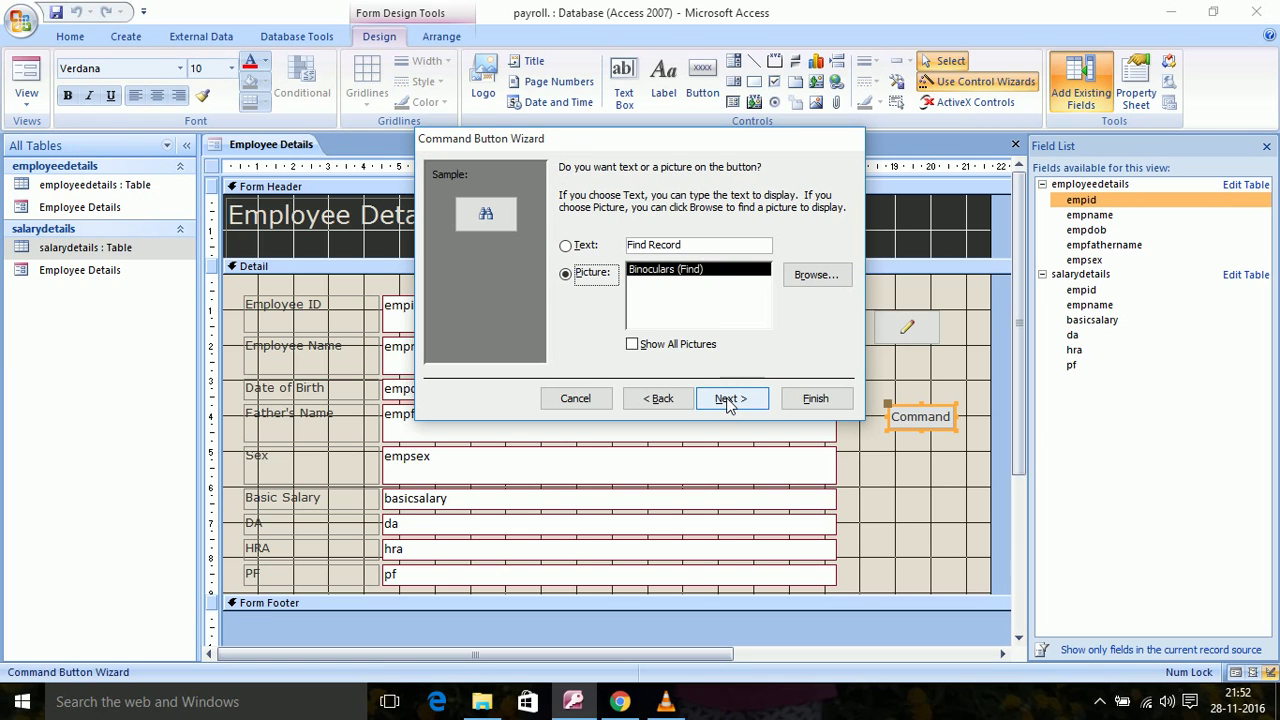
{"action": "left_click", "coordinate": [729, 400]}
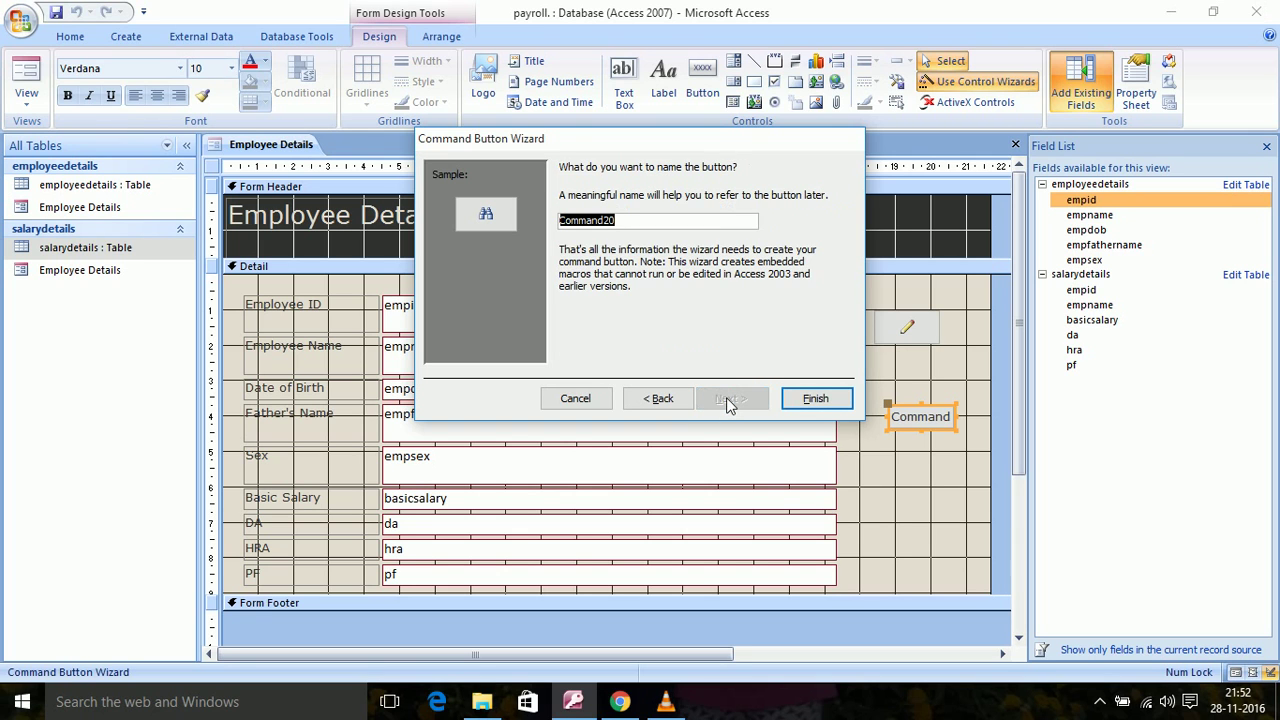
{"action": "left_click", "coordinate": [815, 400]}
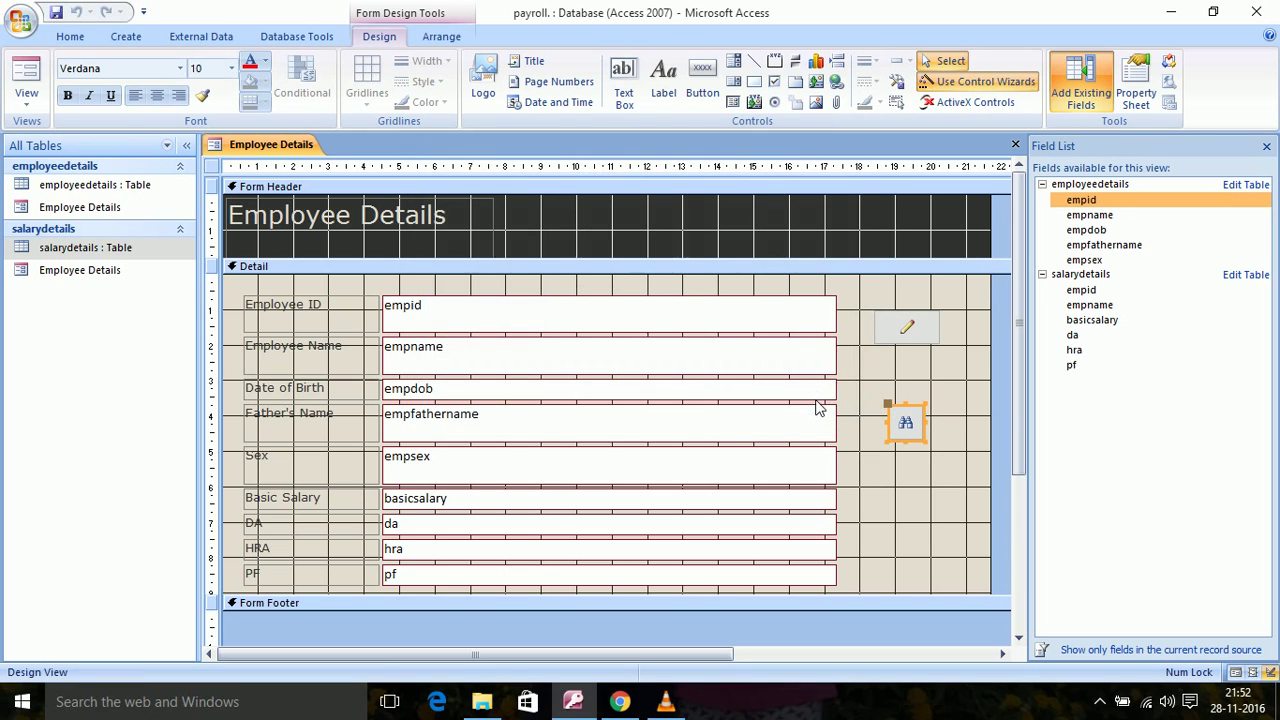
{"action": "left_click", "coordinate": [925, 483]}
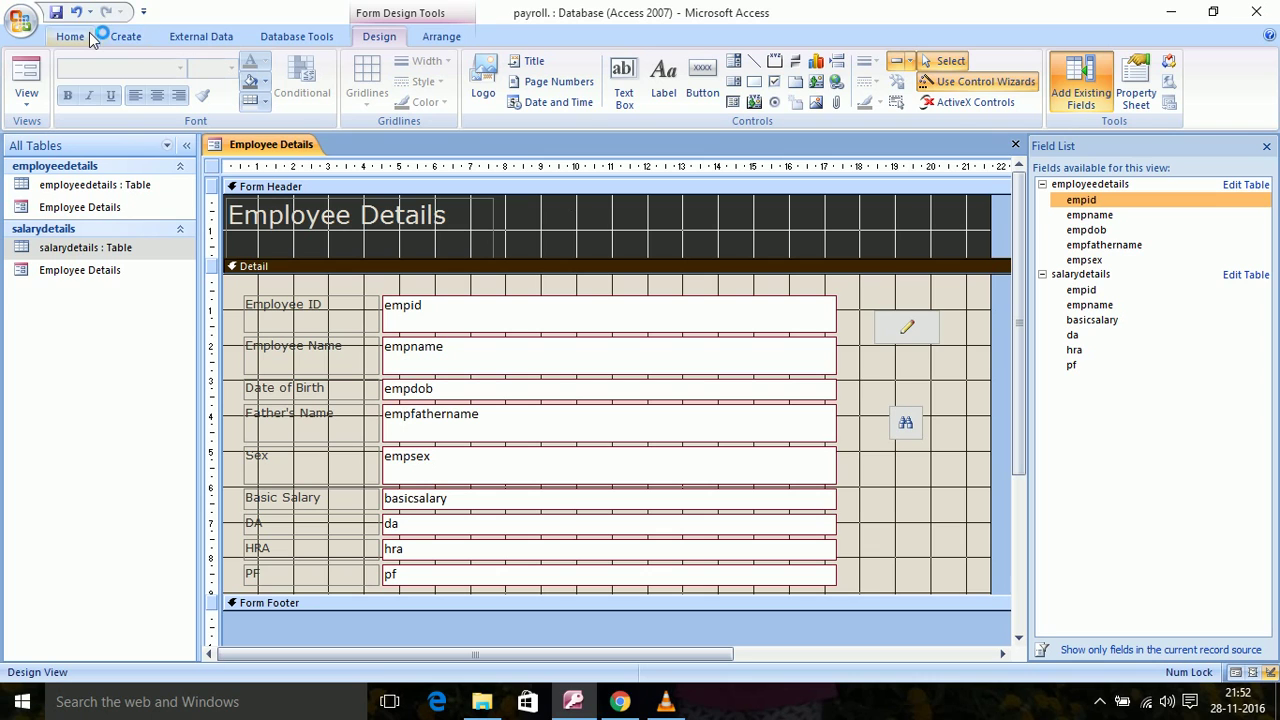
{"action": "left_click", "coordinate": [56, 14]}
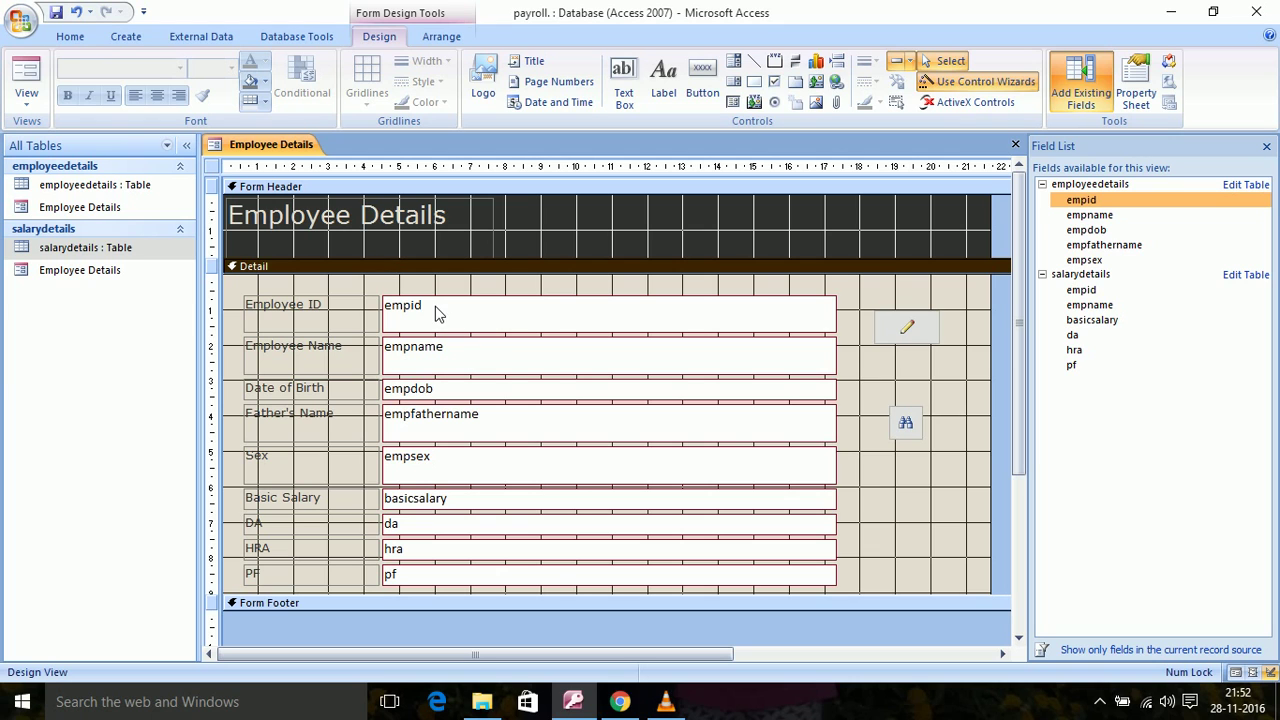
Switch the form to Form View, add a blank record, enter an existing employee's ID, and try the Find Record button
{"action": "left_click", "coordinate": [33, 113]}
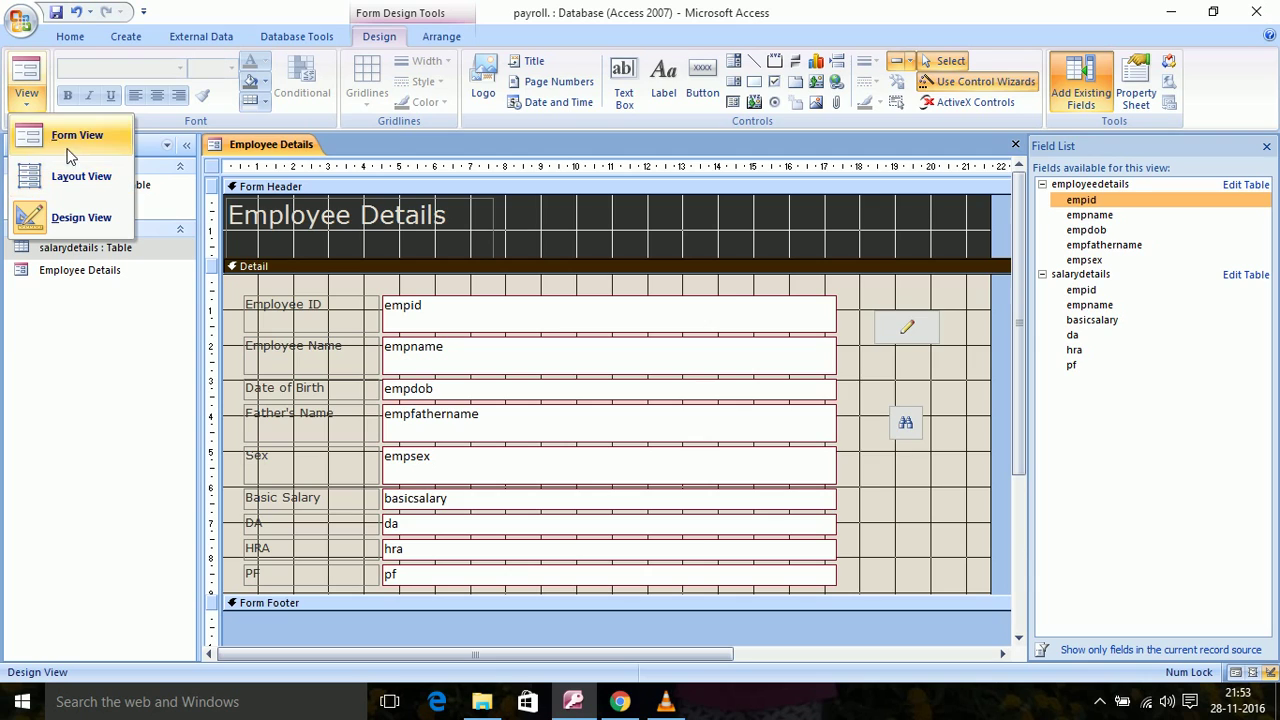
{"action": "left_click", "coordinate": [72, 135]}
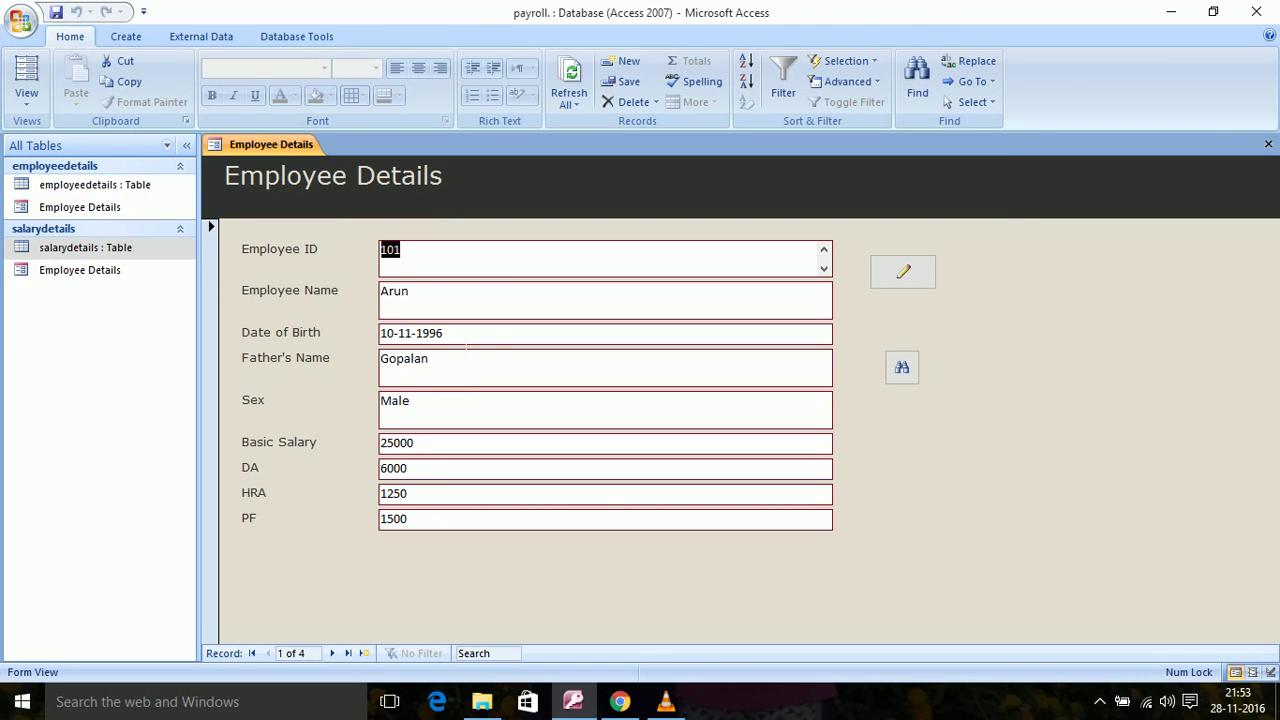
{"action": "left_click", "coordinate": [903, 272]}
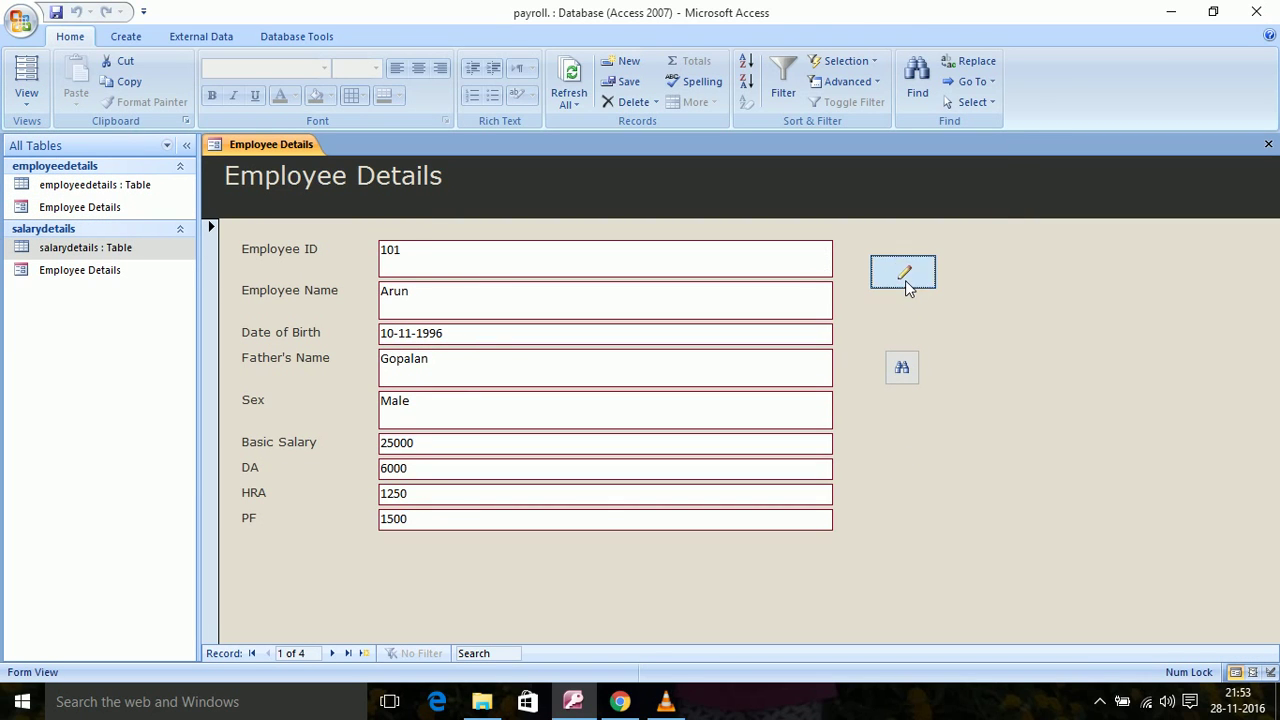
{"action": "left_click", "coordinate": [545, 275]}
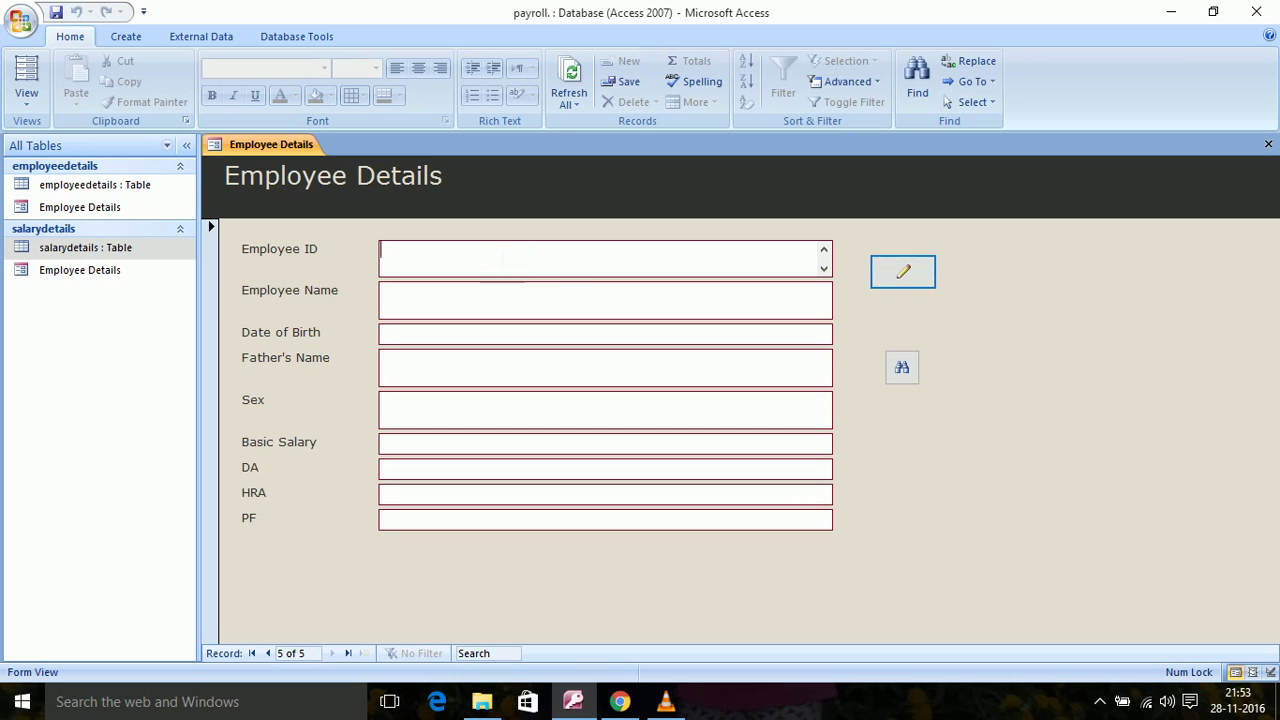
{"action": "type", "text": "102"}
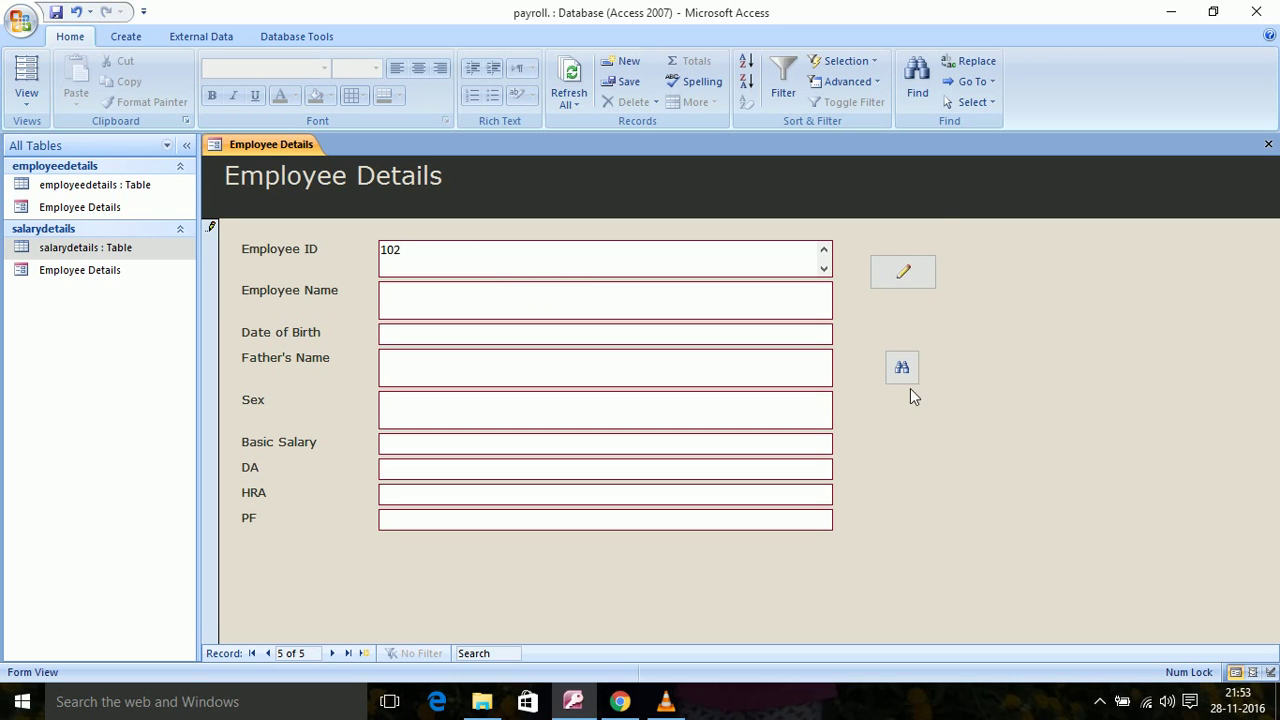
{"action": "left_click", "coordinate": [908, 374]}
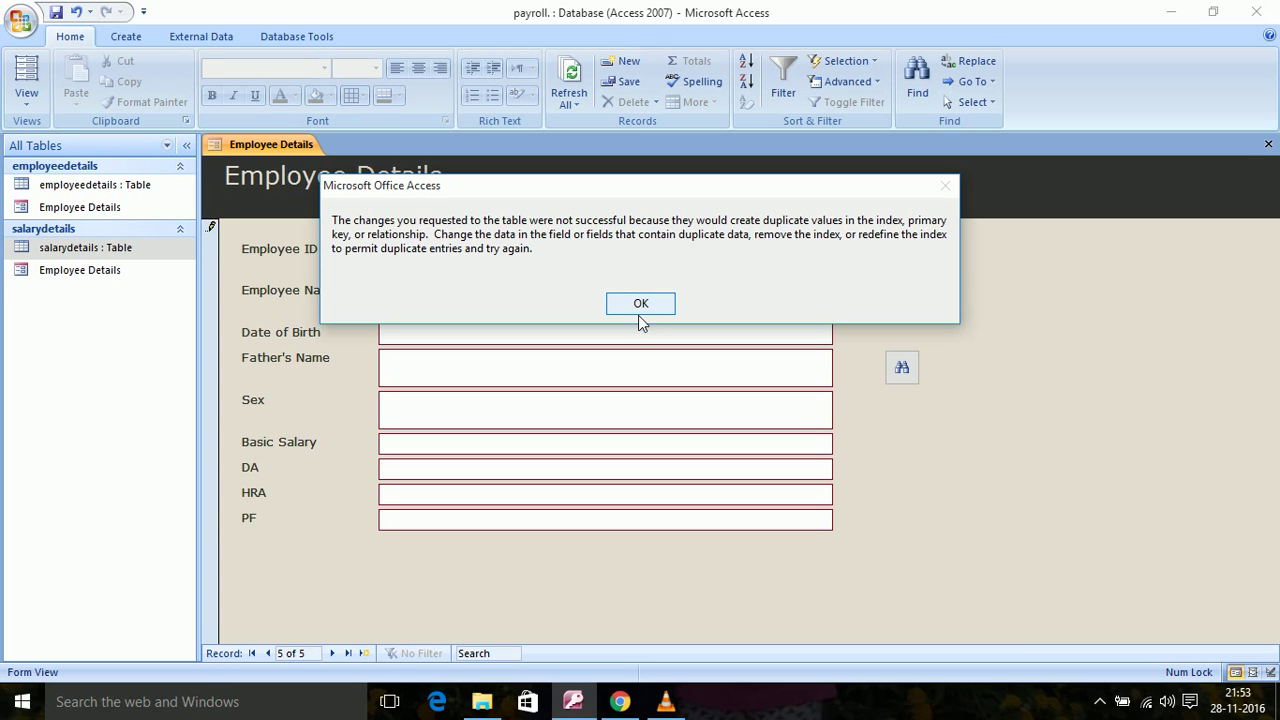
{"action": "left_click", "coordinate": [640, 310]}
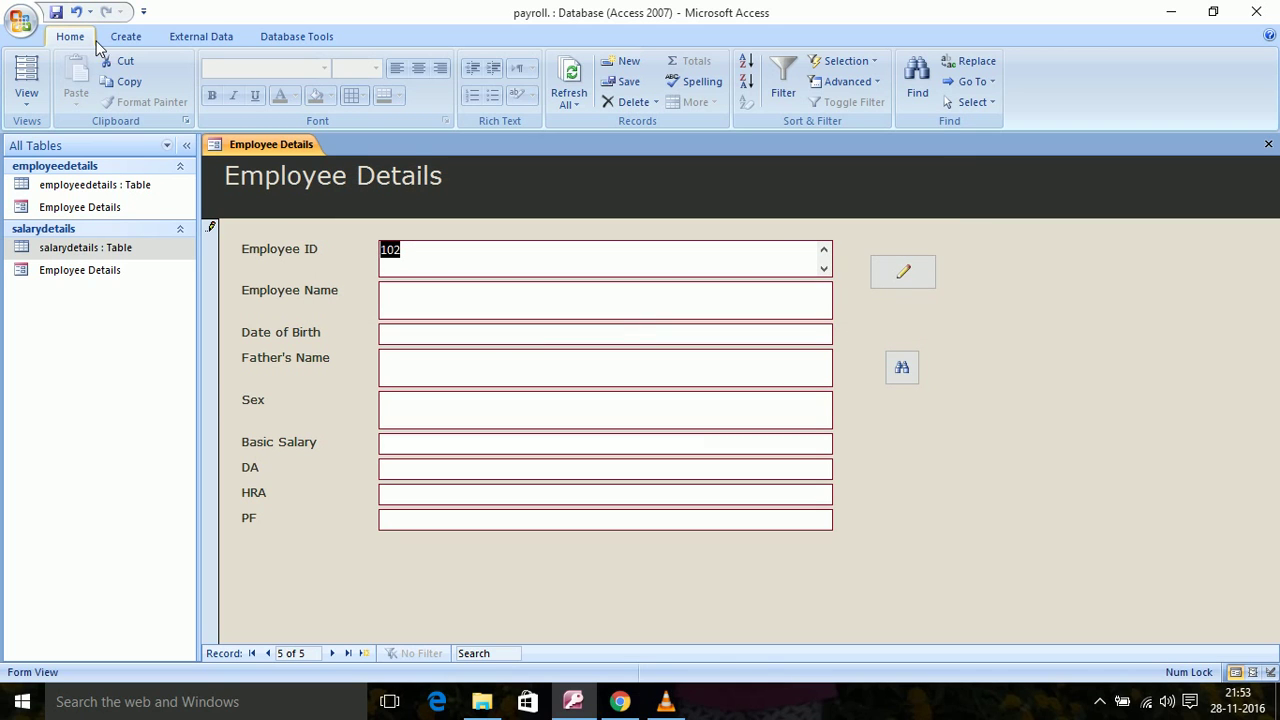
Try Find Record with the Employee ID cleared, and again with a different existing employee's ID entered
{"action": "key", "text": "Delete"}
{"action": "left_click", "coordinate": [901, 370]}
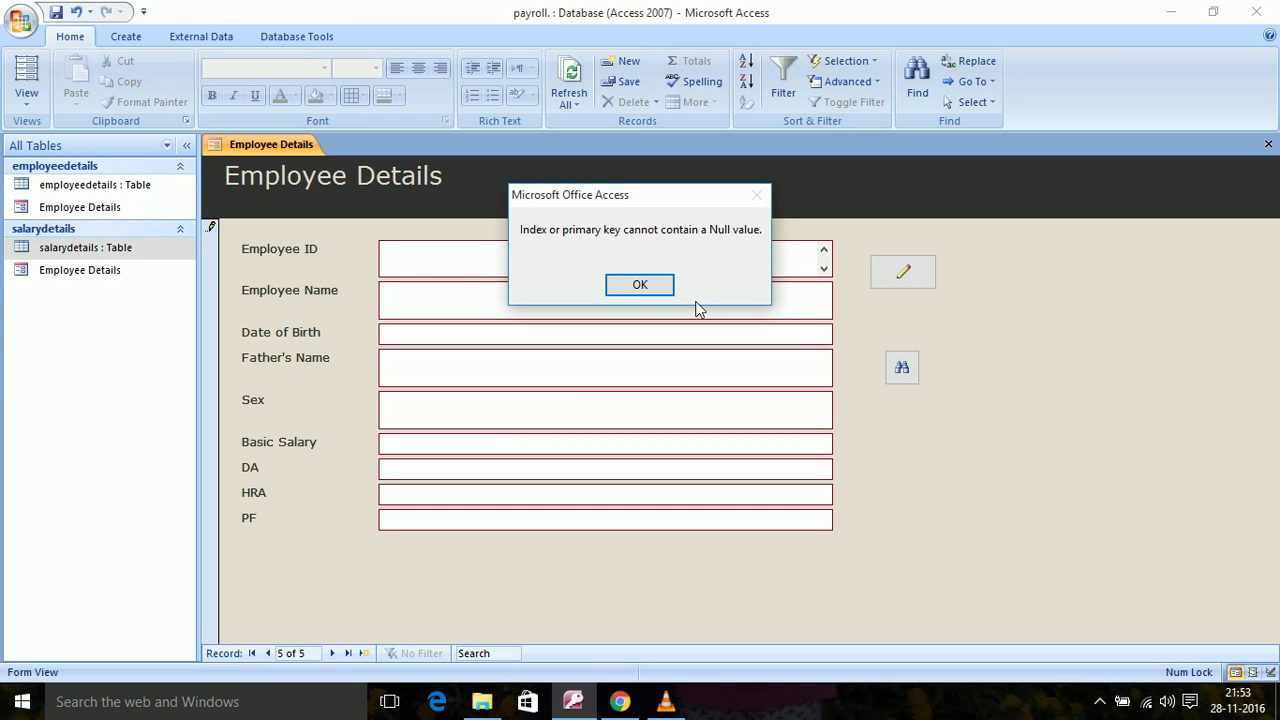
{"action": "left_click", "coordinate": [642, 286]}
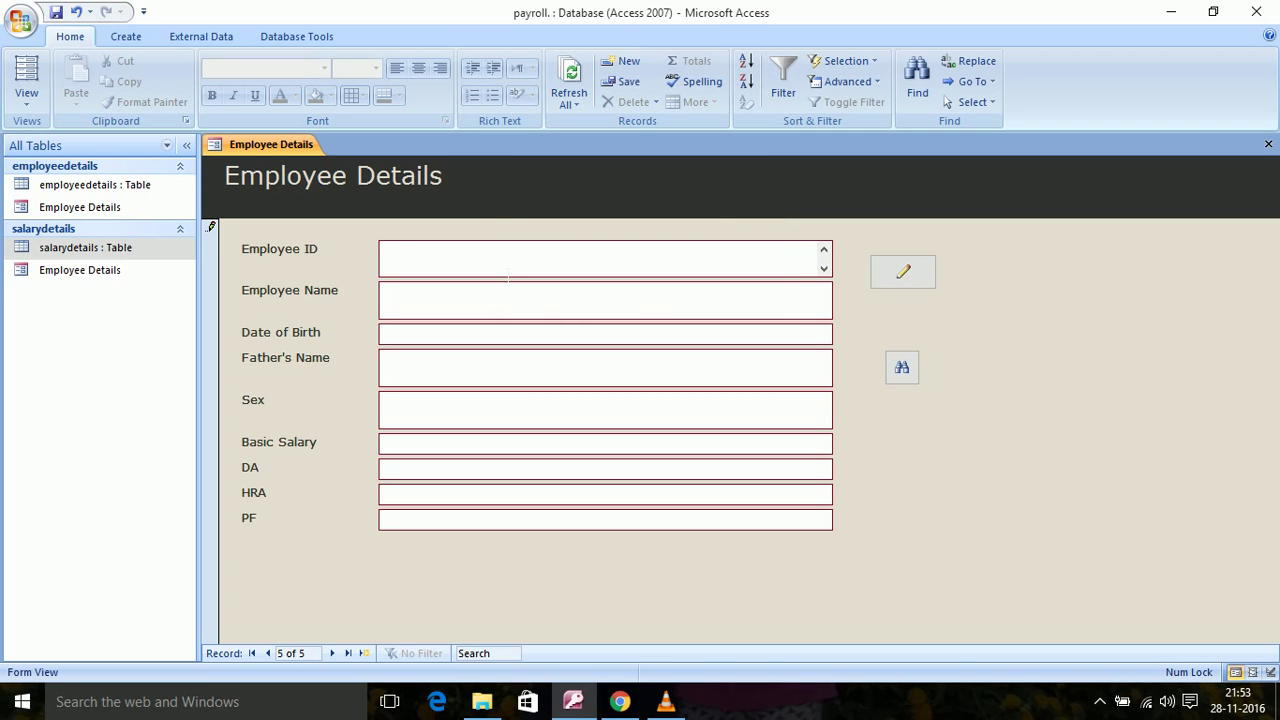
{"action": "type", "text": "102"}
{"action": "key", "text": "BackSpace"}
{"action": "type", "text": "3"}
{"action": "left_click", "coordinate": [901, 370]}
{"action": "left_click", "coordinate": [630, 308]}
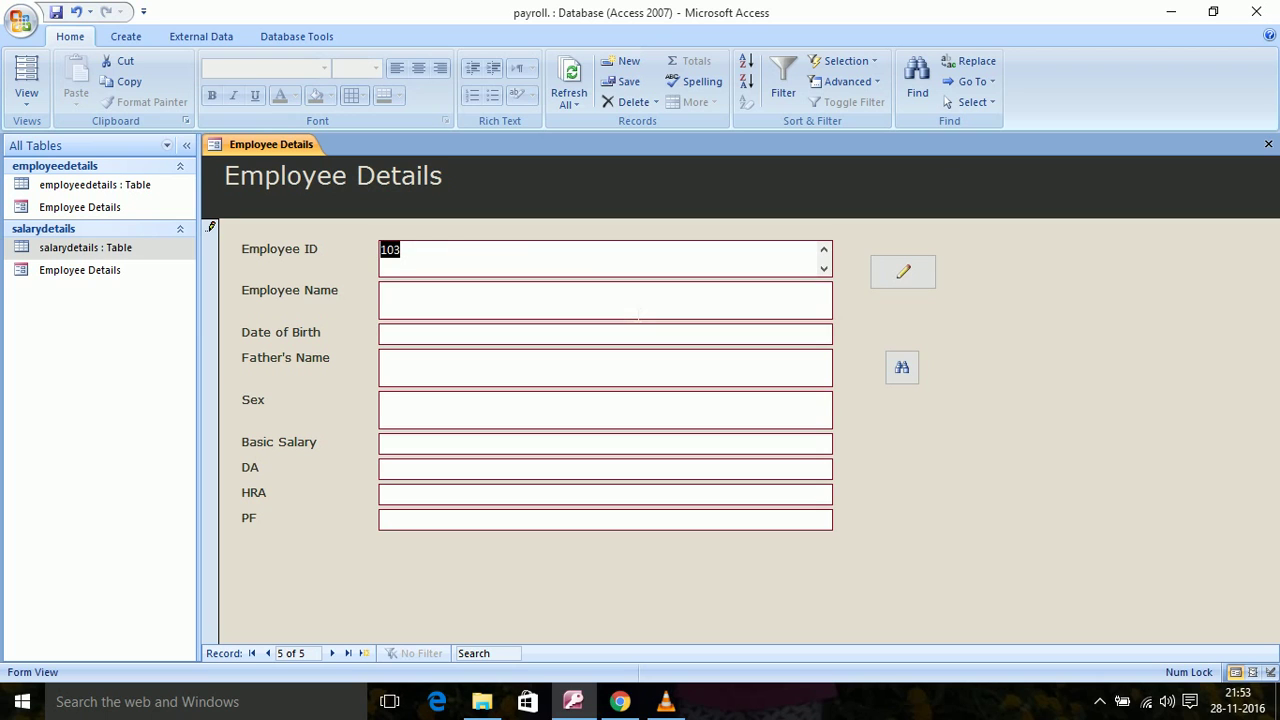
Clear the Employee ID and try both the add-record and Find Record buttons with the field empty
{"action": "key", "text": "BackSpace"}
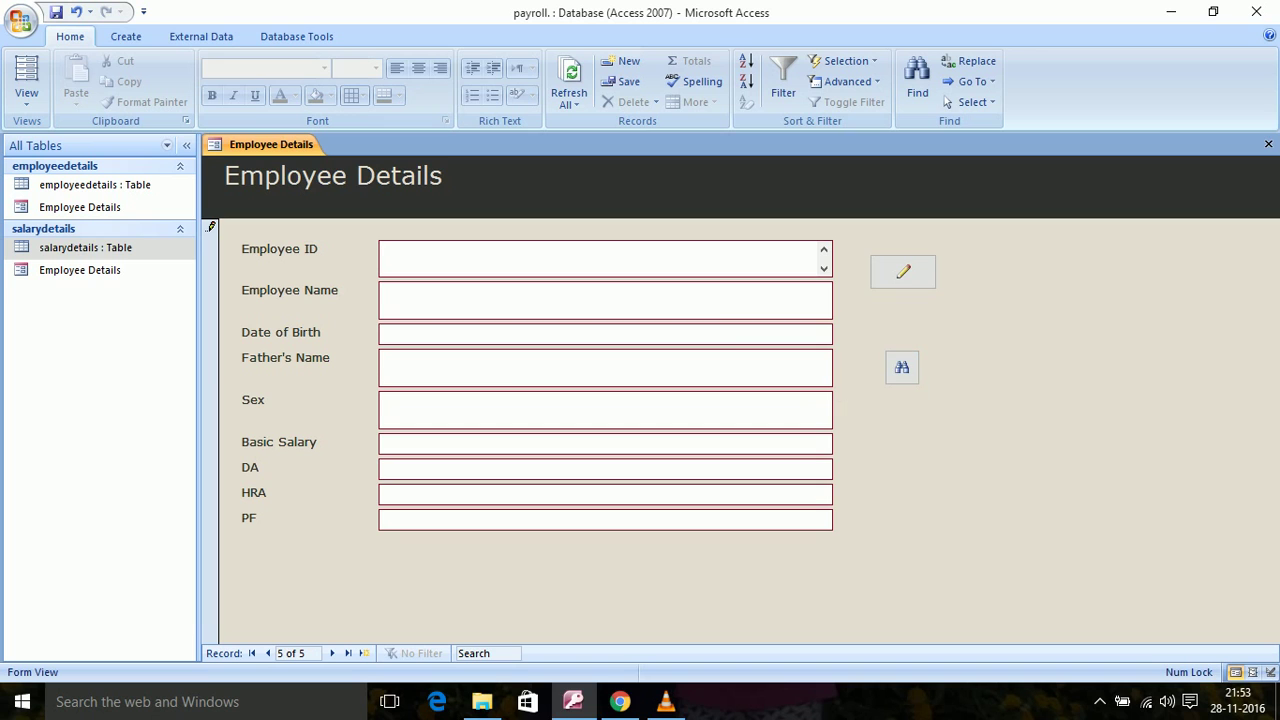
{"action": "left_click", "coordinate": [905, 271]}
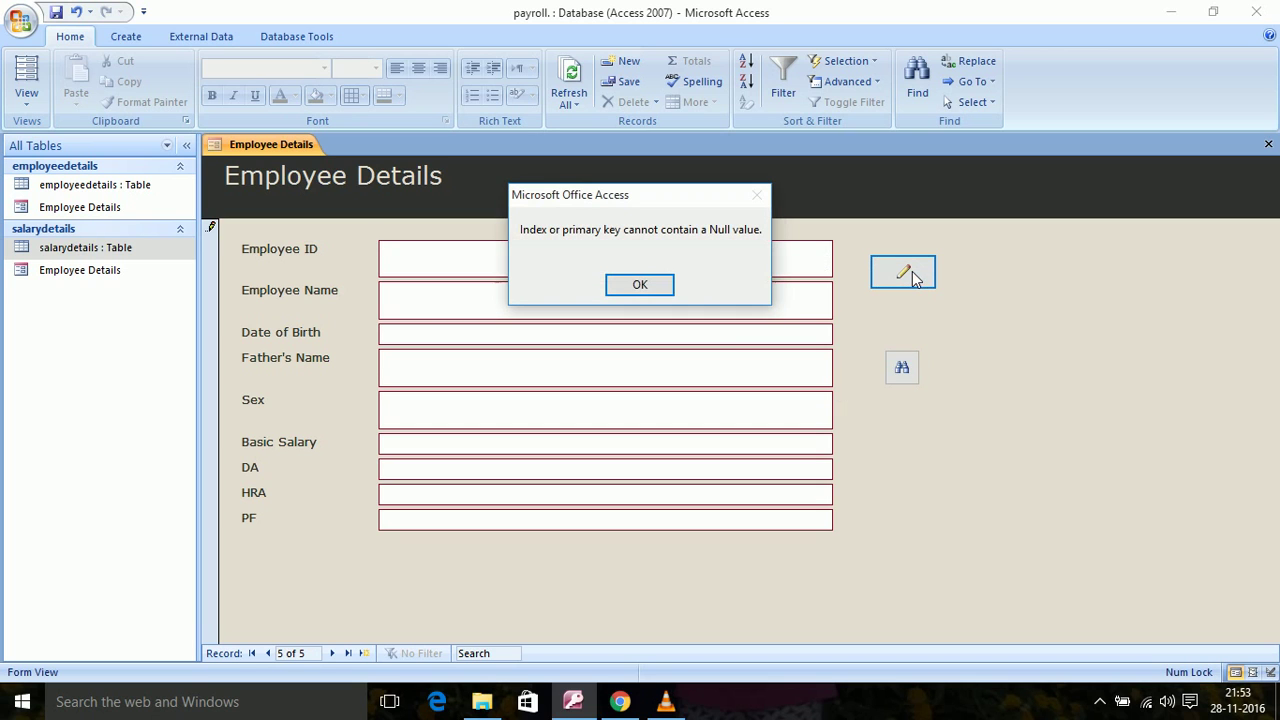
{"action": "left_click", "coordinate": [648, 290]}
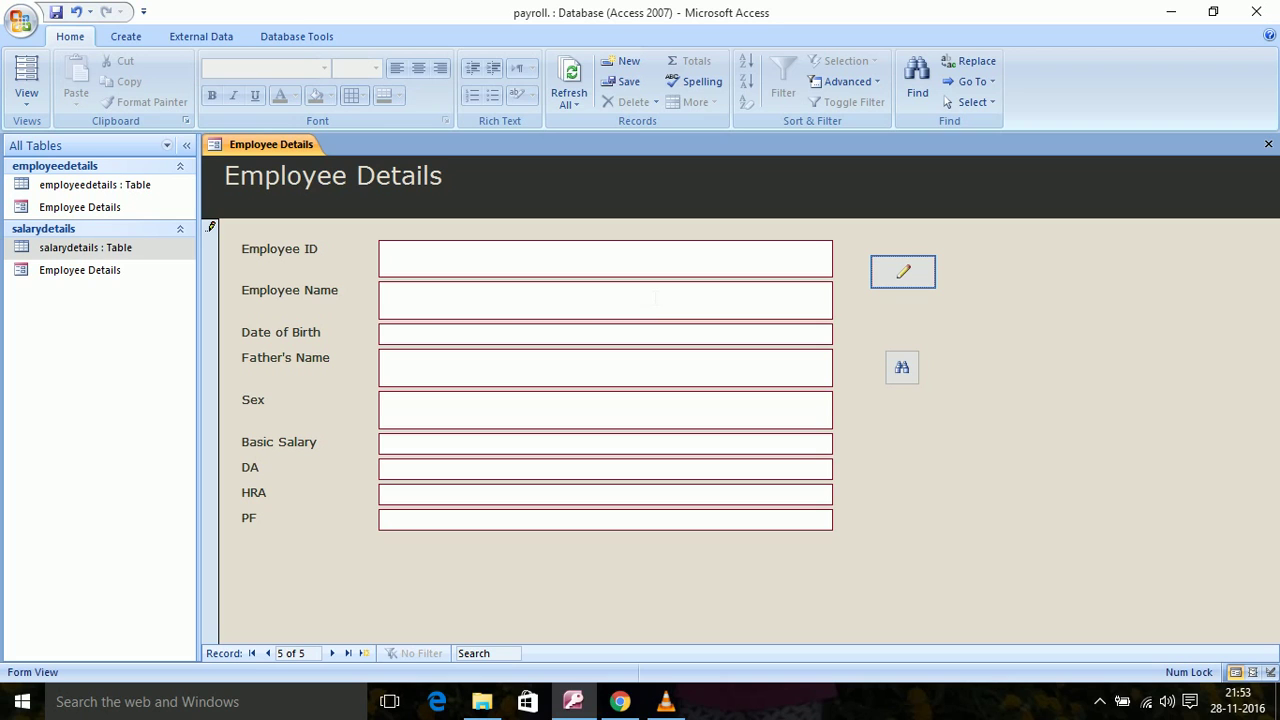
{"action": "left_click", "coordinate": [904, 375]}
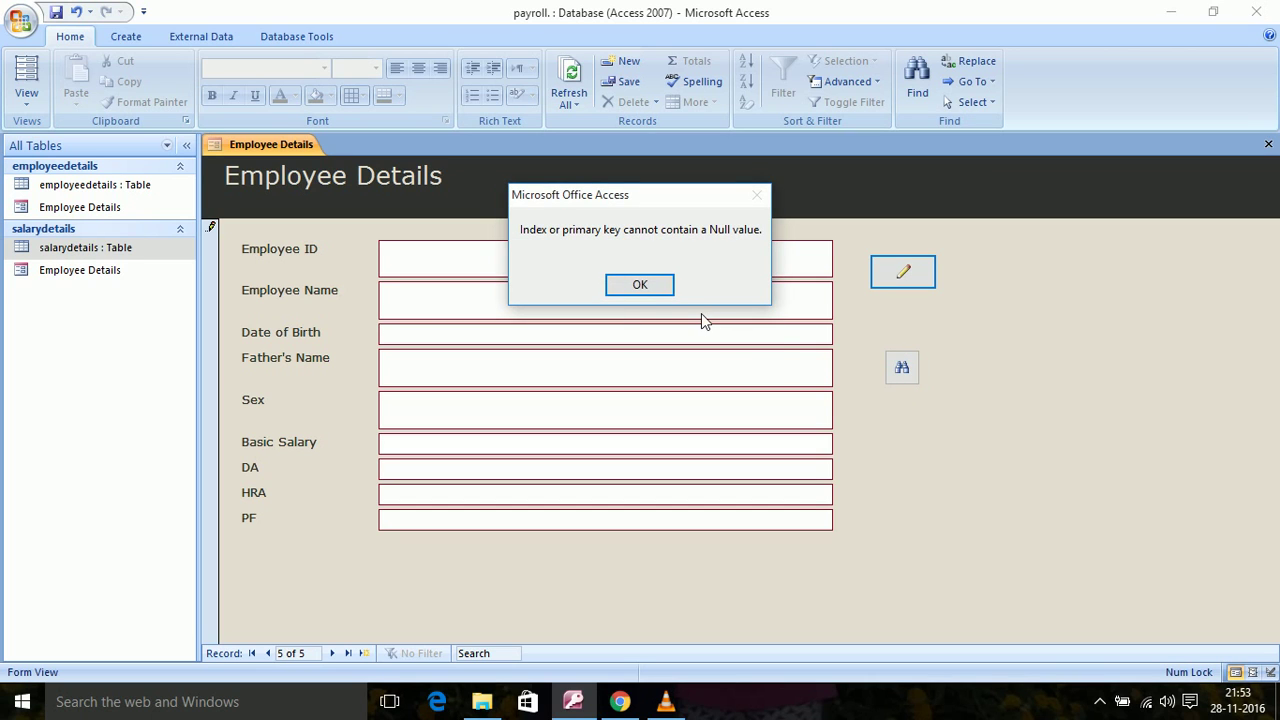
{"action": "left_click", "coordinate": [648, 286]}
Enter the highest existing employee ID in the blank record and try the Find Record button
{"action": "left_click", "coordinate": [426, 270]}
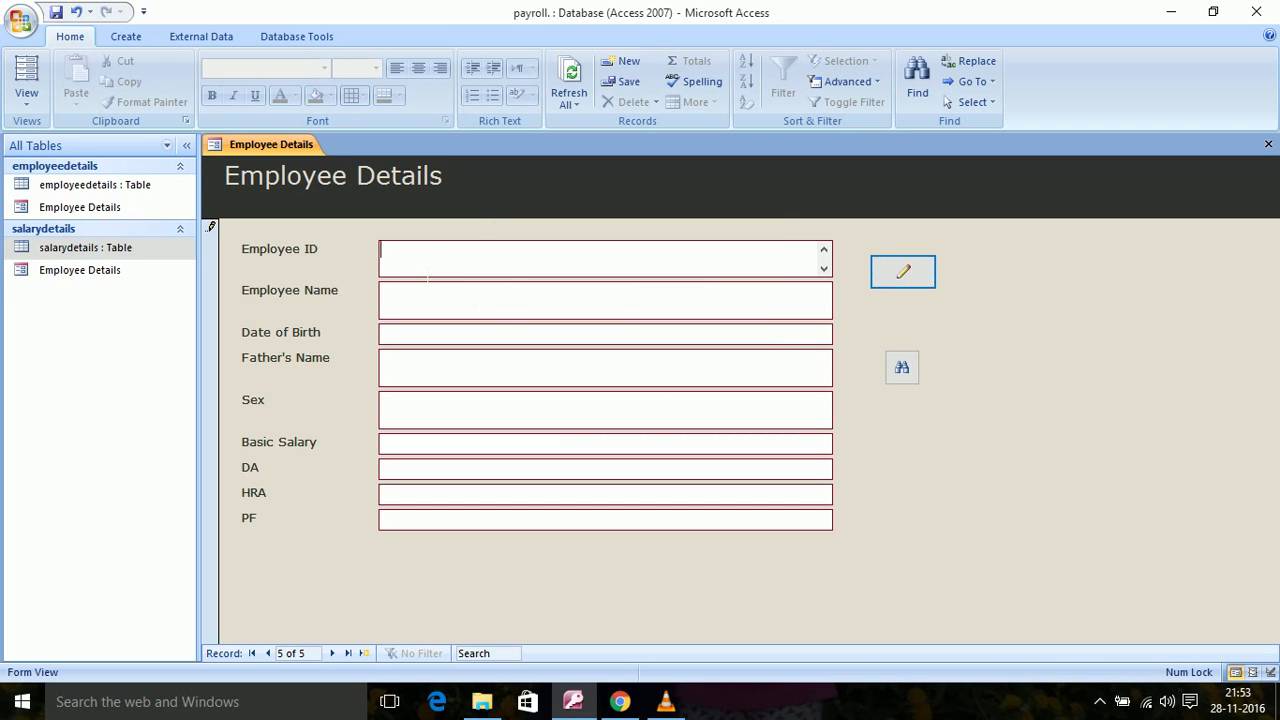
{"action": "type", "text": "104"}
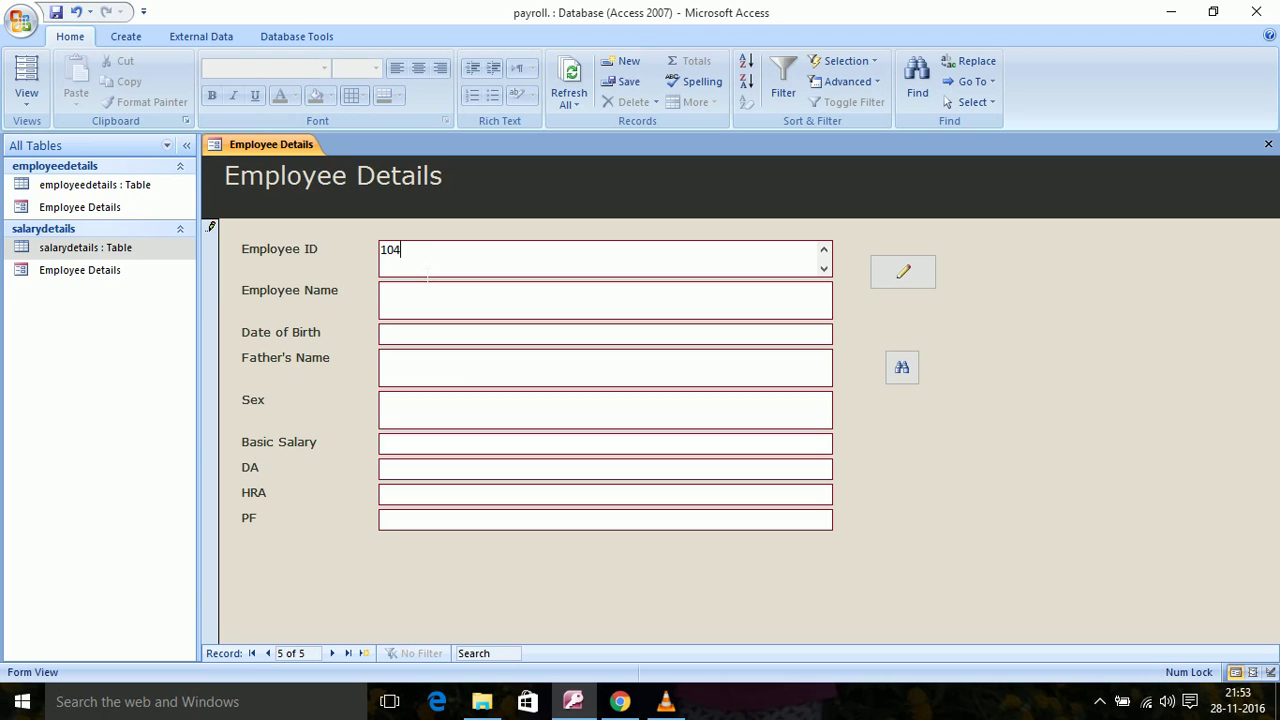
{"action": "key", "text": "Tab"}
{"action": "left_click", "coordinate": [902, 369]}
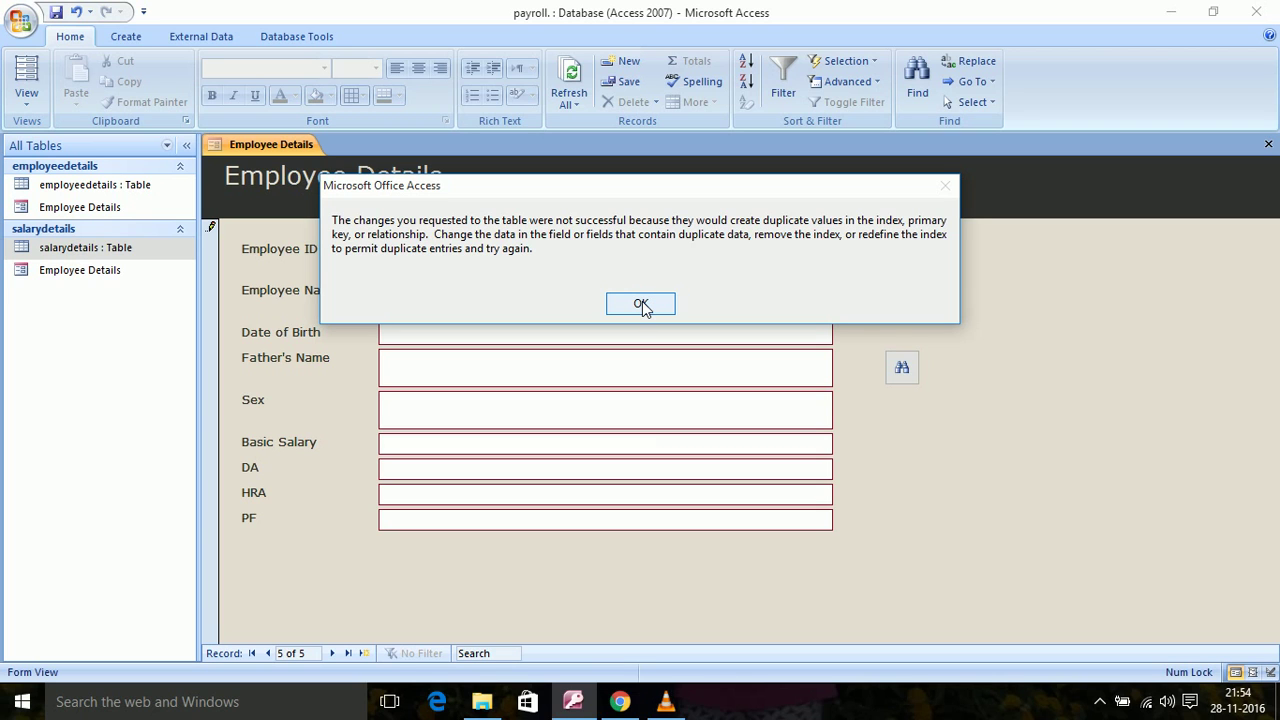
{"action": "left_click", "coordinate": [641, 304]}
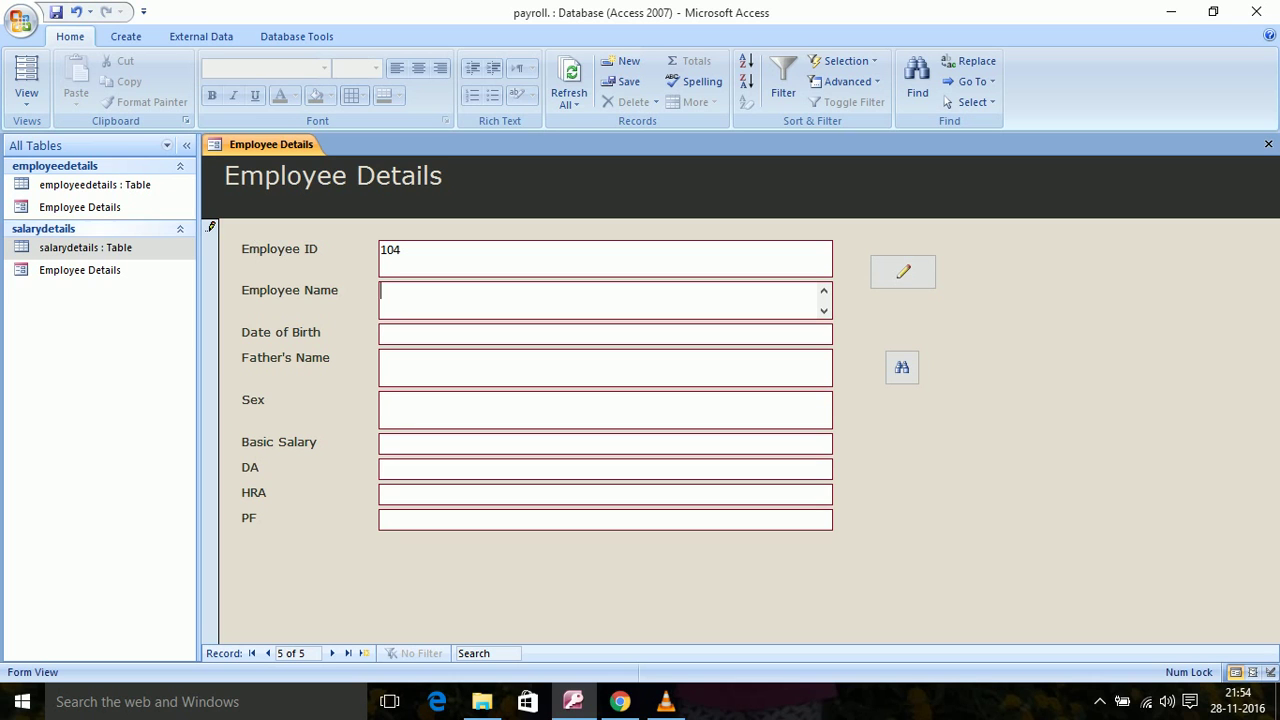
Open the employeedetails table to check which employee IDs are already stored, and close it
{"action": "left_click", "coordinate": [142, 187]}
{"action": "double_click", "coordinate": [142, 187]}
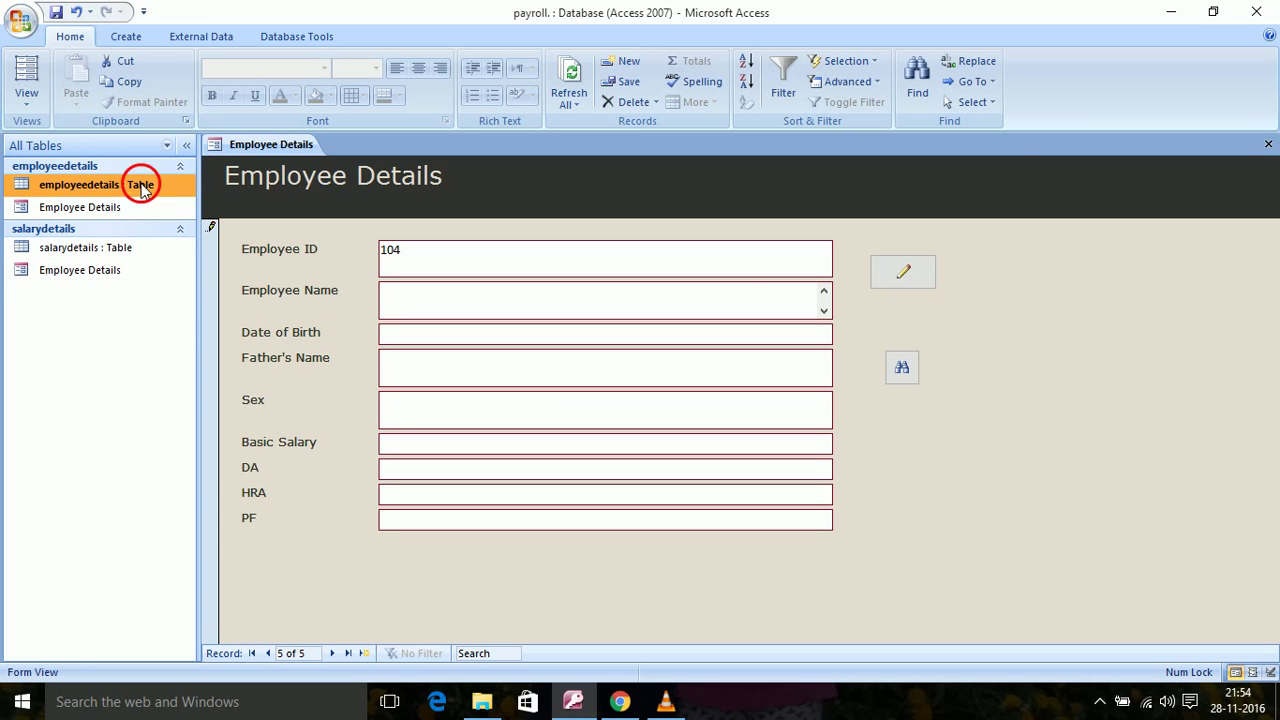
{"action": "left_click", "coordinate": [142, 190]}
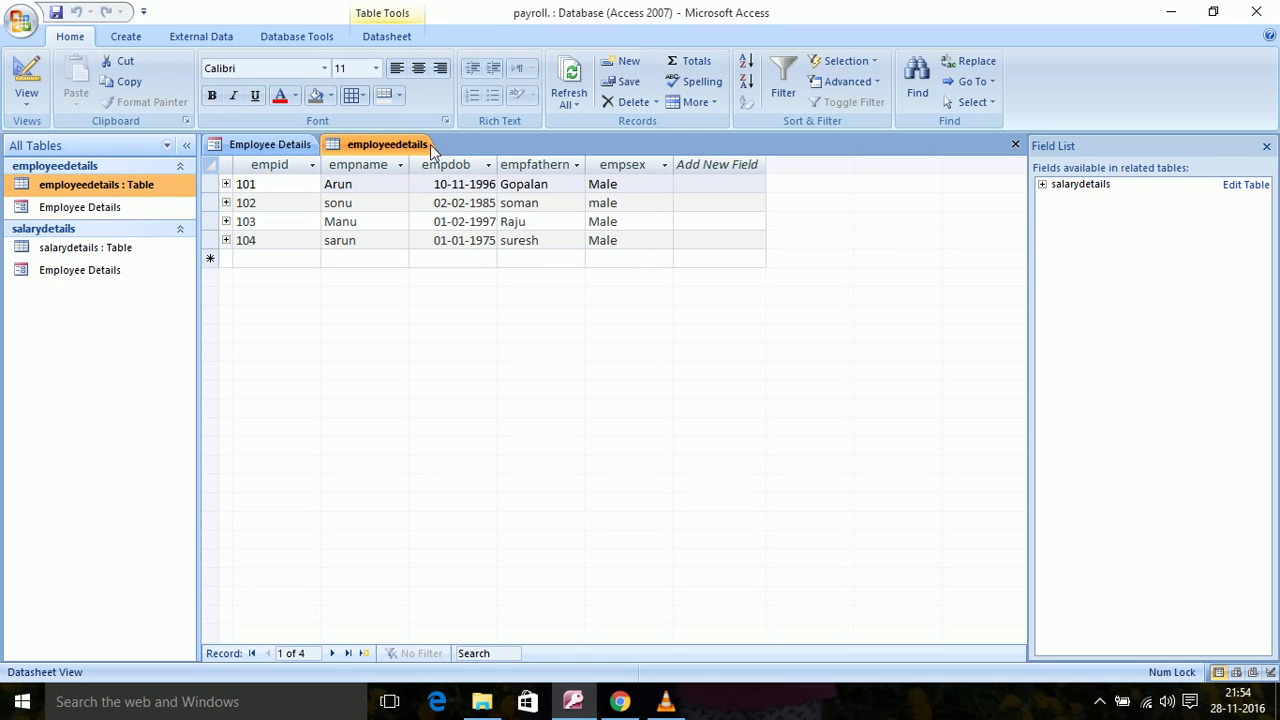
{"action": "left_click", "coordinate": [1015, 144]}
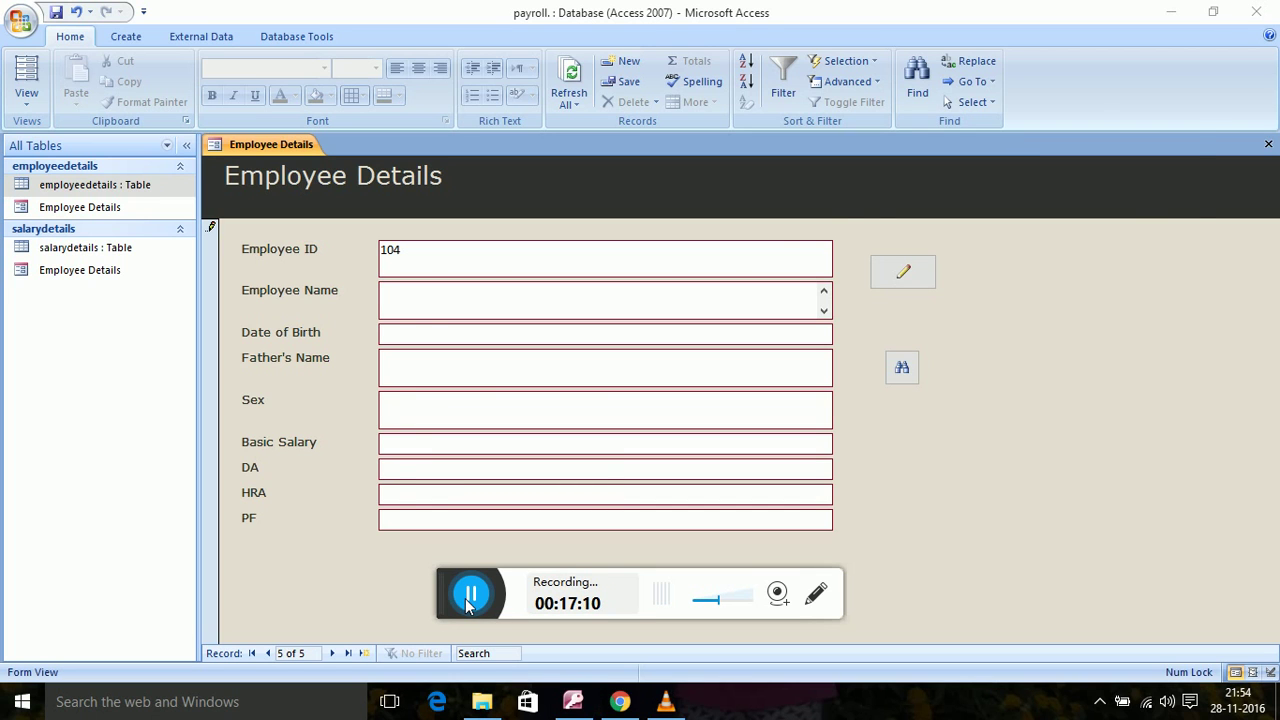
{"action": "left_click", "coordinate": [488, 608]}
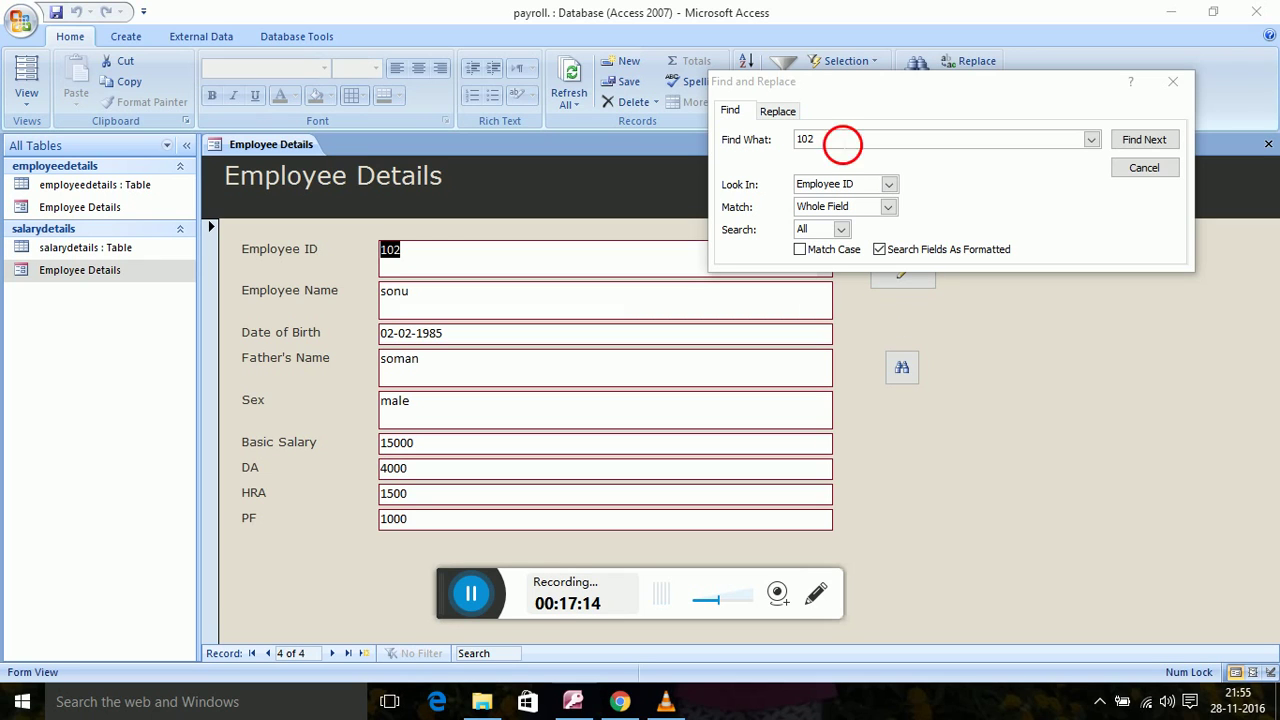
Find the employee record whose ID directly follows the current one, and close Find and Replace
{"action": "left_click", "coordinate": [845, 140]}
{"action": "type", "text": "103"}
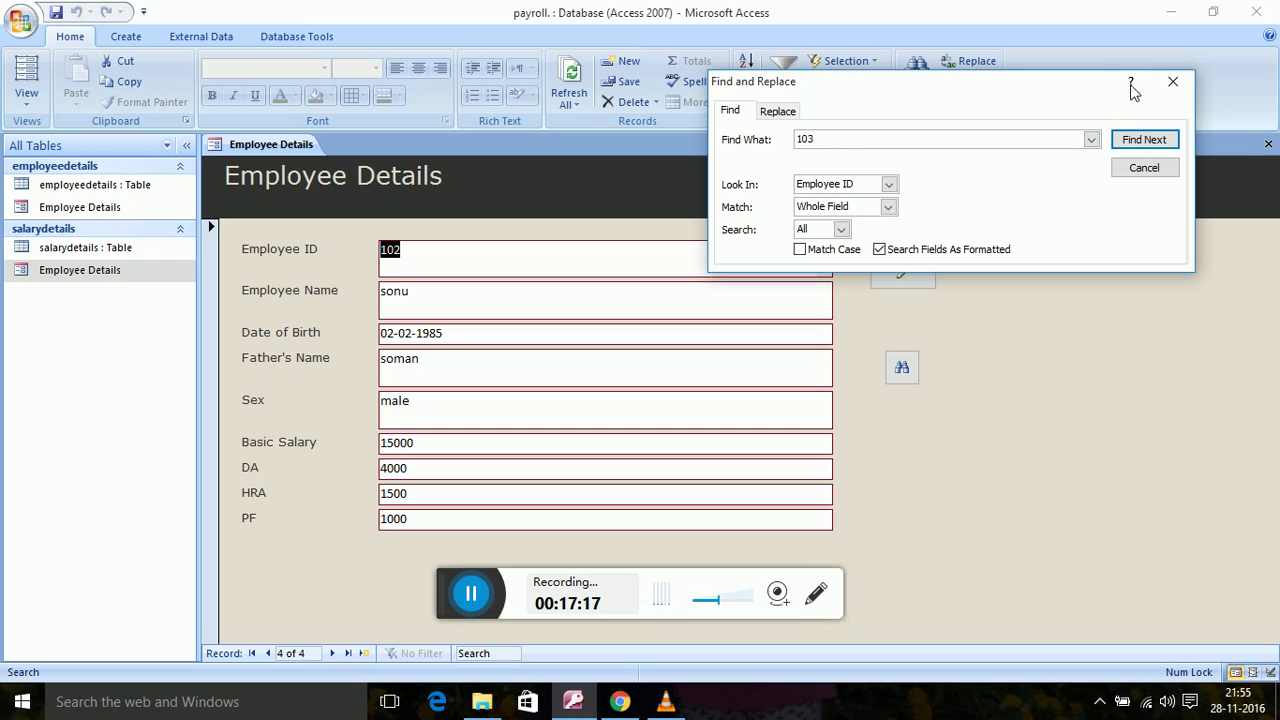
{"action": "left_click", "coordinate": [1130, 145]}
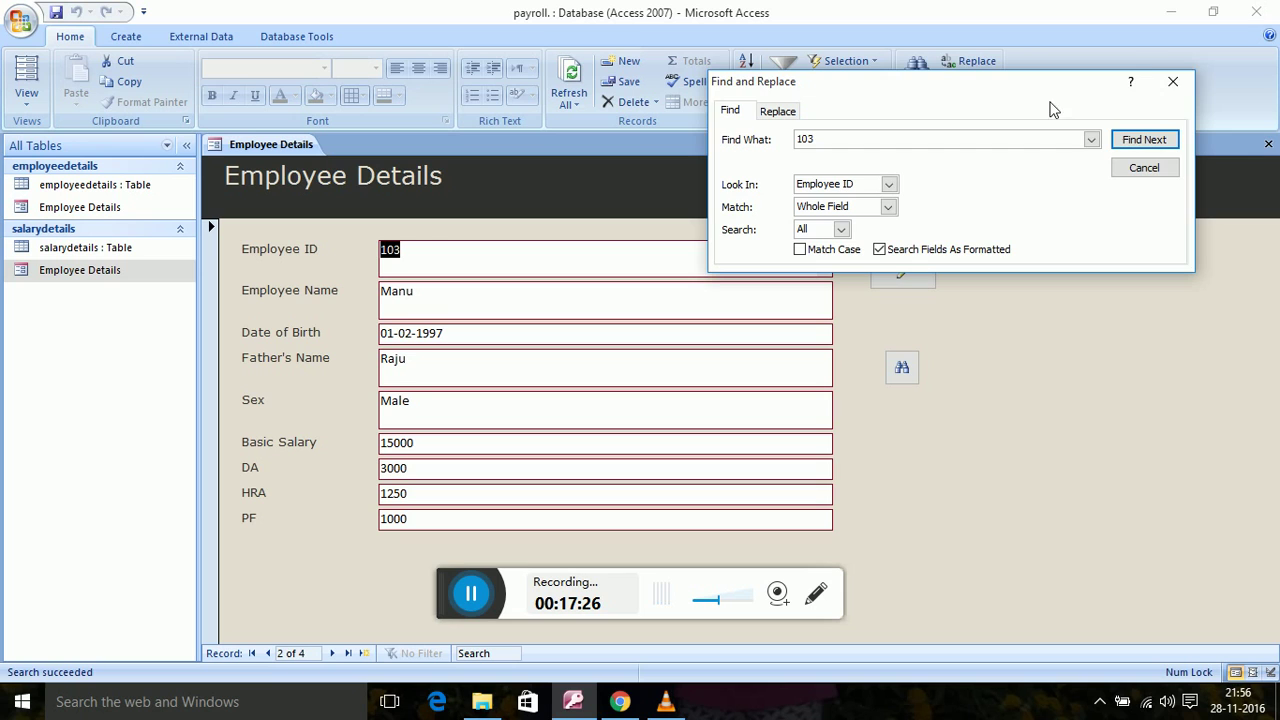
{"action": "left_click", "coordinate": [1178, 91]}
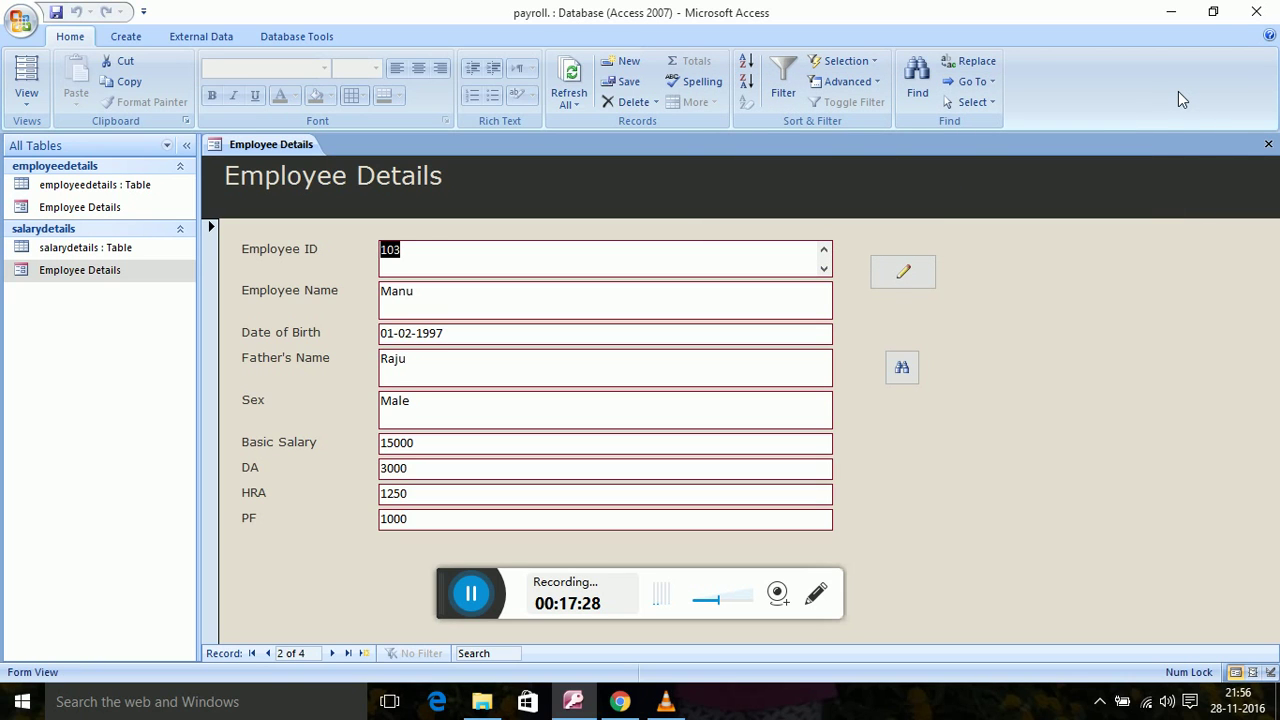